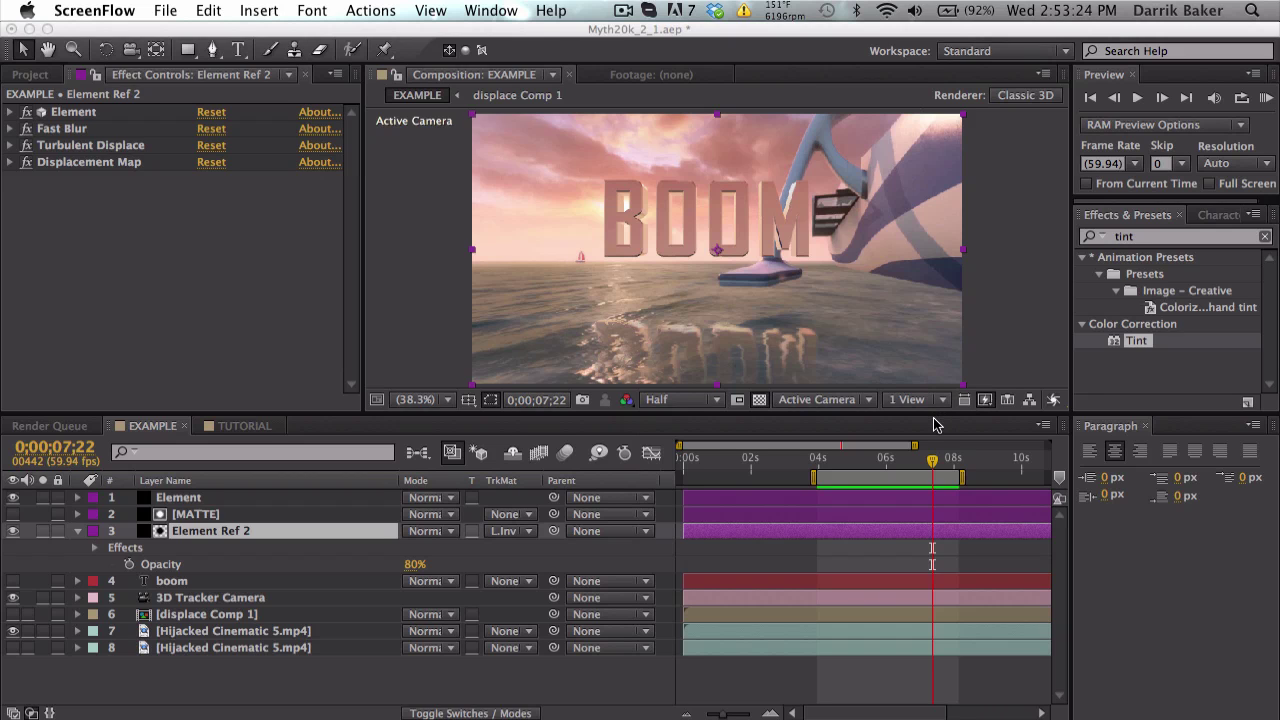
Step: Play a real-time preview of the EXAMPLE composition starting from frame 5;39
left_click(912, 462)
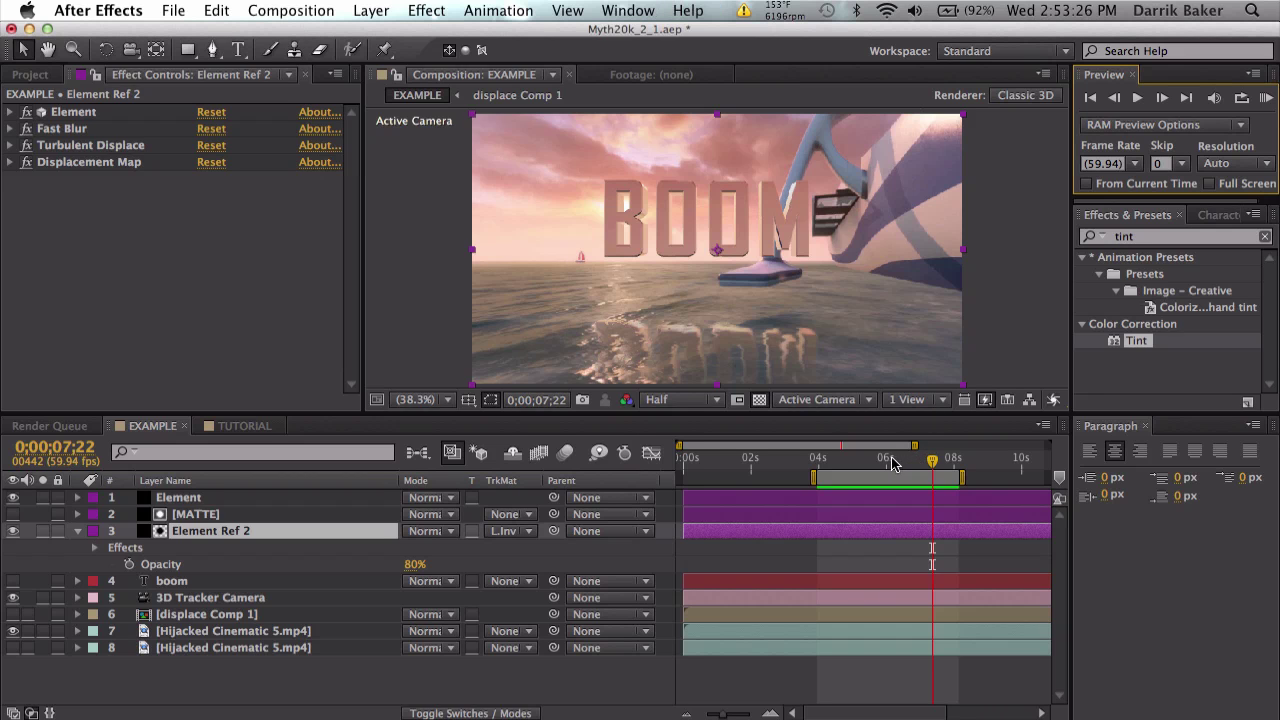
left_click(875, 460)
left_click(1266, 98)
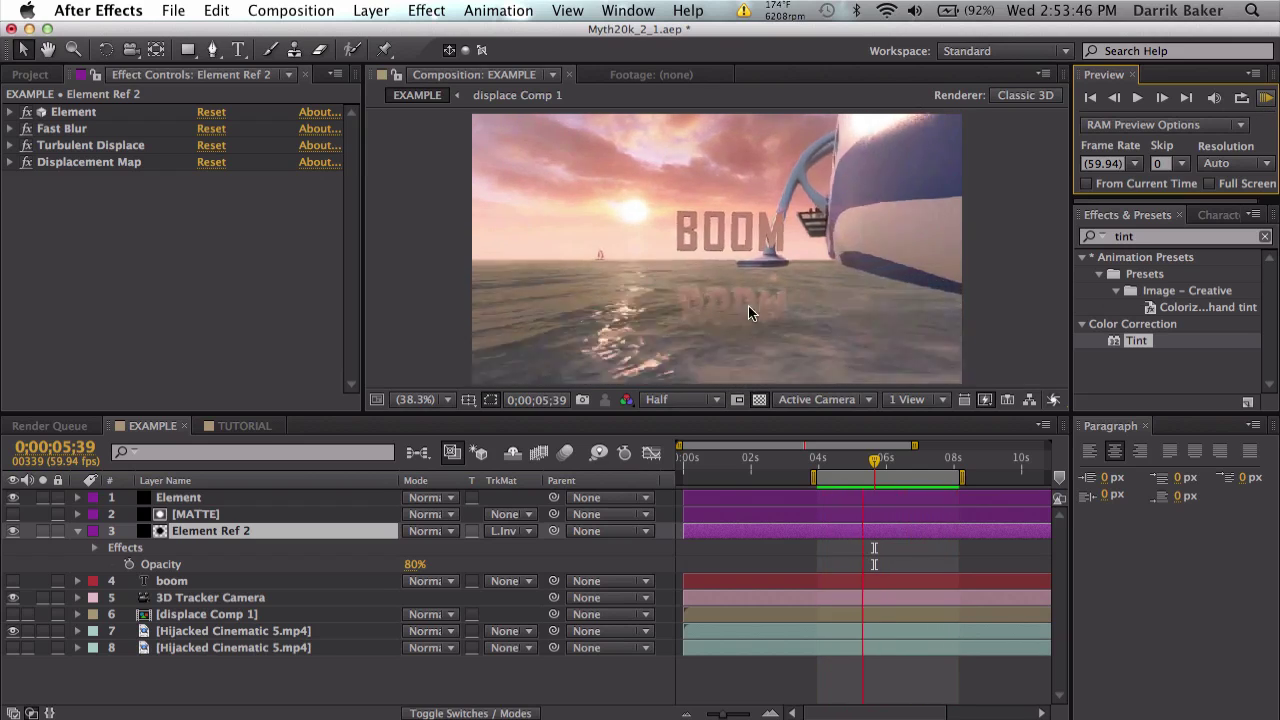
Step: Stop the preview, switch to the TUTORIAL composition and move the playhead to 5;25
left_click(1267, 104)
left_click(252, 426)
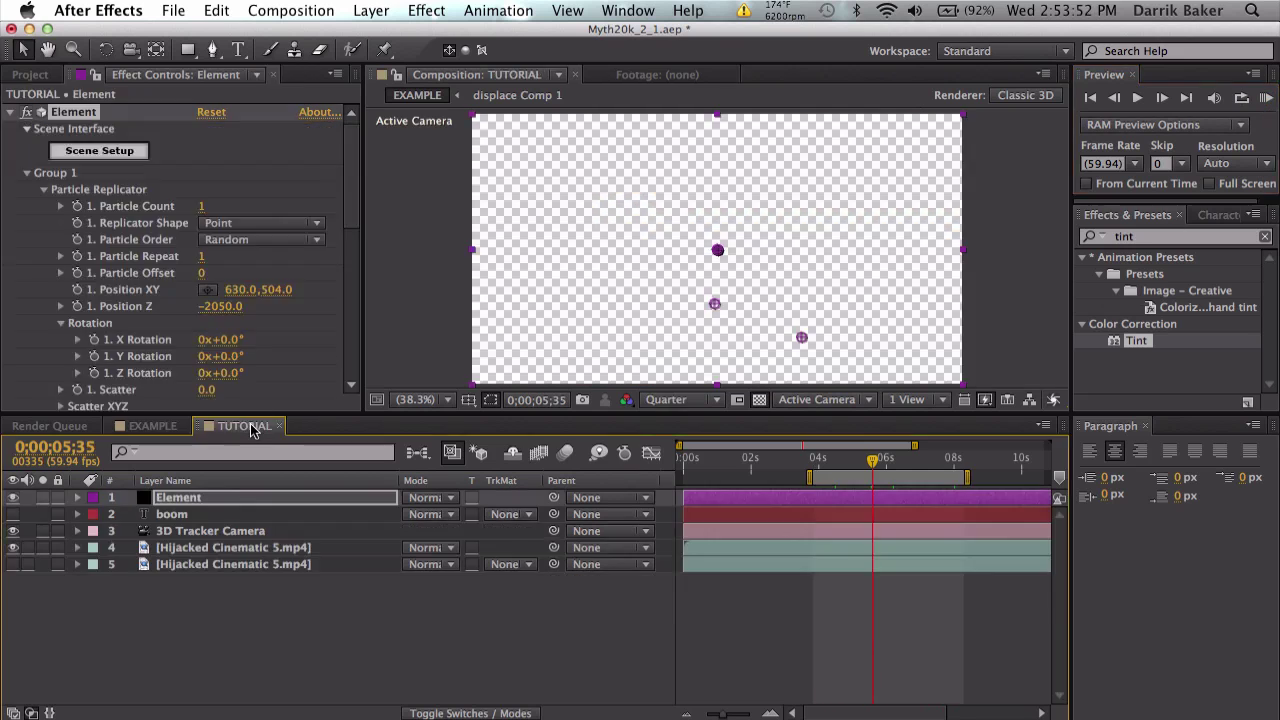
left_click_drag(875, 472, 897, 472)
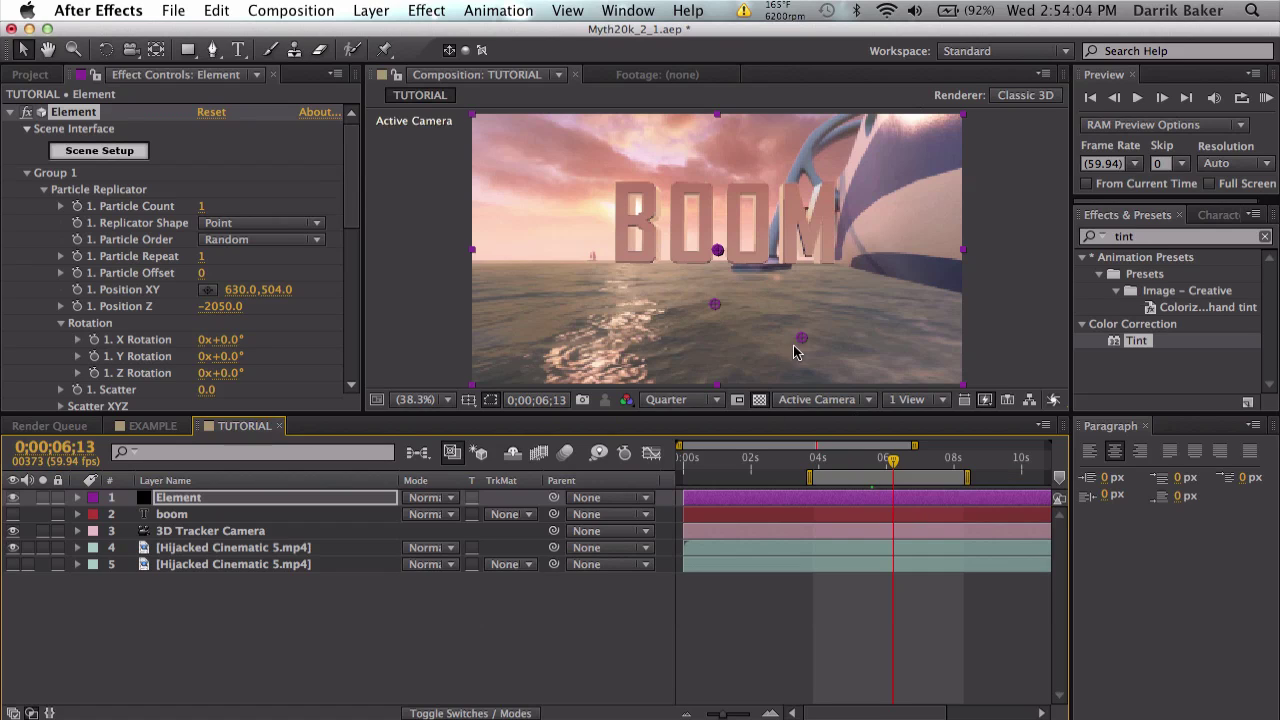
left_click(871, 461)
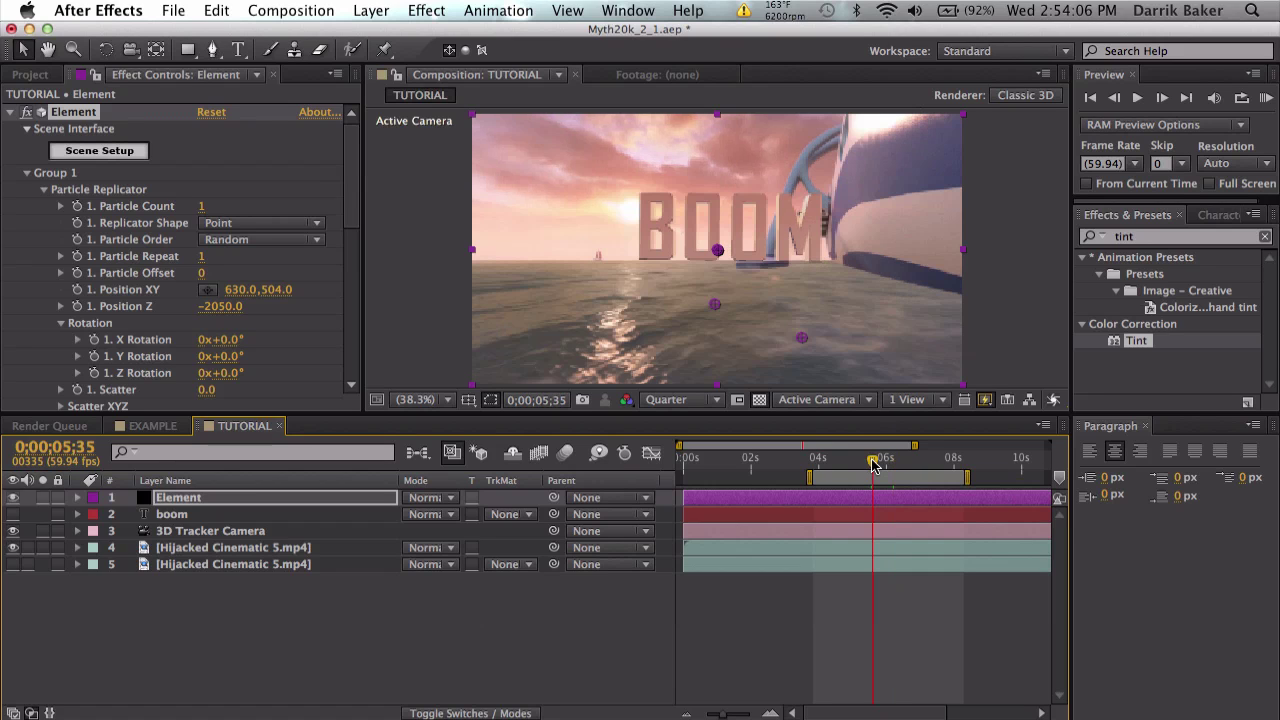
left_click(867, 461)
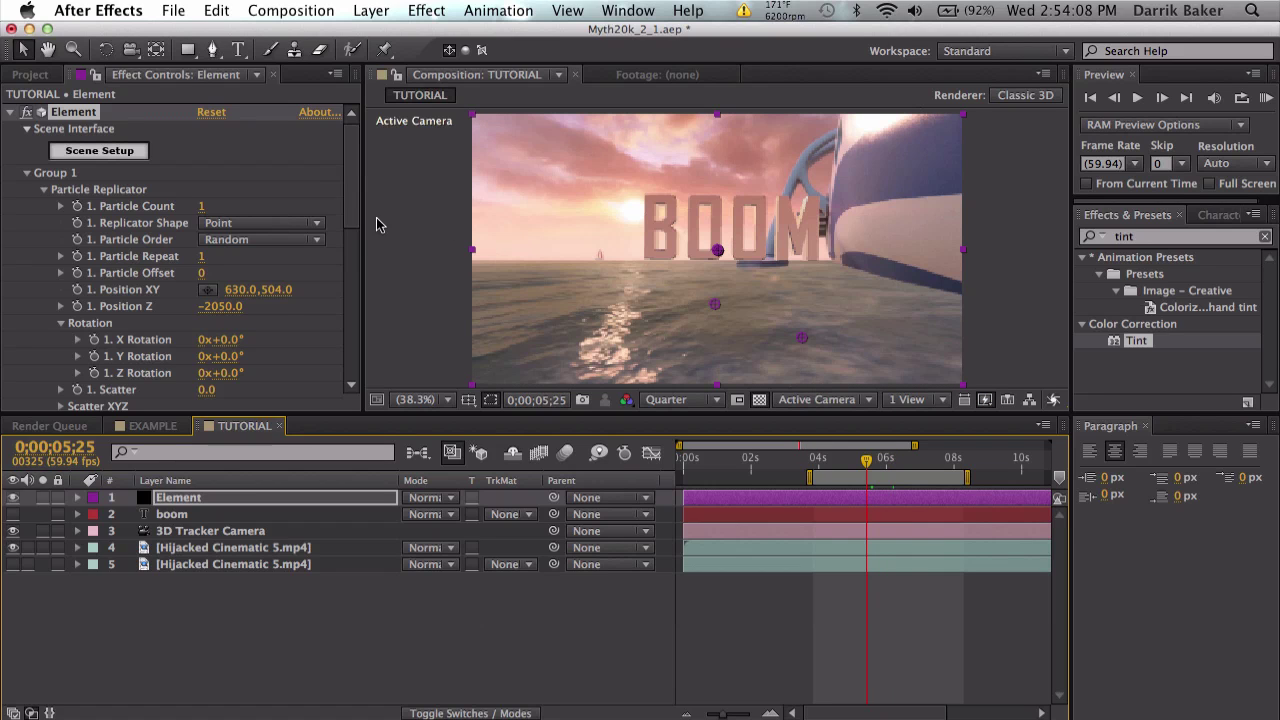
Step: Lower the BOOM text's Position XY to 630.0, 554.0, checking placement across frames
left_click_drag(278, 290, 447, 301)
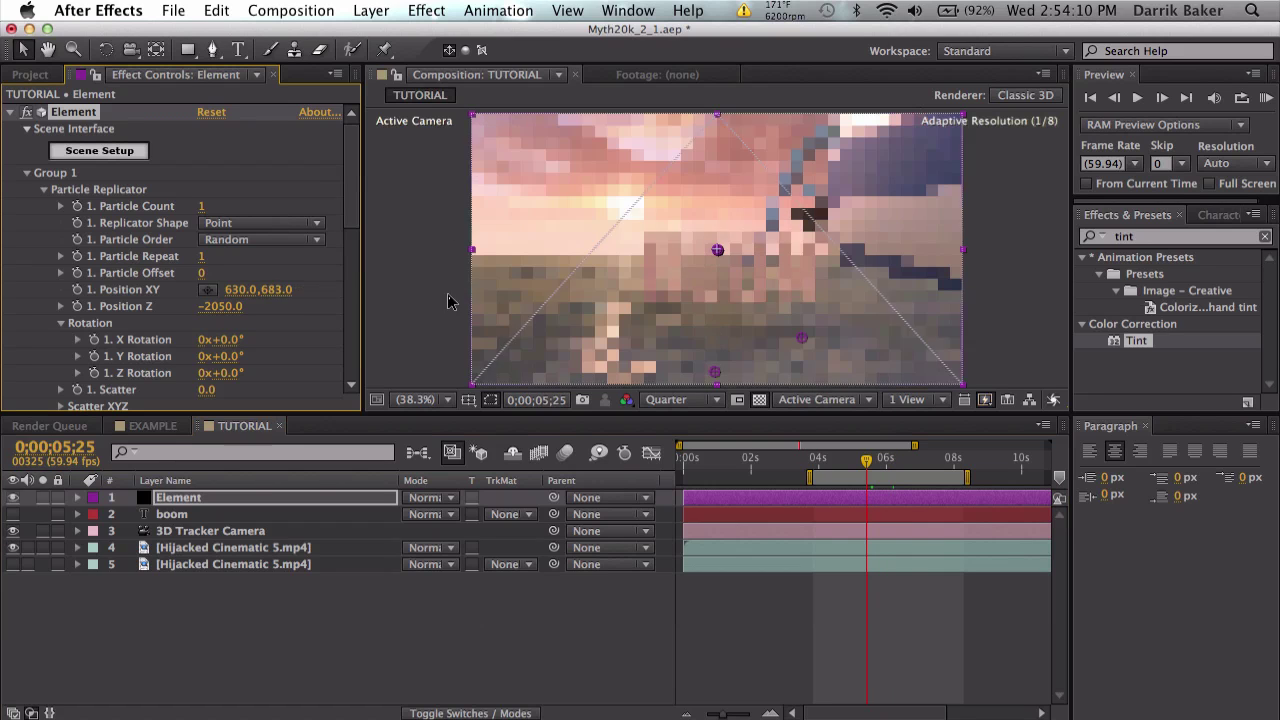
left_click_drag(869, 462, 907, 463)
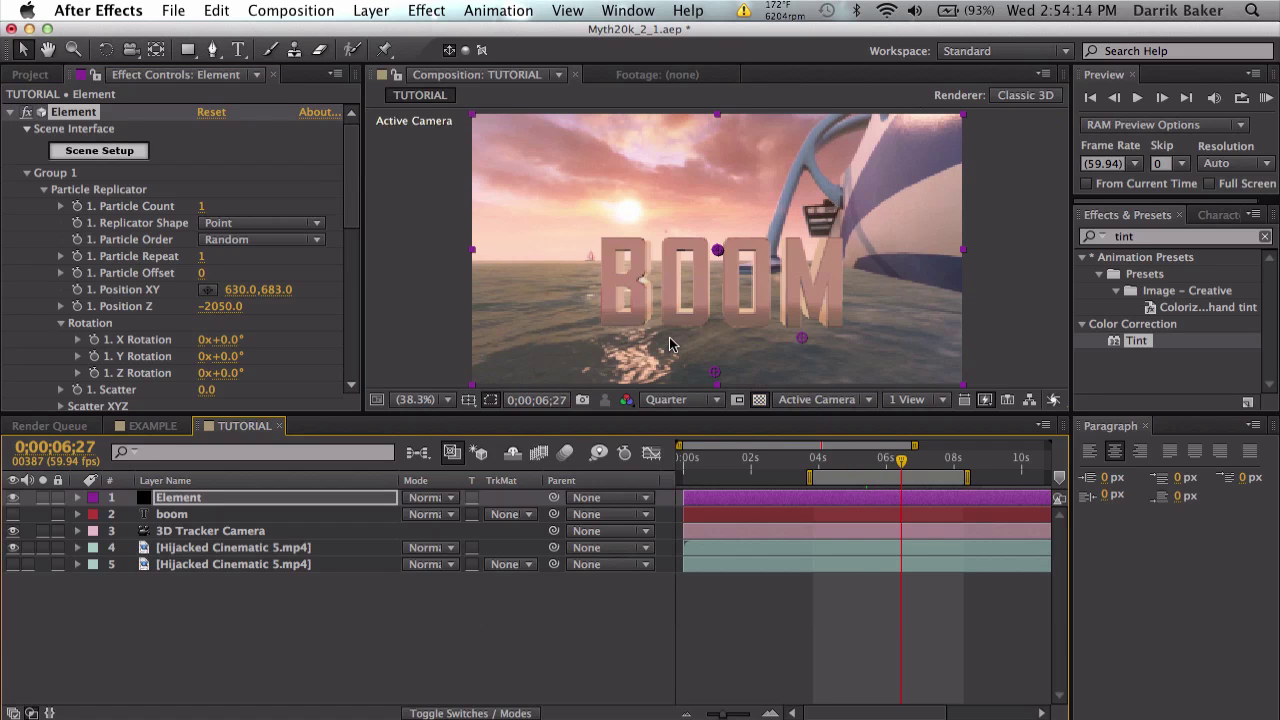
left_click_drag(281, 291, 188, 286)
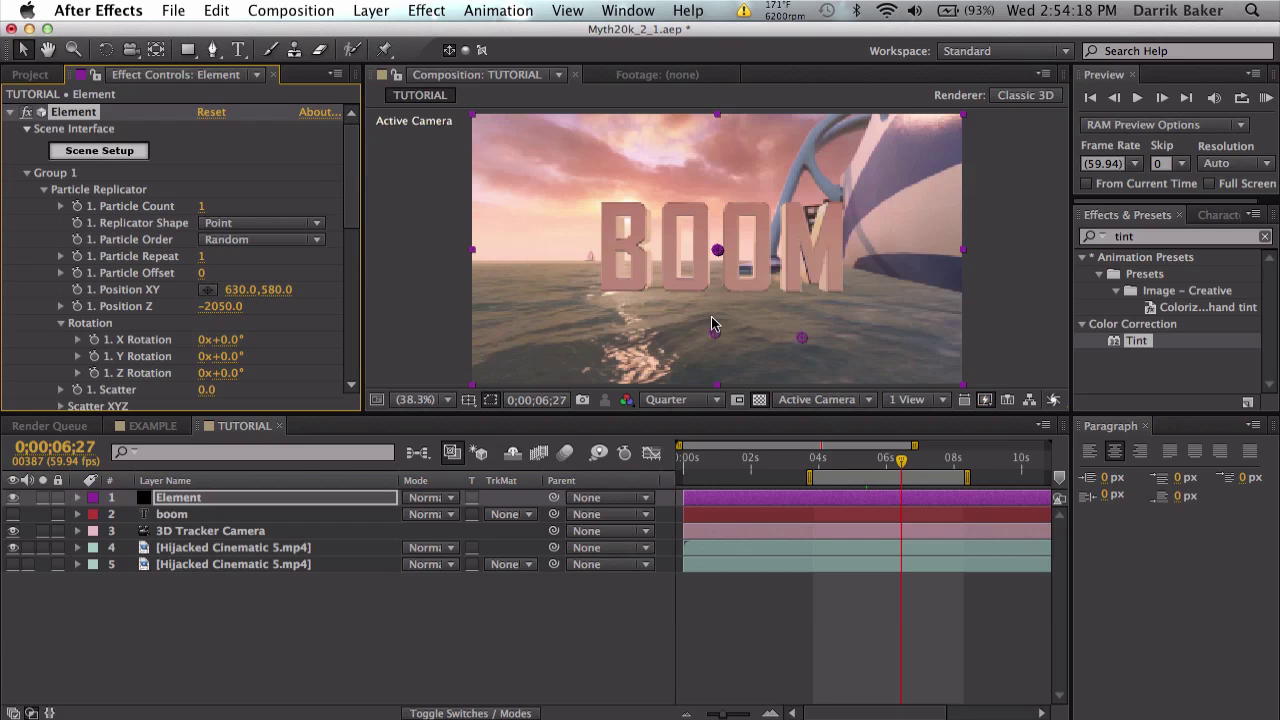
left_click_drag(893, 463, 906, 463)
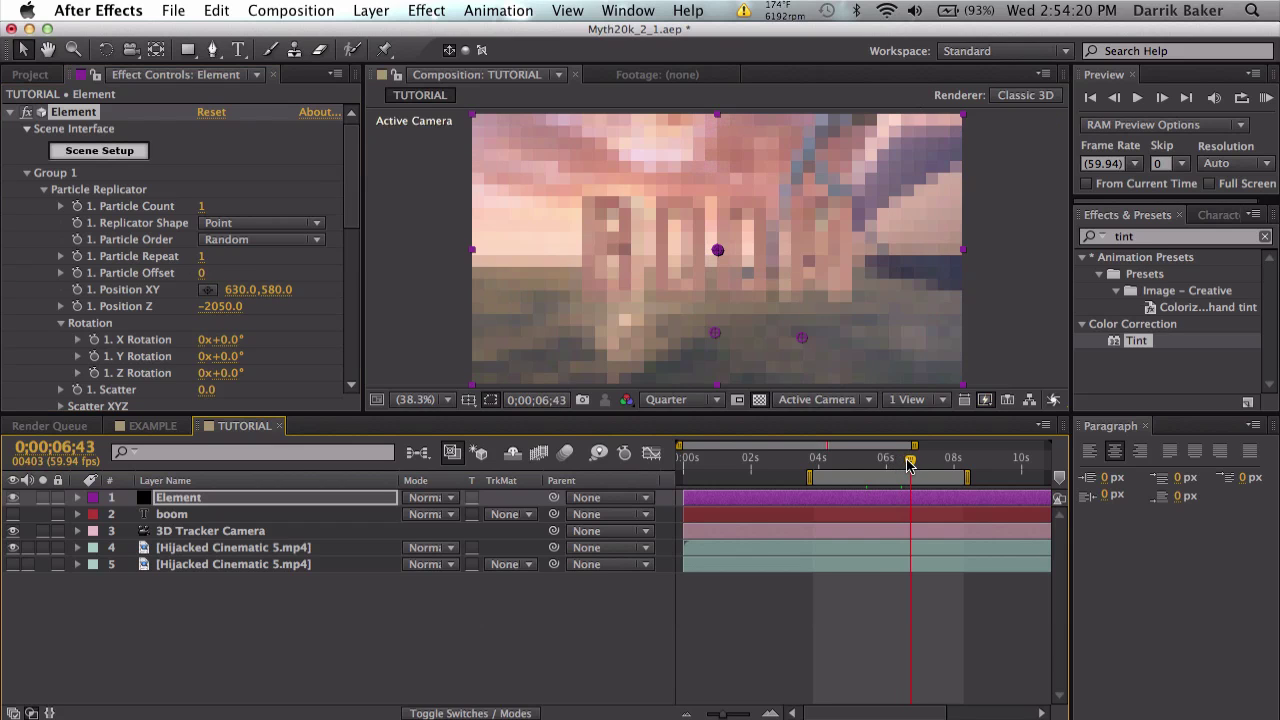
left_click_drag(272, 289, 250, 289)
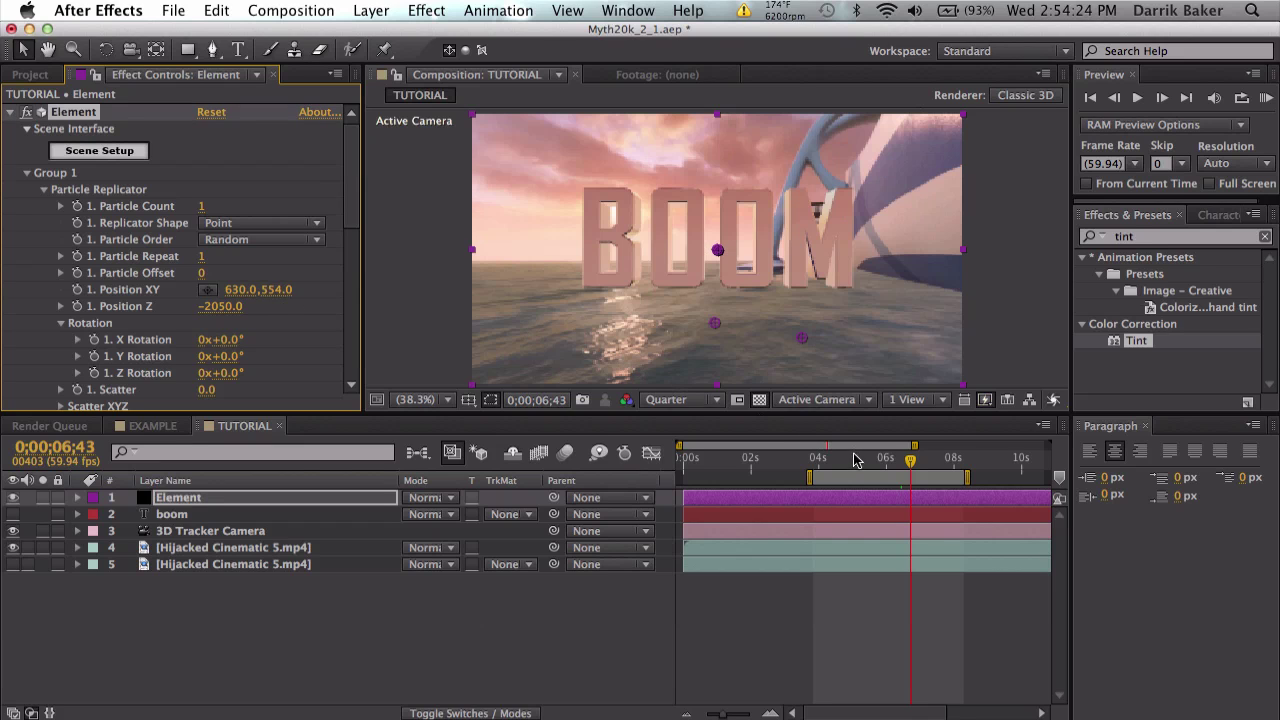
left_click_drag(860, 461, 882, 465)
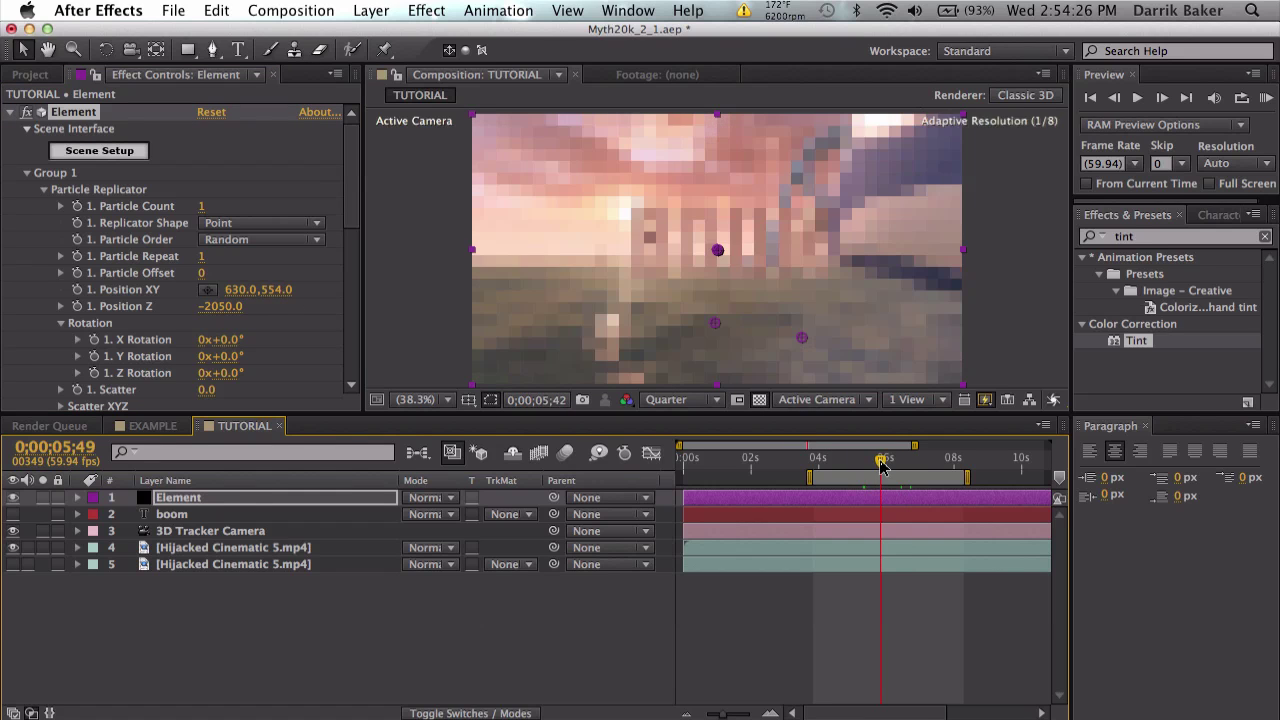
Step: Duplicate the Element layer, clear its track matte, and name the copy 'Element ref'
left_click(212, 500)
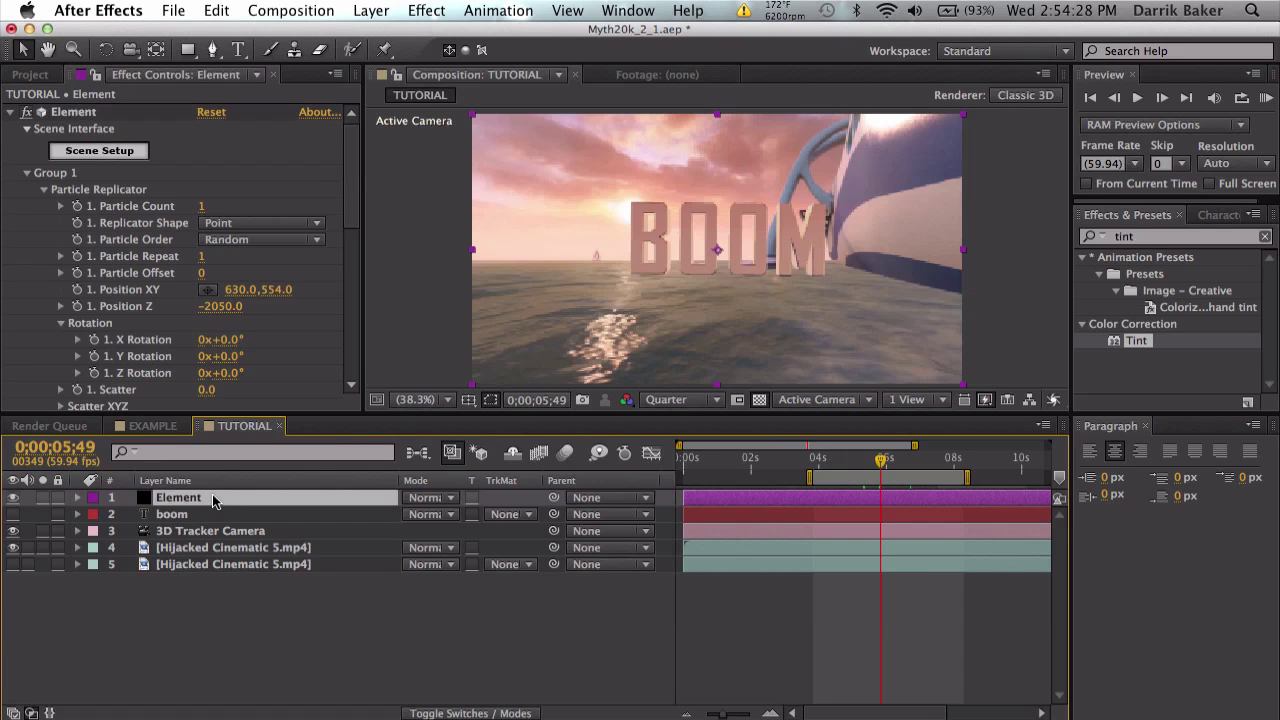
key("super+d")
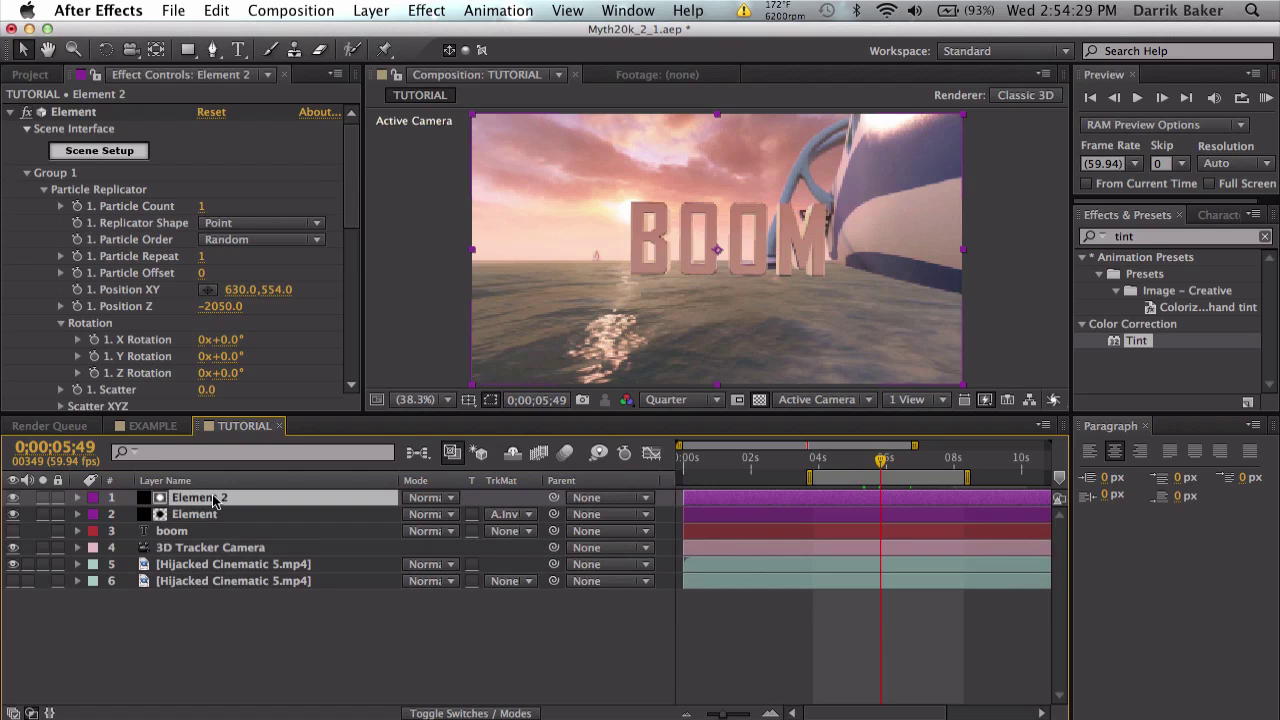
left_click(515, 514)
left_click(515, 529)
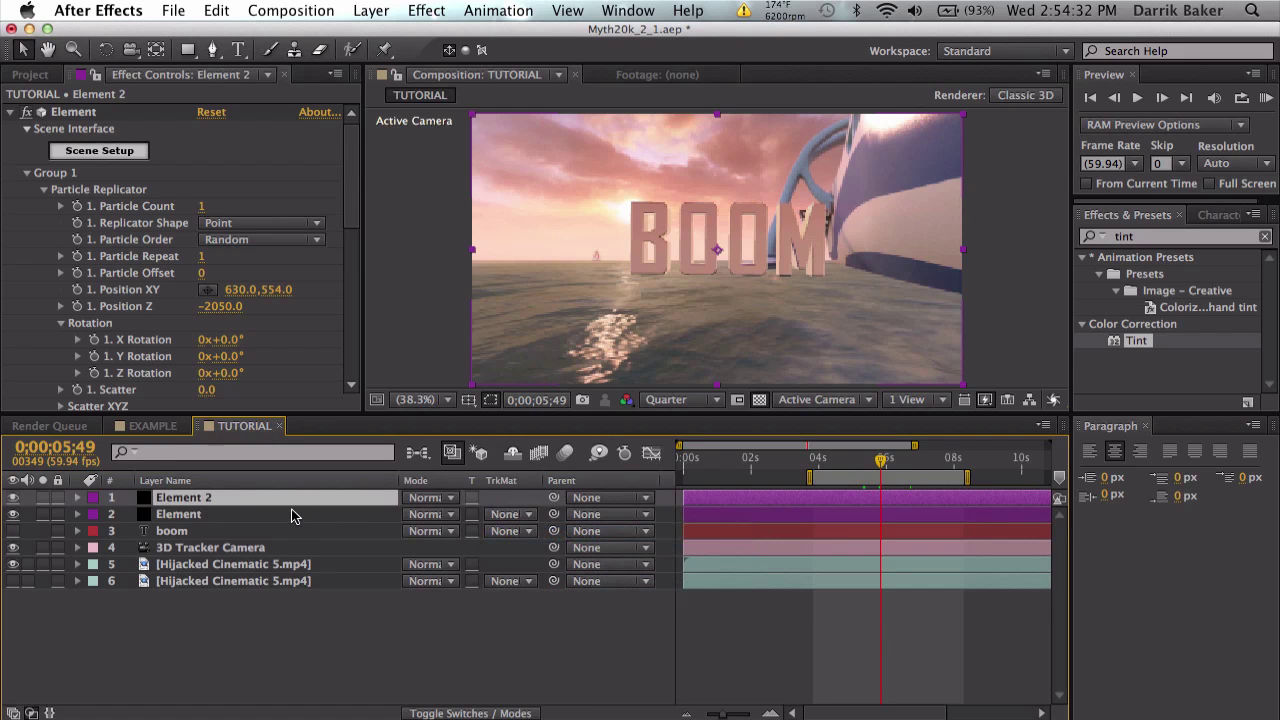
key("Return")
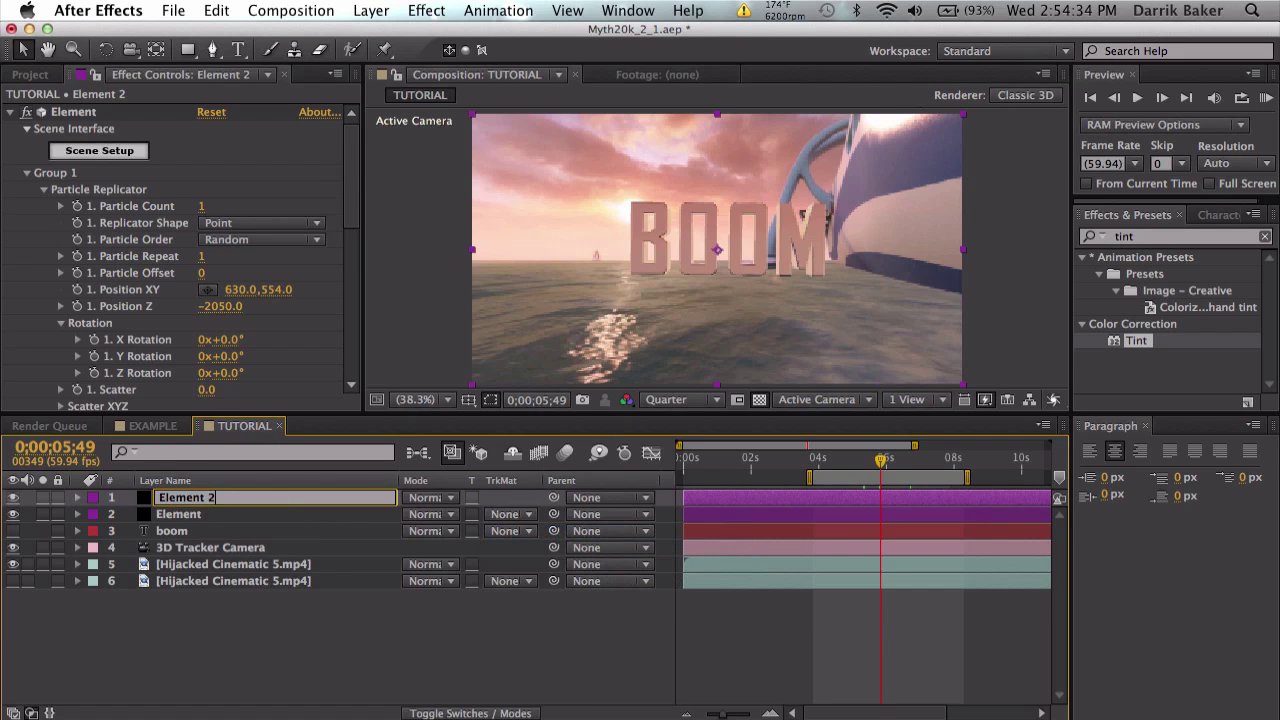
key("Return")
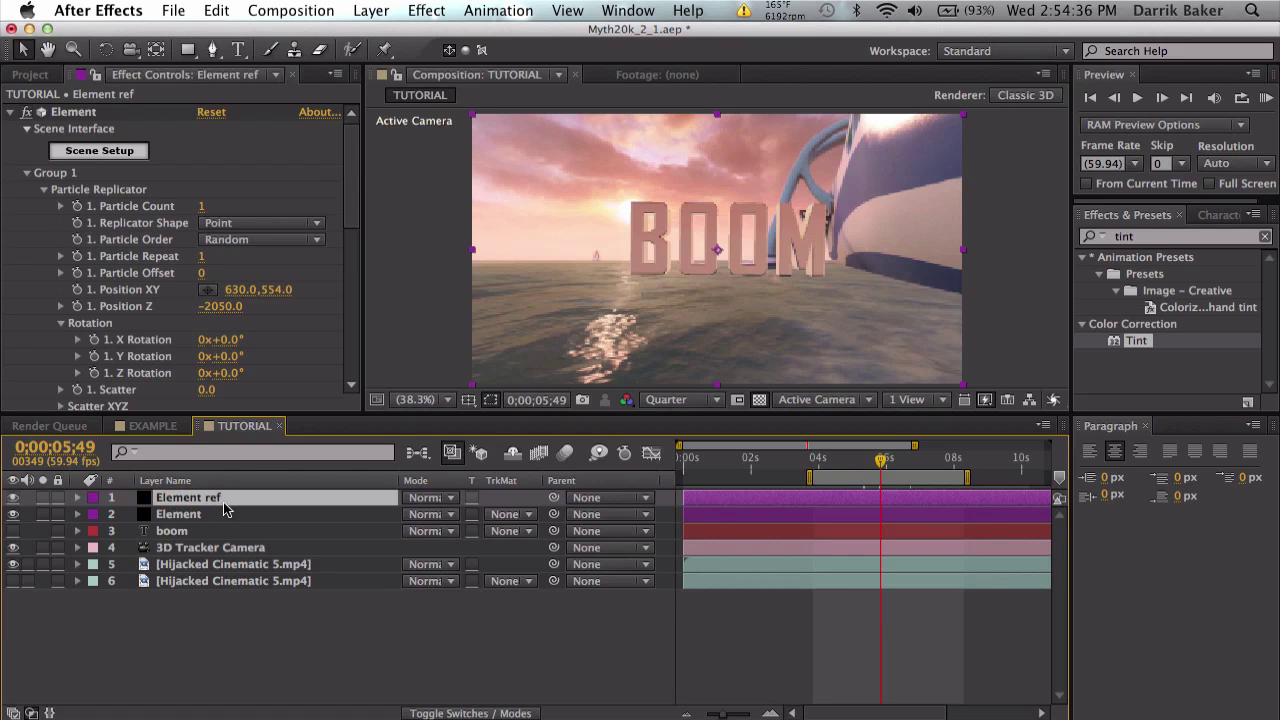
Step: Move Element ref below Element and set its track matte to No Track Matte
left_click_drag(224, 510, 213, 530)
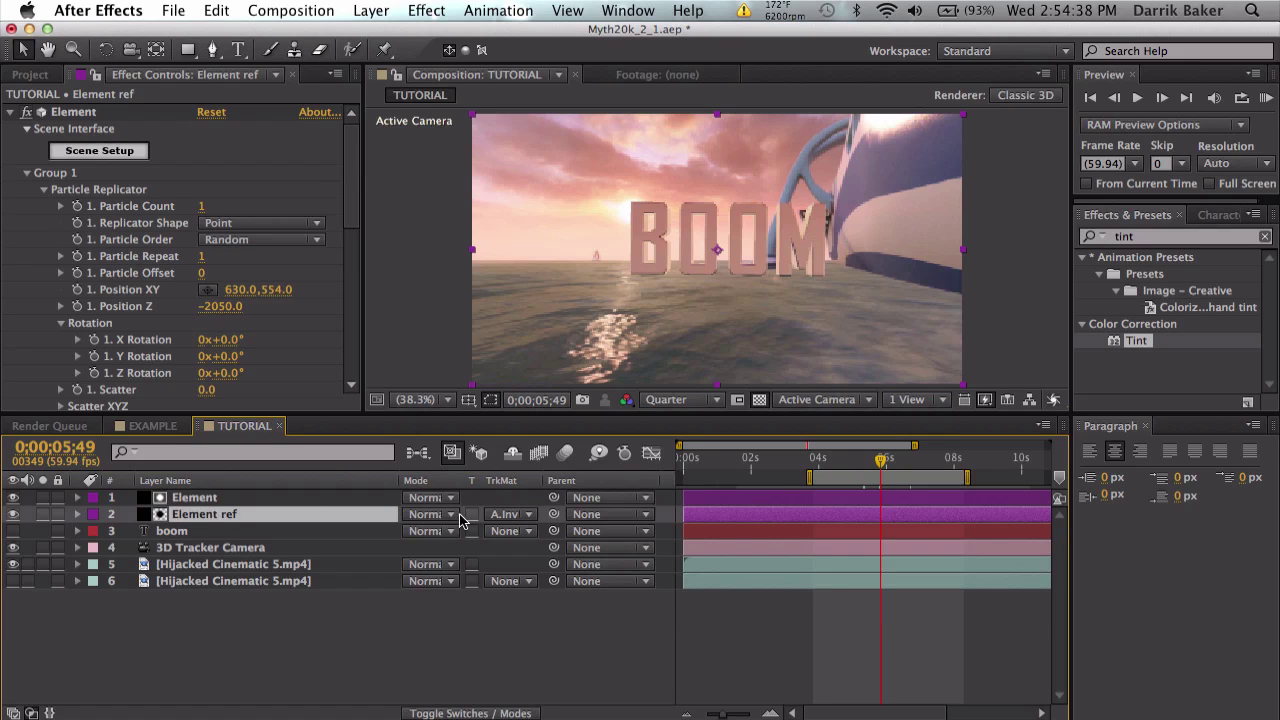
left_click(510, 514)
left_click(512, 531)
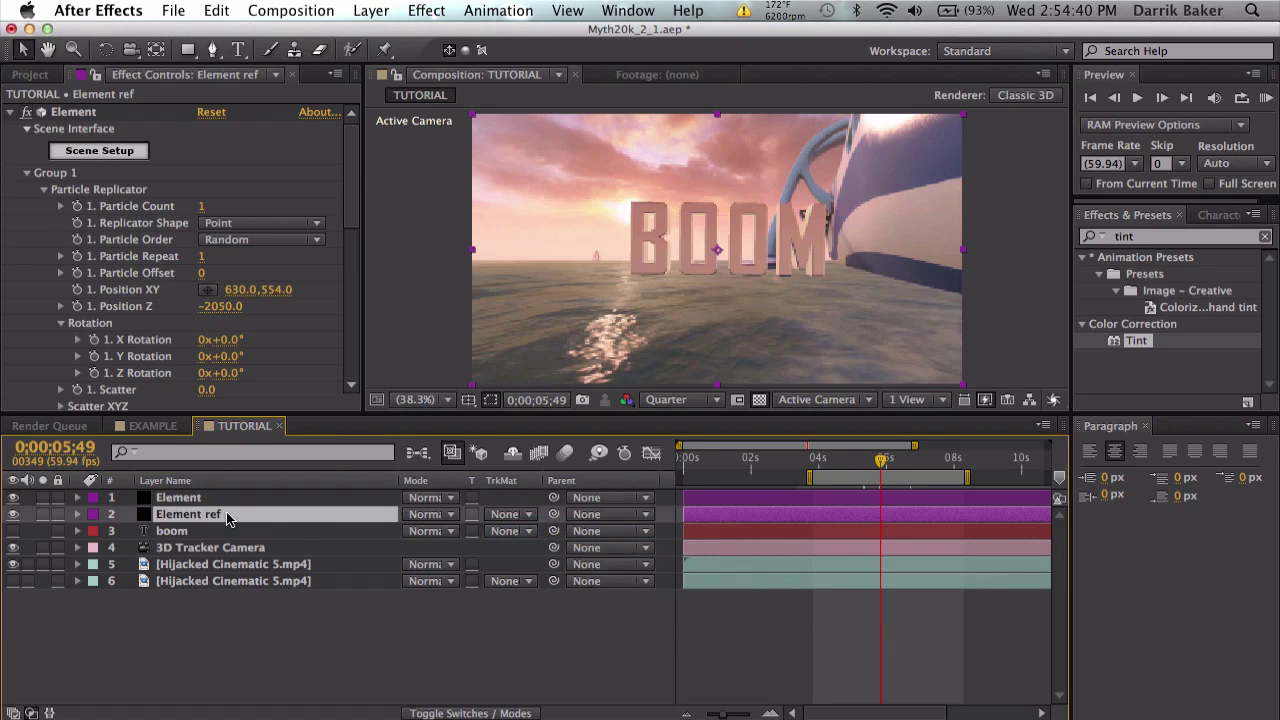
Step: In Element ref's Scene Setup, orbit around the BOOM model and show the extrusion model's properties
left_click(134, 155)
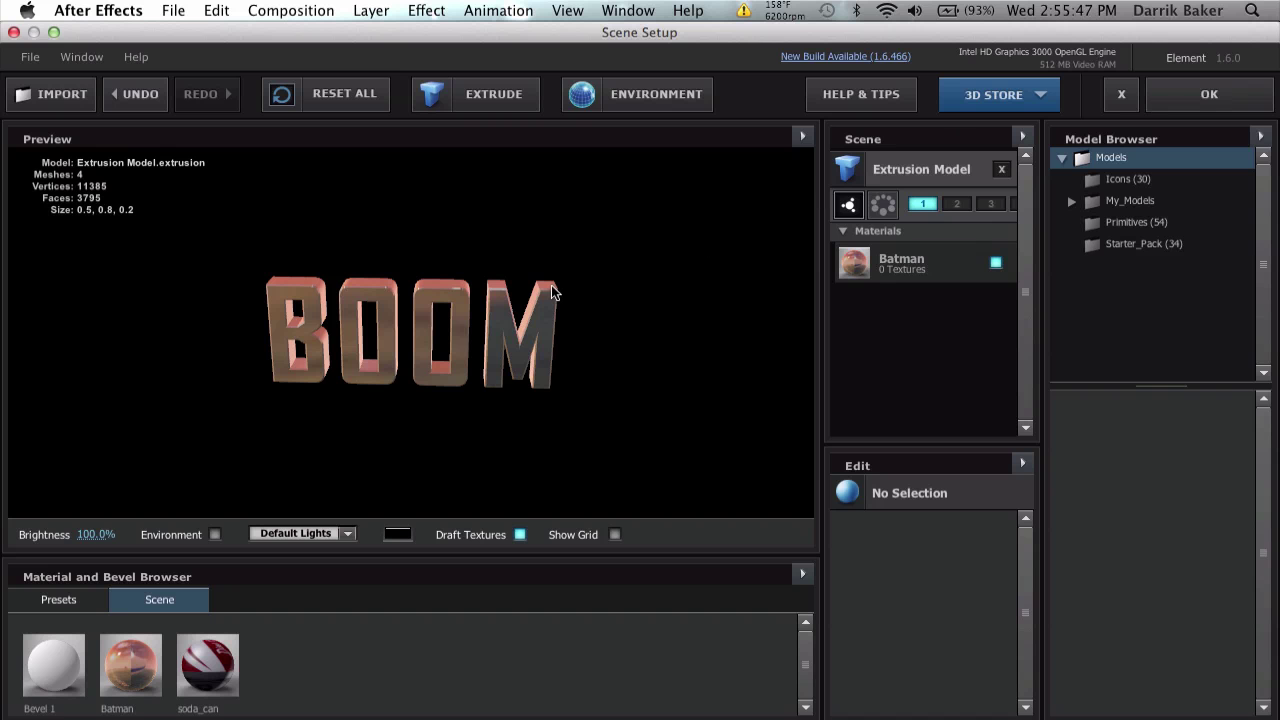
left_click_drag(434, 339, 422, 362)
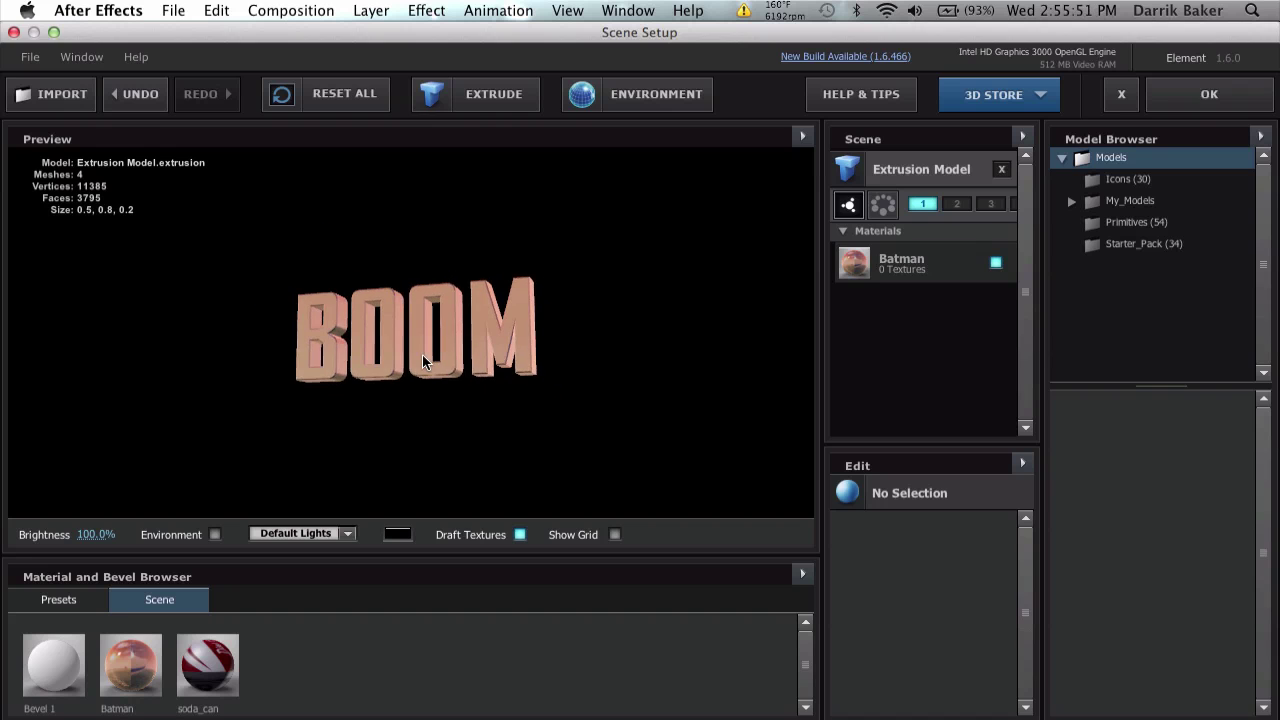
left_click_drag(669, 289, 498, 332)
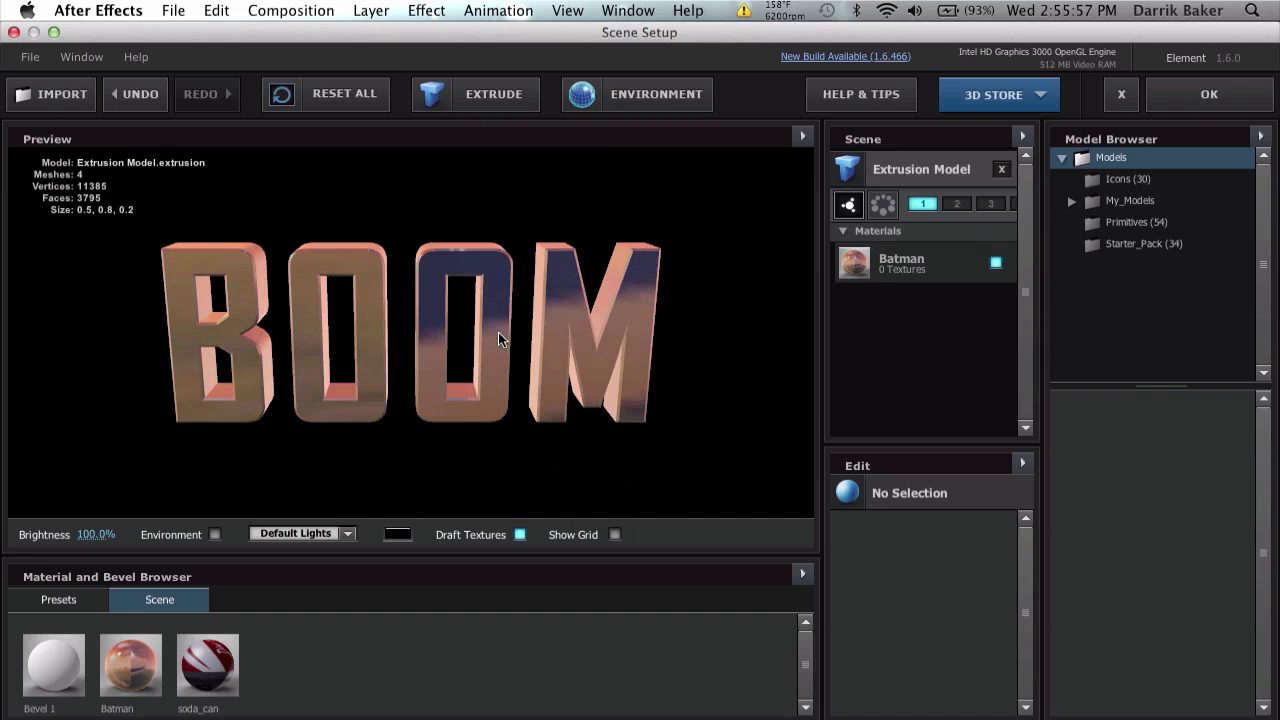
left_click(941, 167)
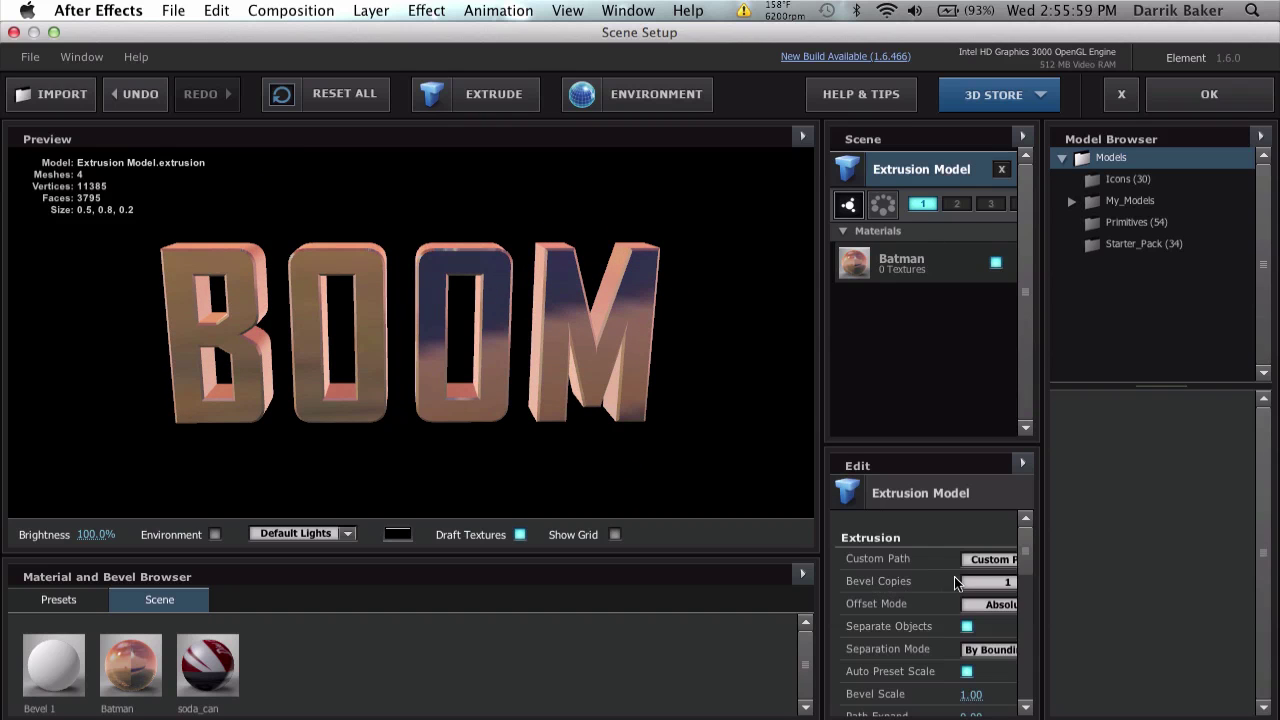
left_click_drag(818, 532, 708, 526)
scroll(905, 655, "down", 8)
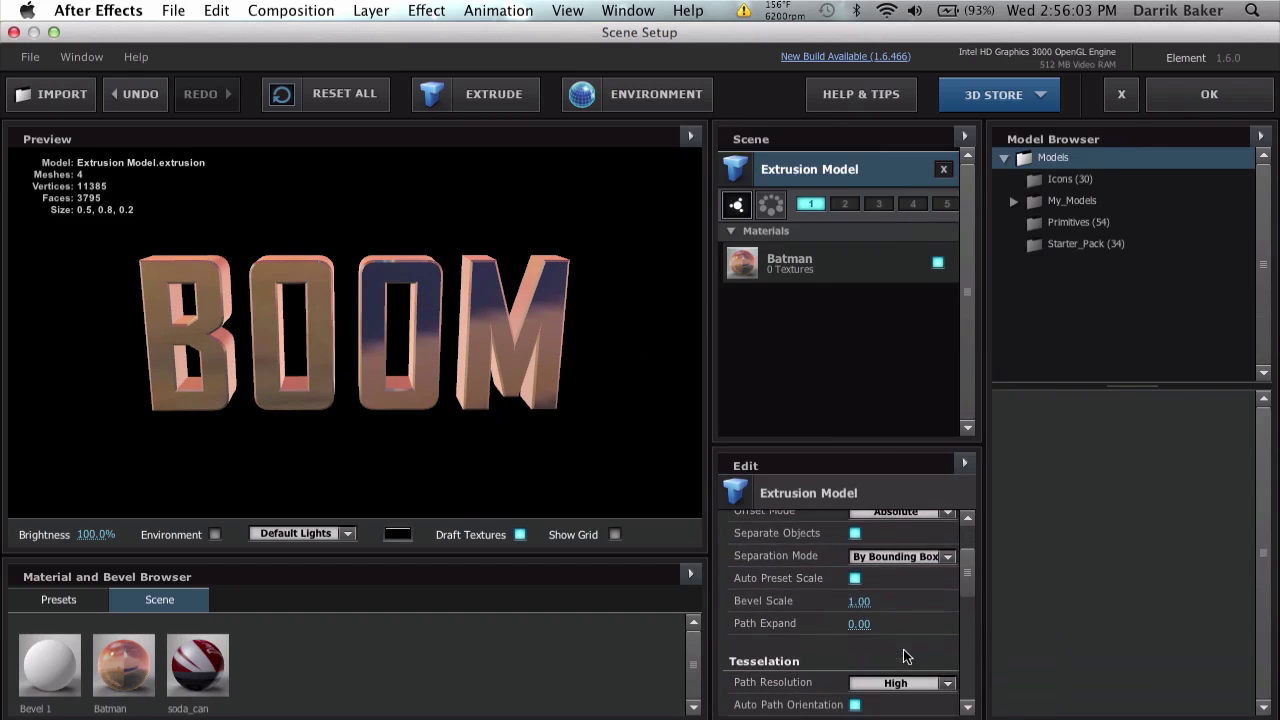
scroll(905, 655, "down", 4)
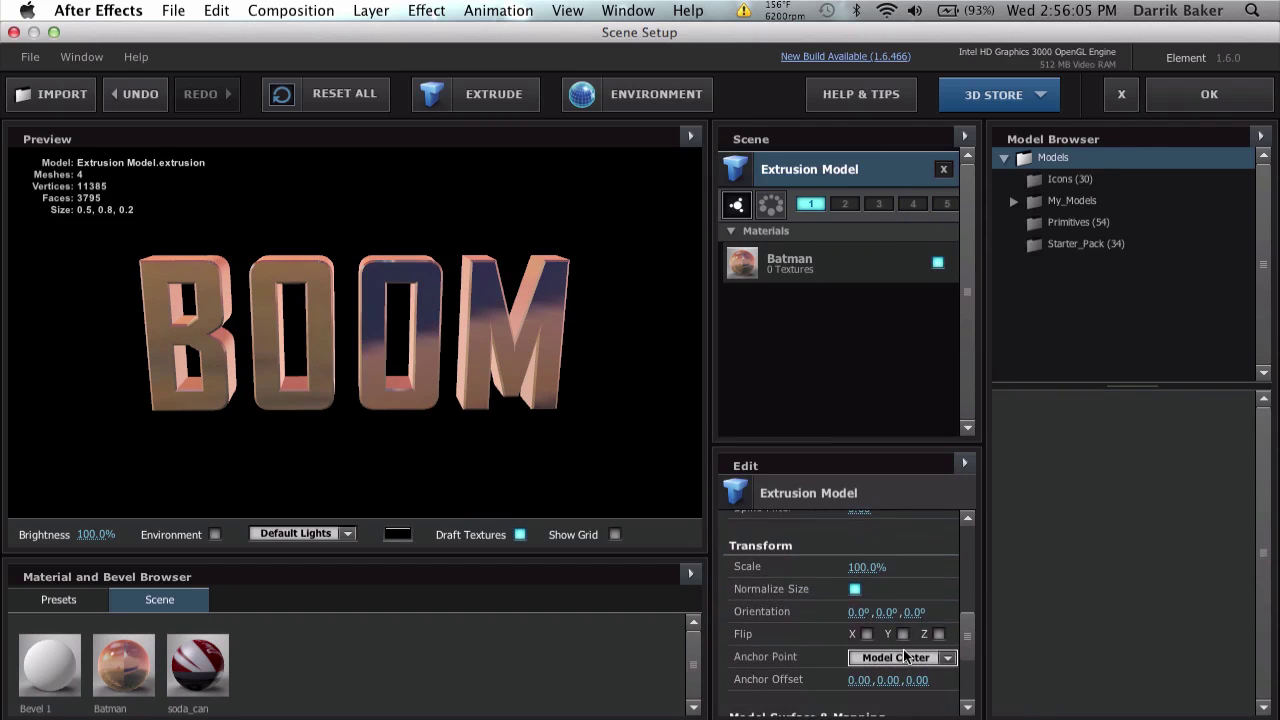
scroll(840, 624, "up", 1)
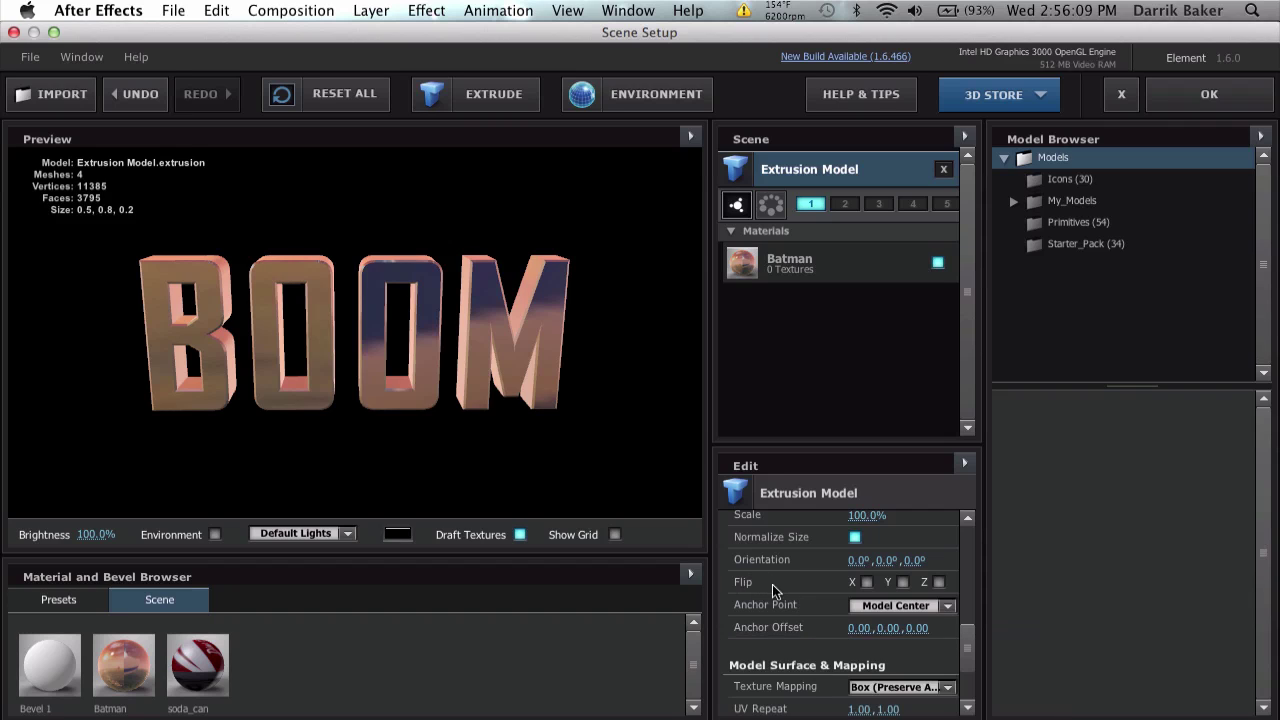
Step: Enable Flip Y on the Extrusion Model, leaving Flip X off, and apply the setup
left_click(867, 582)
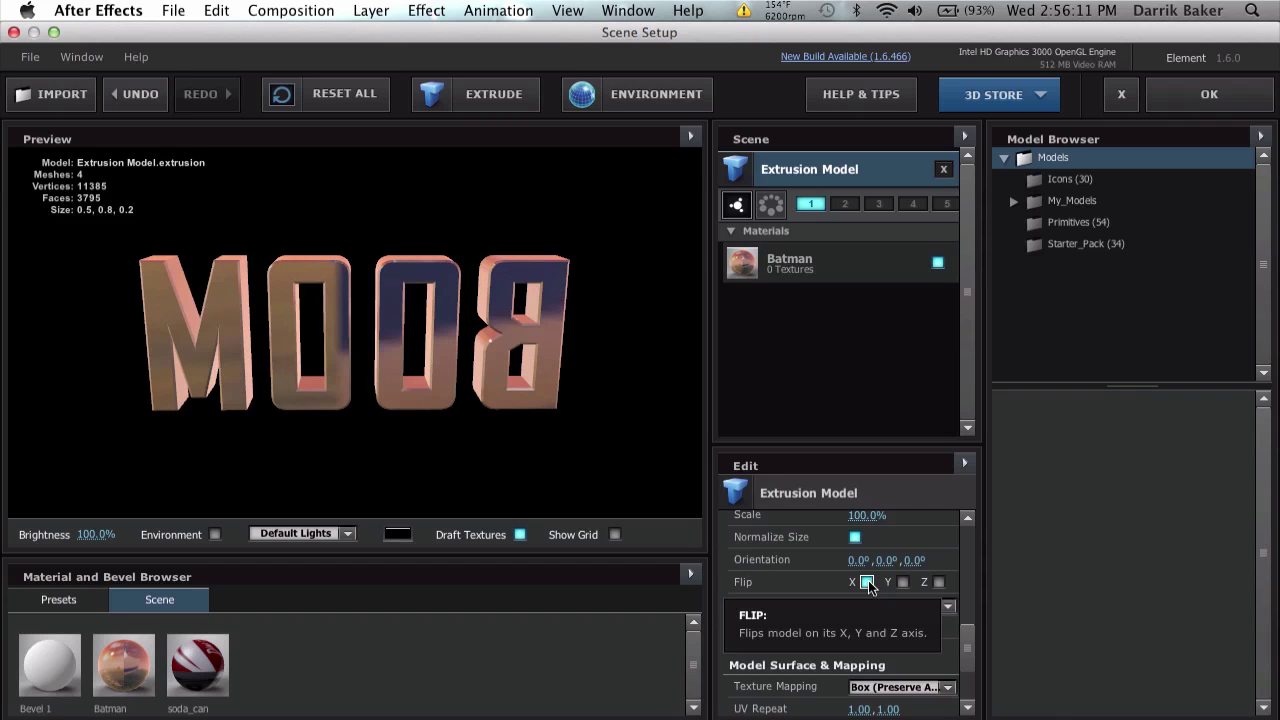
left_click(867, 582)
left_click(902, 583)
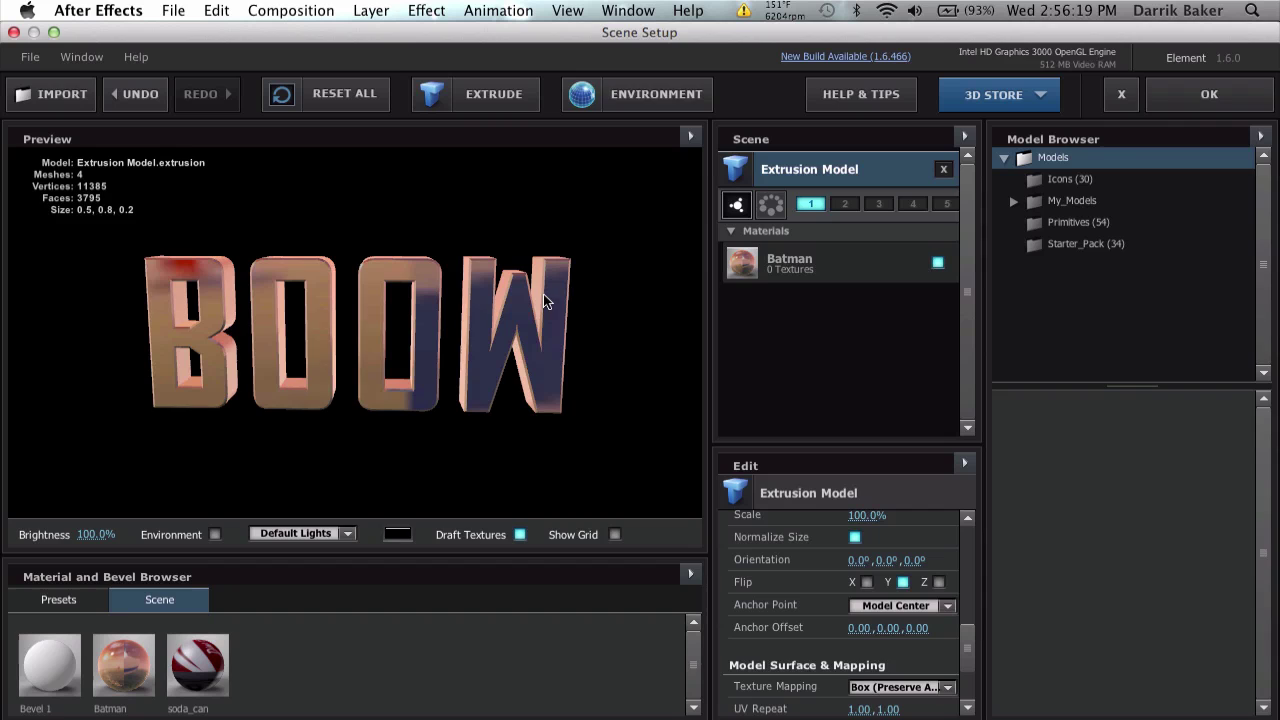
left_click(1192, 98)
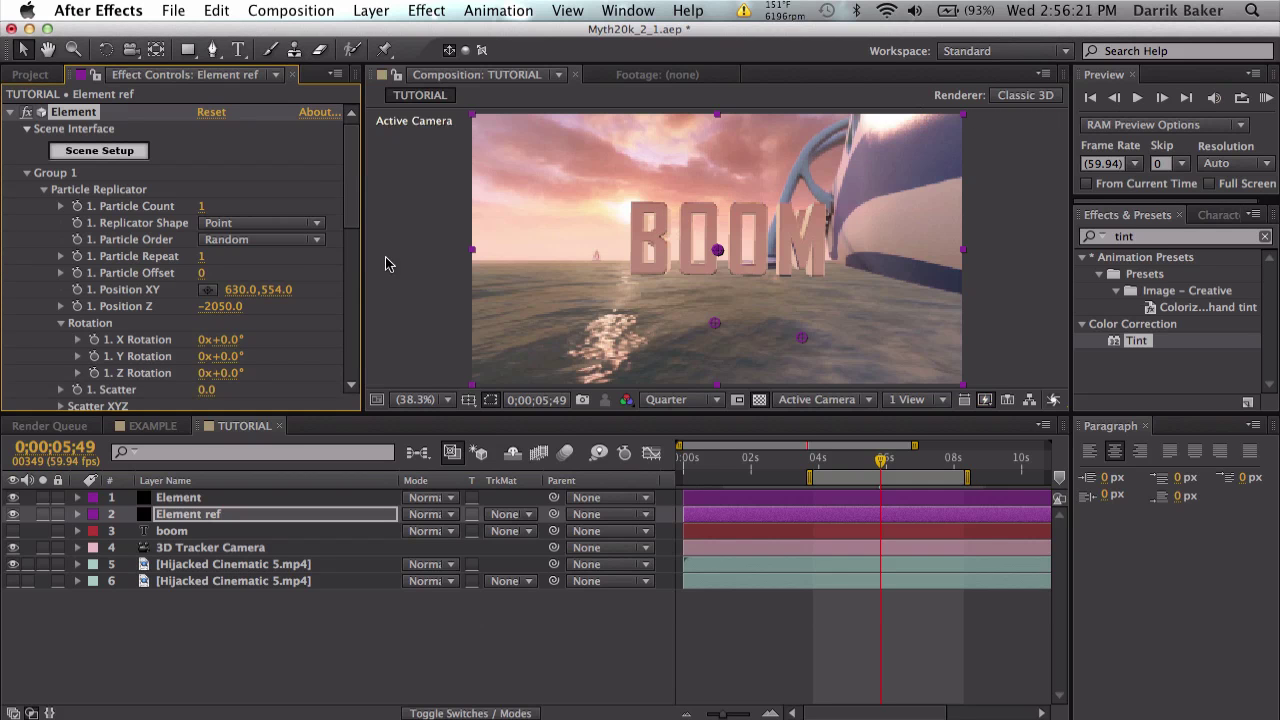
Step: Reopen Scene Setup, leave the model out of group 2, and close it
left_click(125, 160)
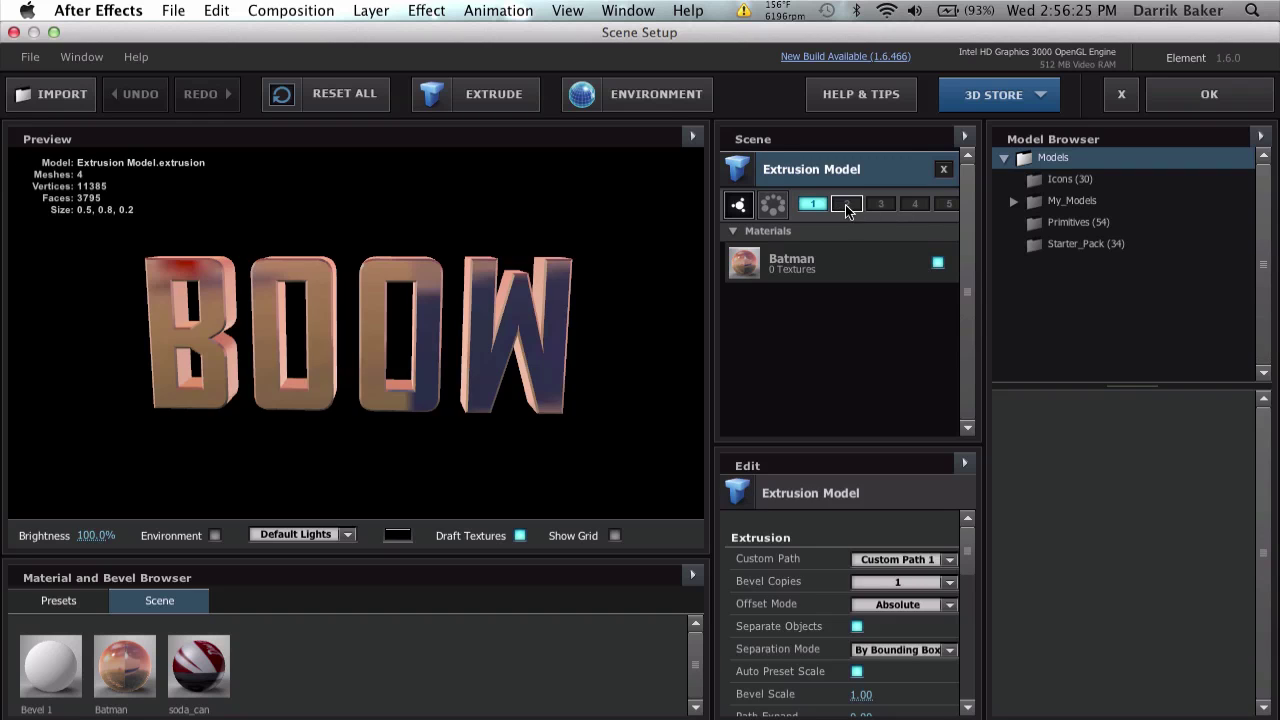
left_click(850, 206)
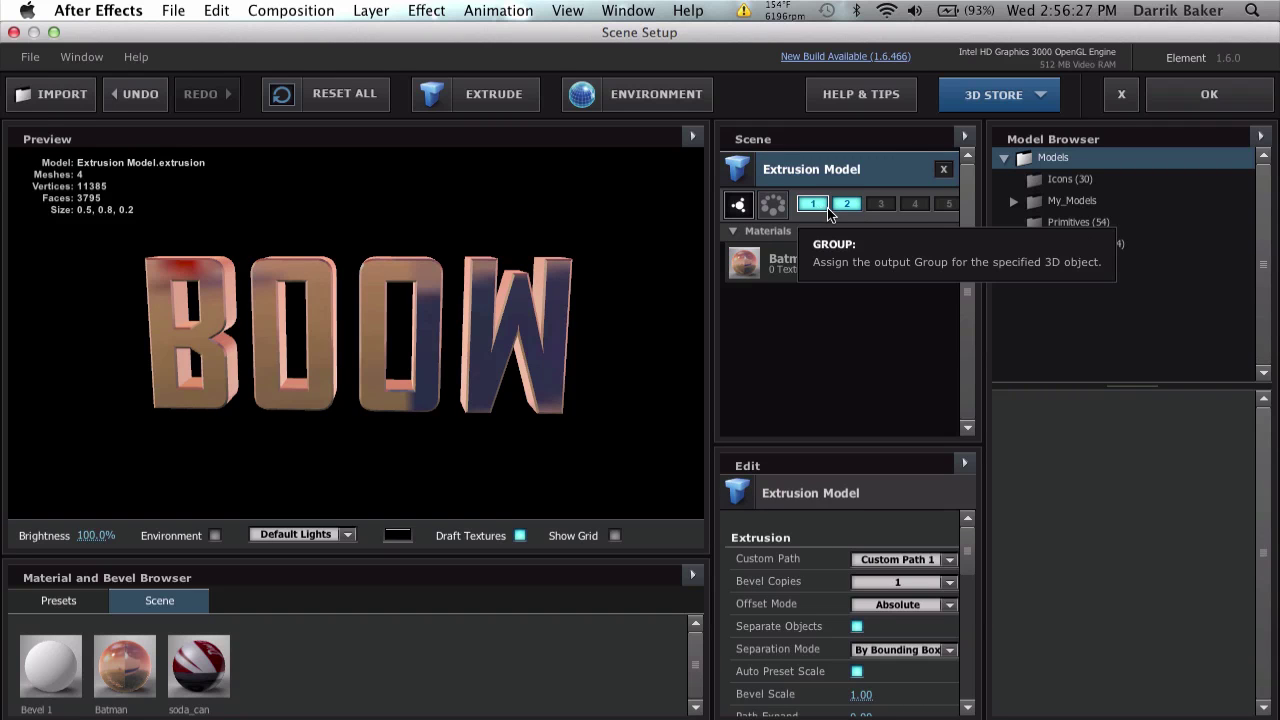
left_click(846, 206)
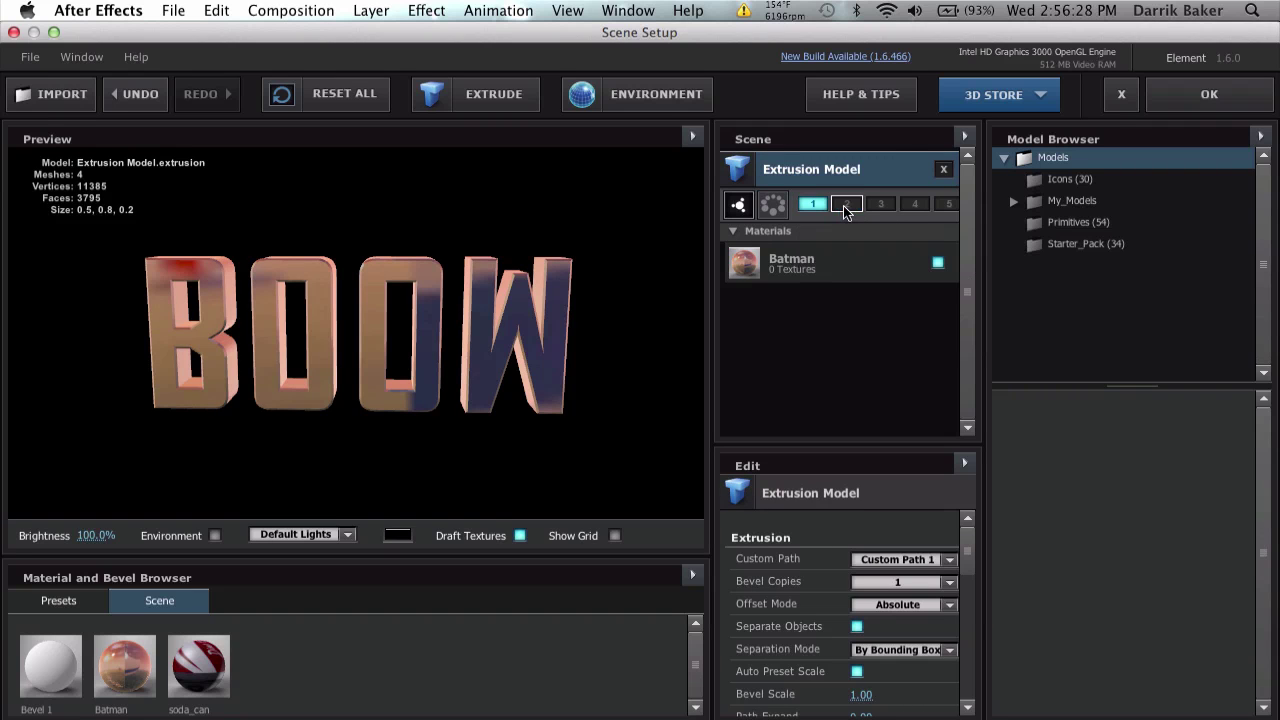
left_click(1213, 102)
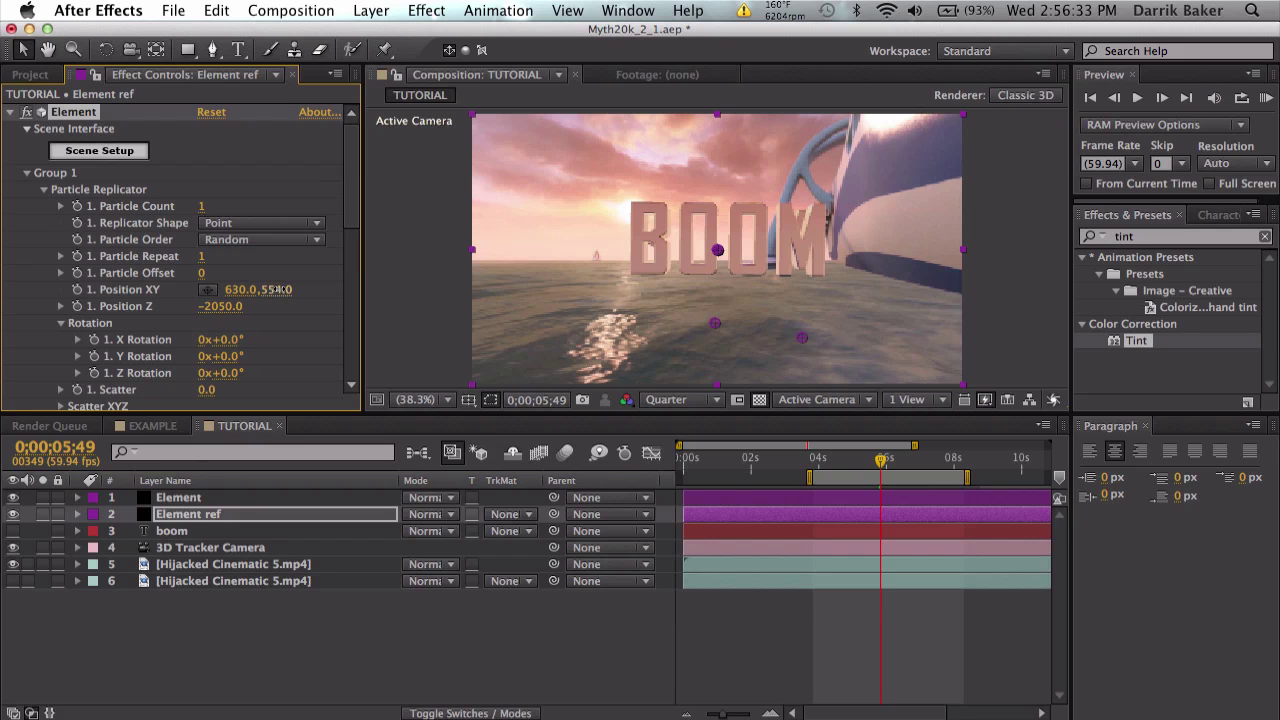
Step: Lower the reflection's Position XY to 630.0, 1003.0 beneath BOOM, checking alignment around 5;09
left_click_drag(276, 290, 697, 260)
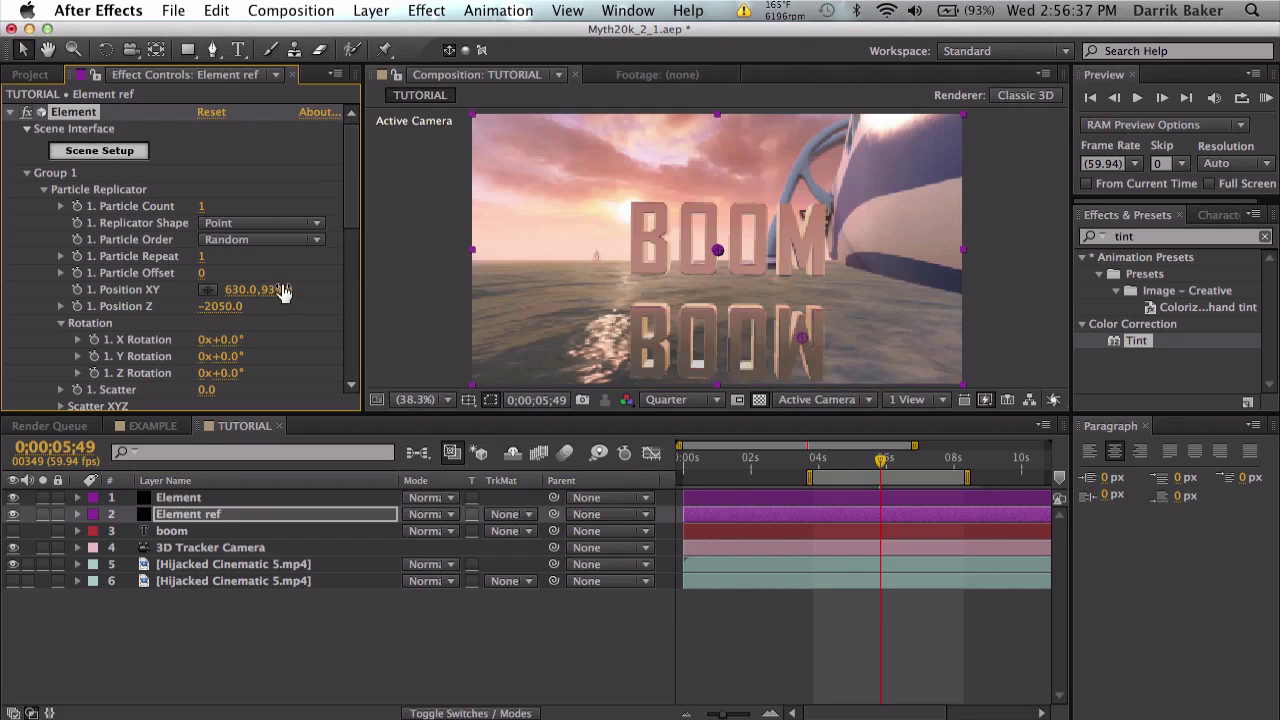
left_click_drag(278, 290, 348, 290)
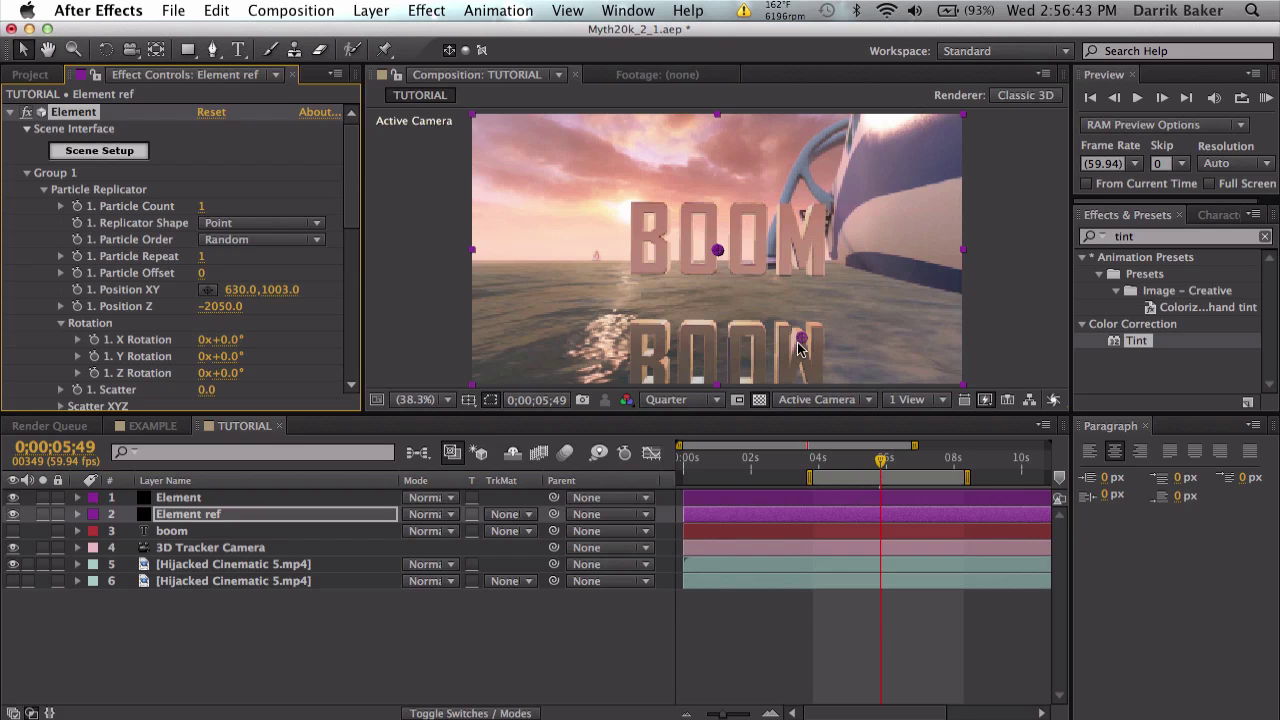
left_click(855, 464)
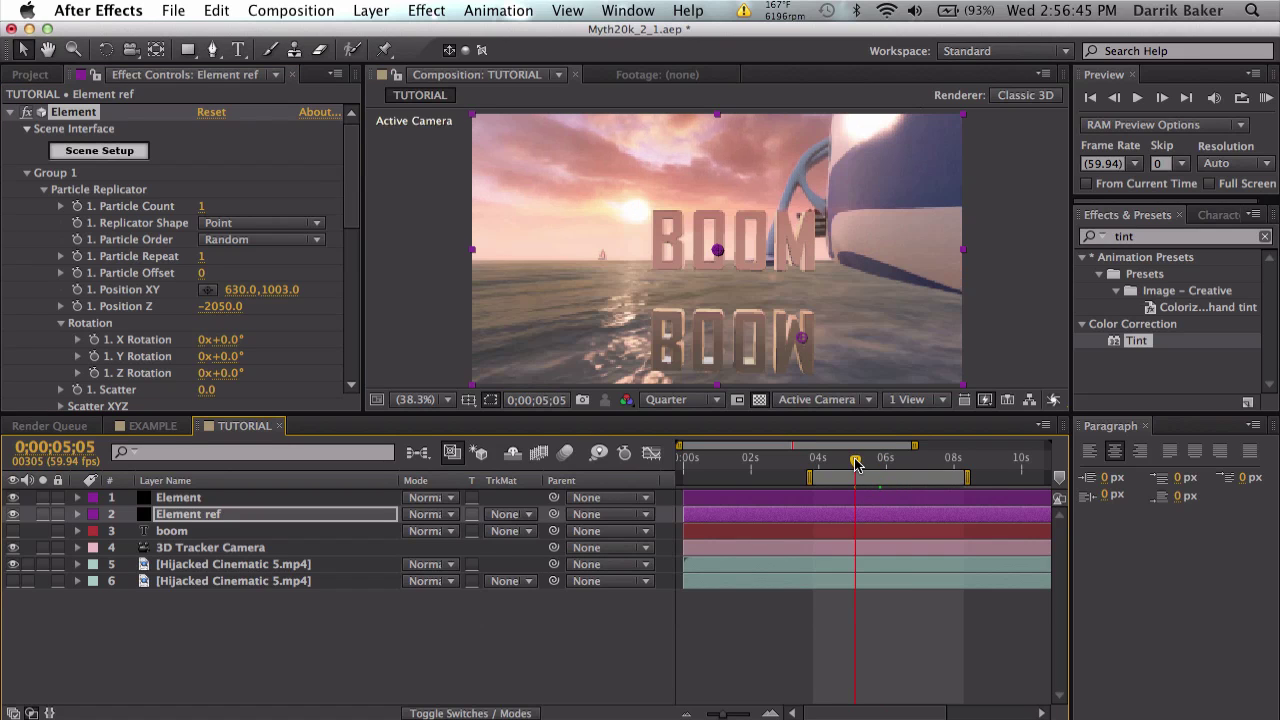
left_click(893, 464)
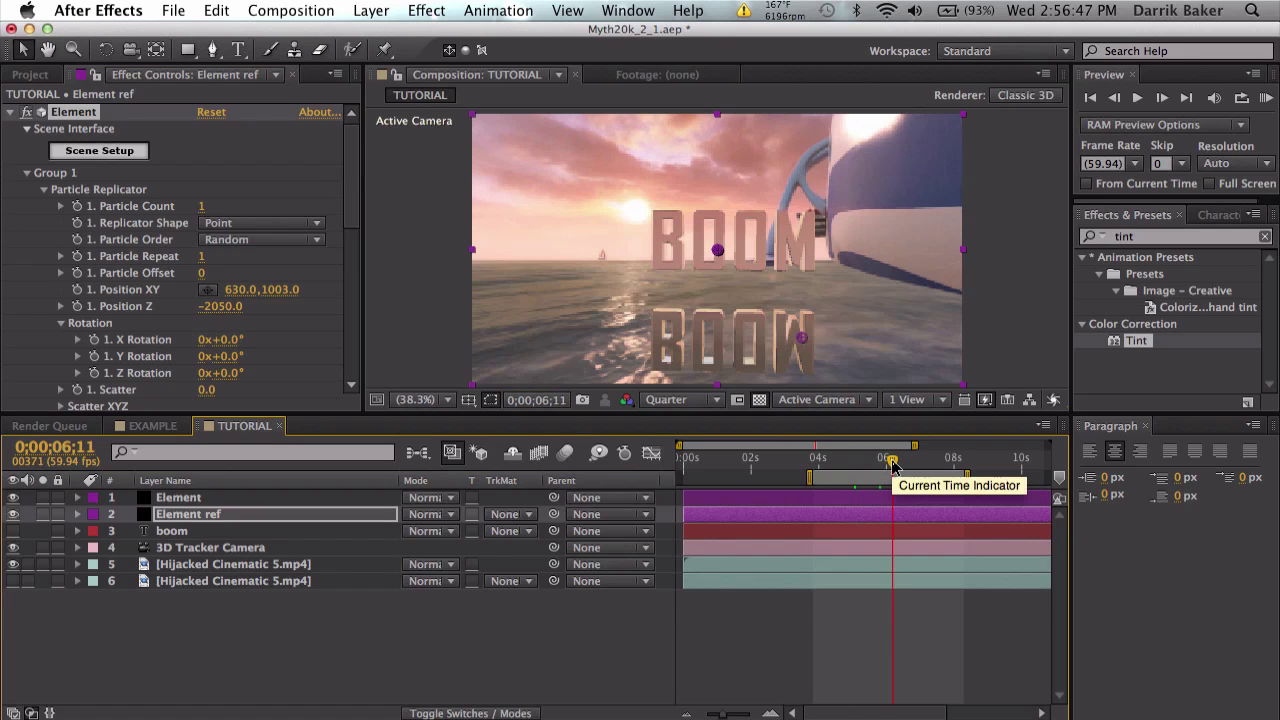
left_click_drag(893, 464, 857, 464)
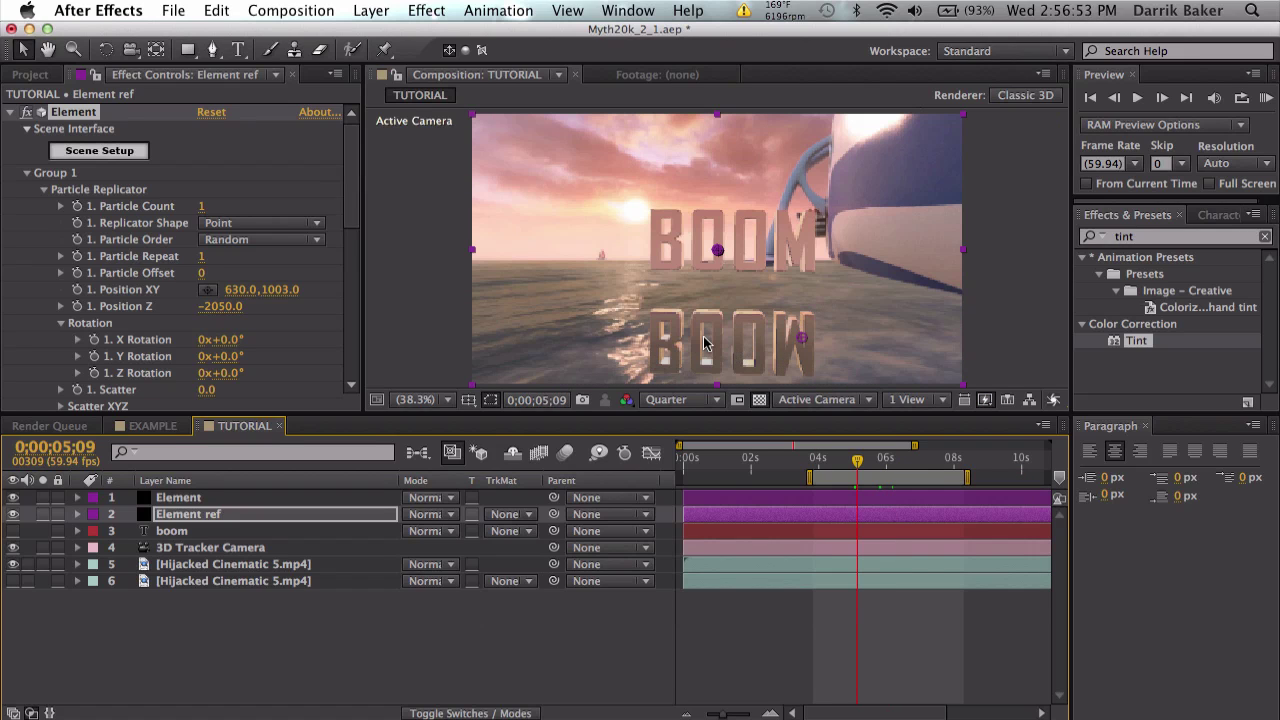
Step: Set the viewer to Full resolution at 100% magnification, framed on the reflected text
left_click(660, 399)
left_click(668, 449)
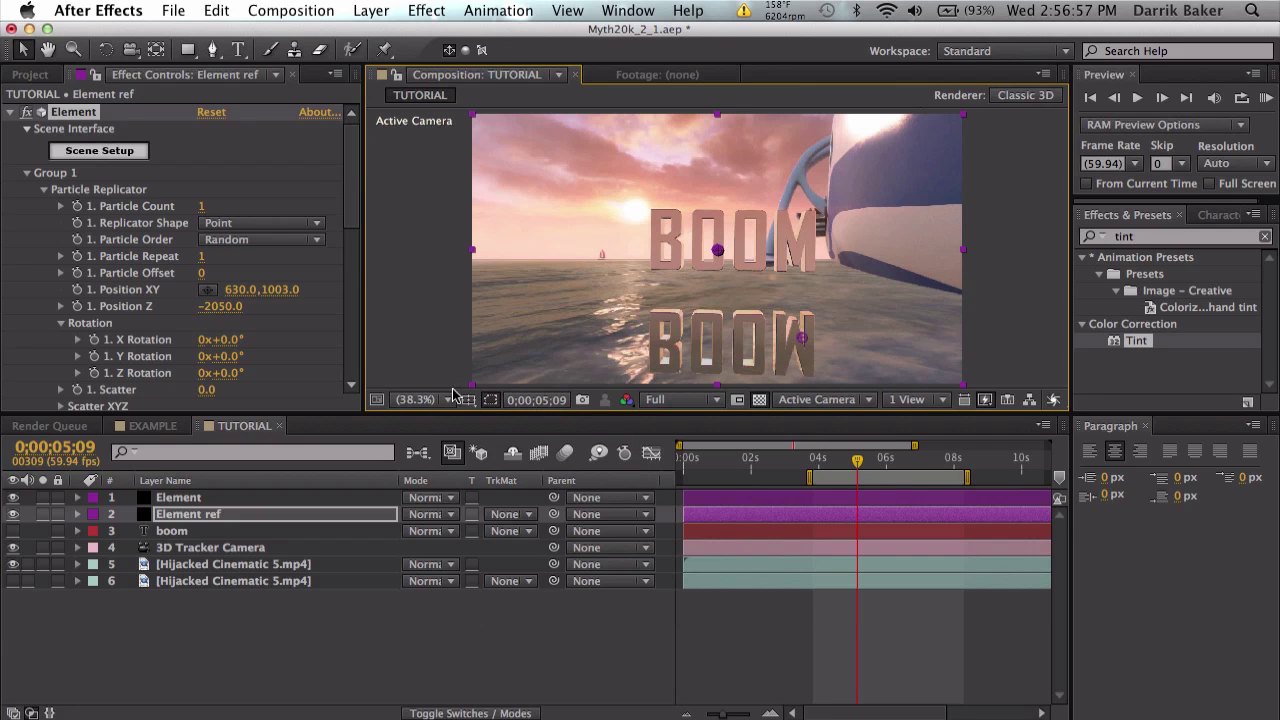
left_click(443, 399)
left_click(683, 322)
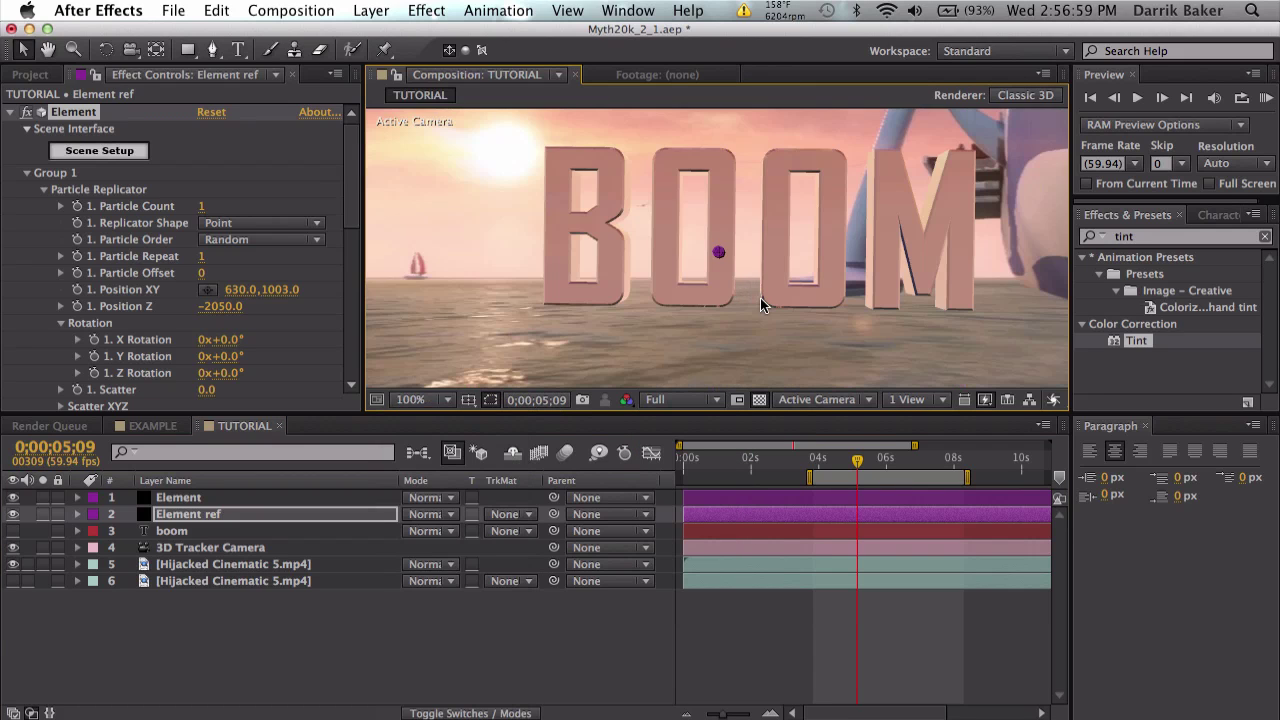
left_click_drag(760, 298, 810, 134)
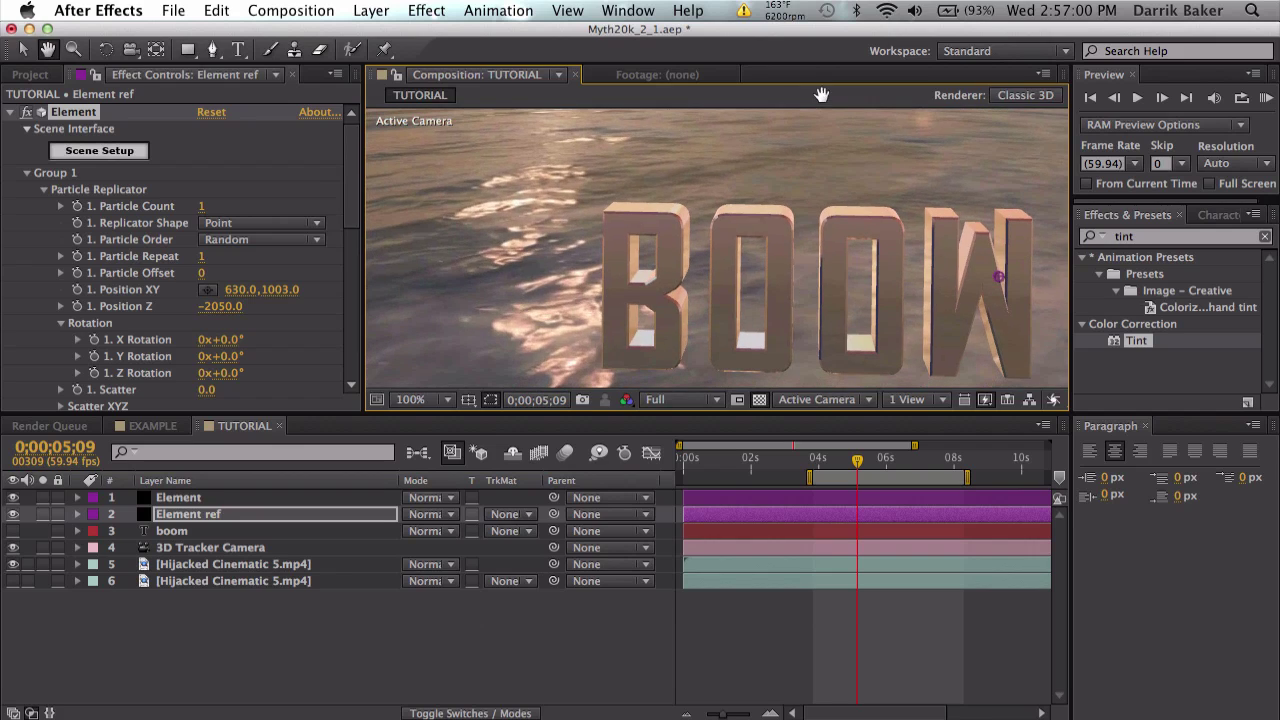
Step: Duplicate the upper ocean footage layer and pre-compose the copy as DISPLACEMENT MAP
left_click(268, 567)
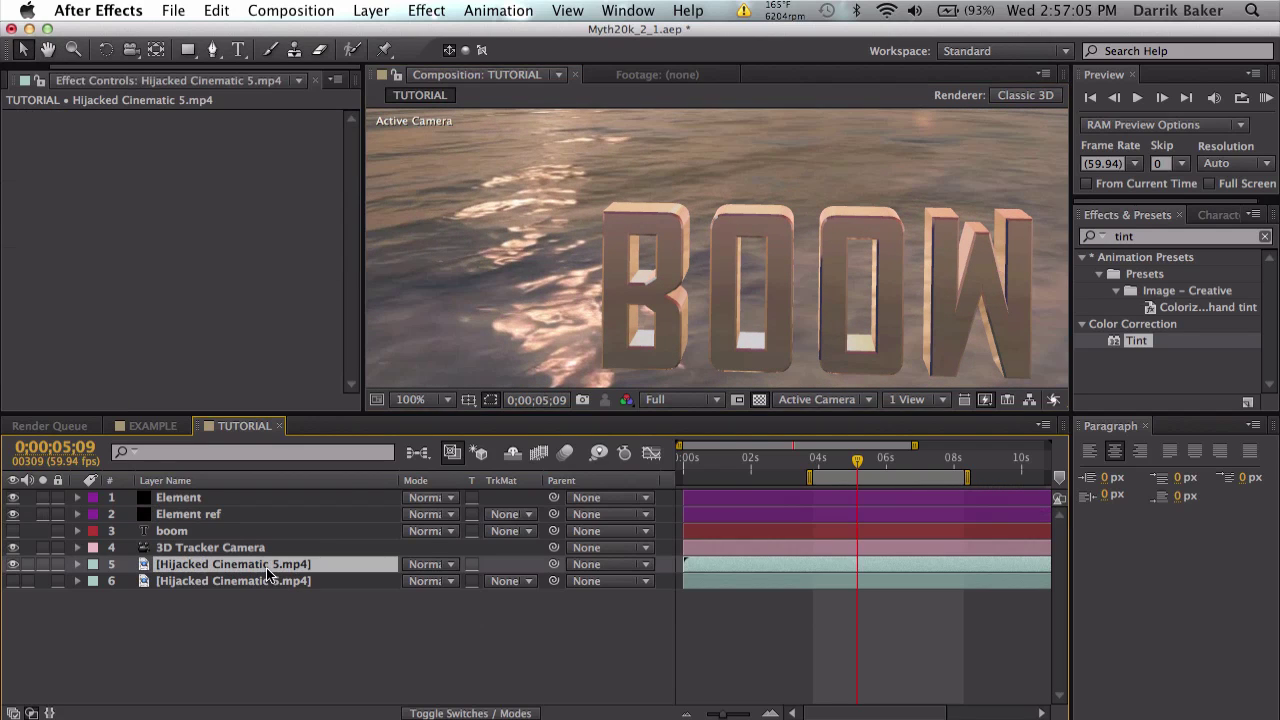
key("super+d")
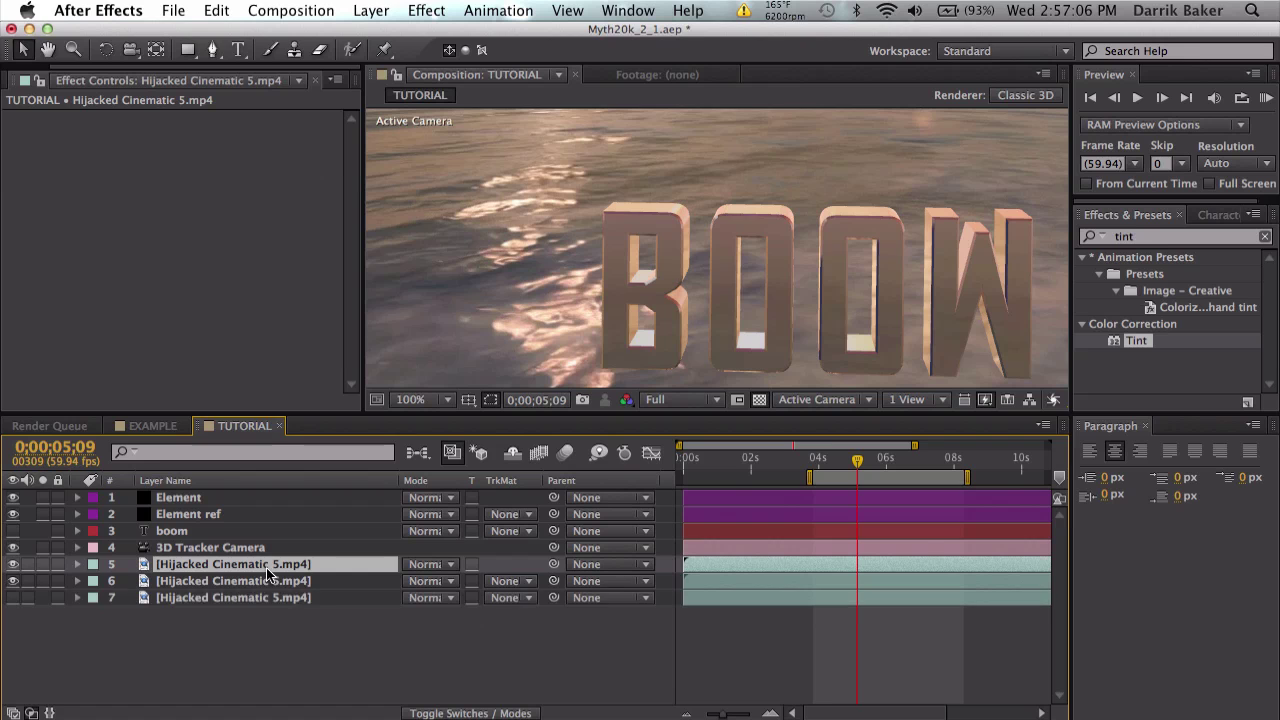
left_click(351, 10)
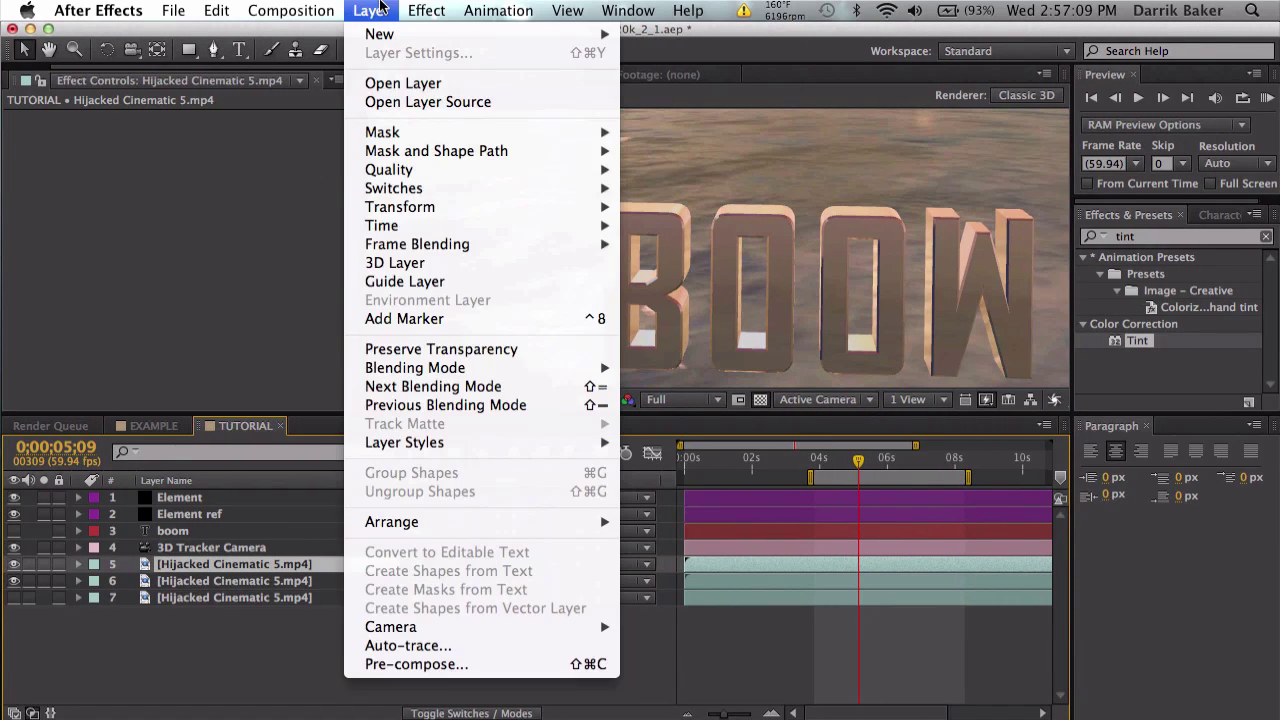
left_click(400, 662)
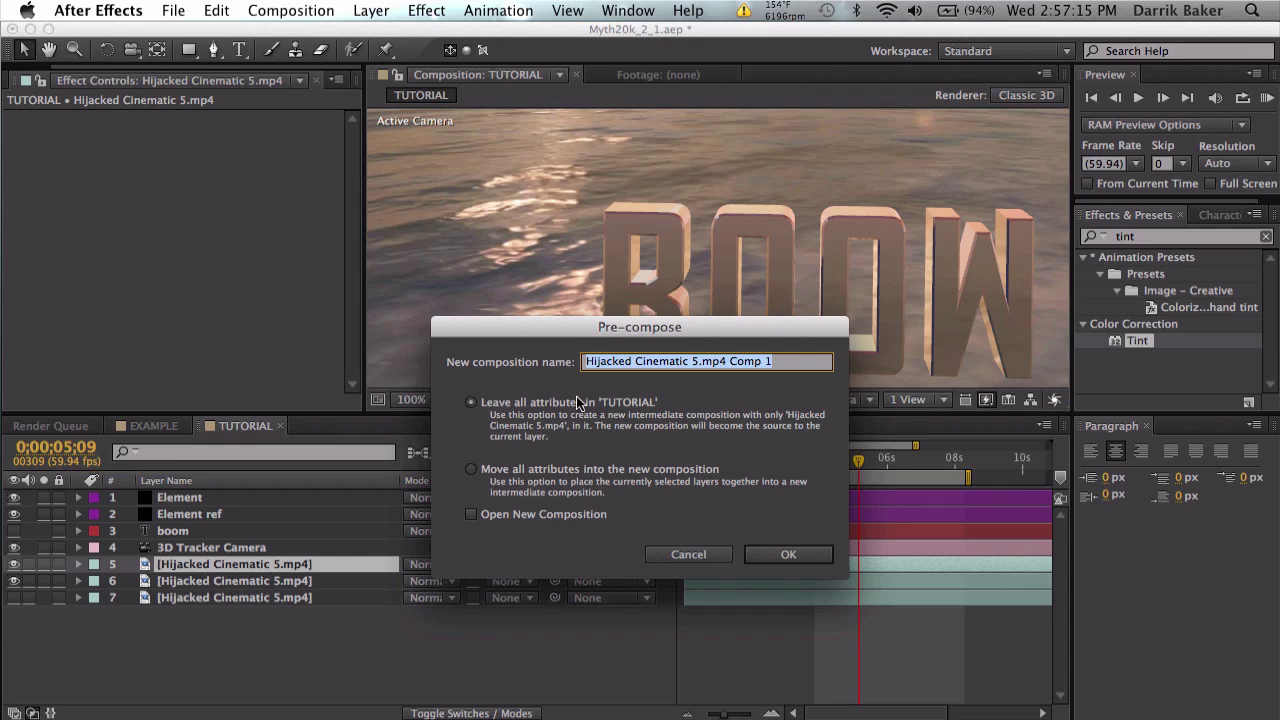
type("Di")
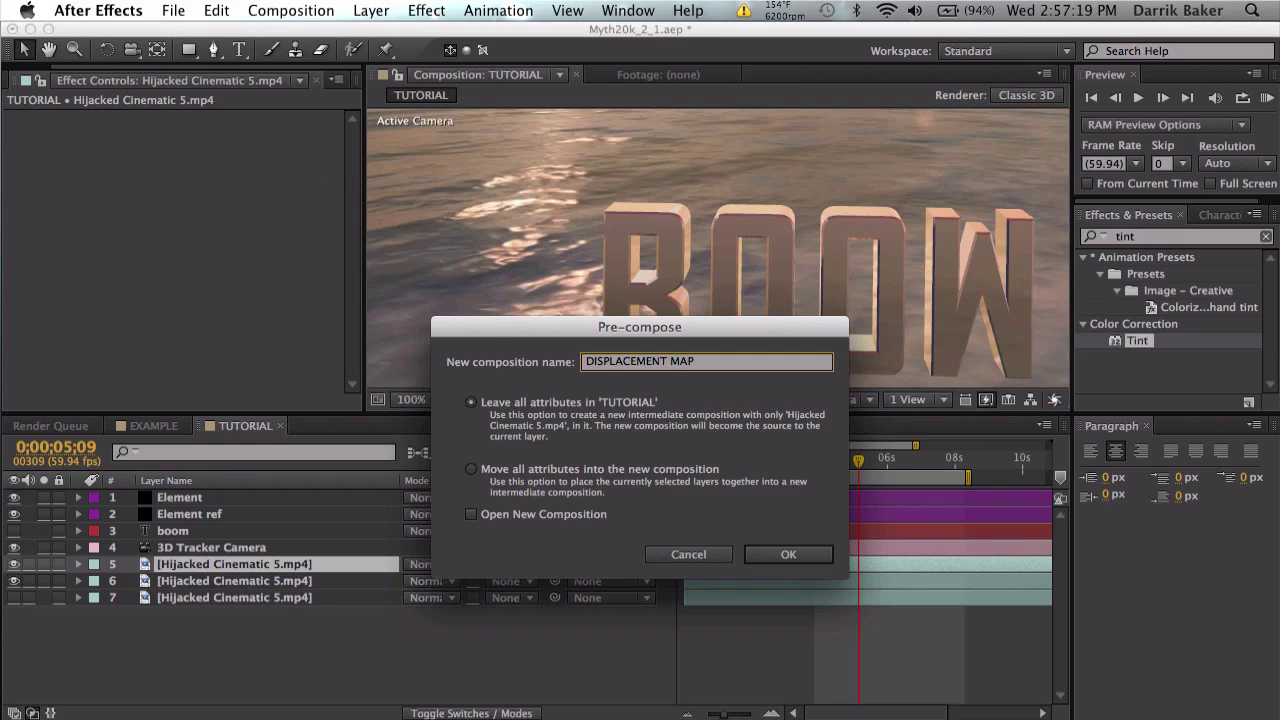
key("Return")
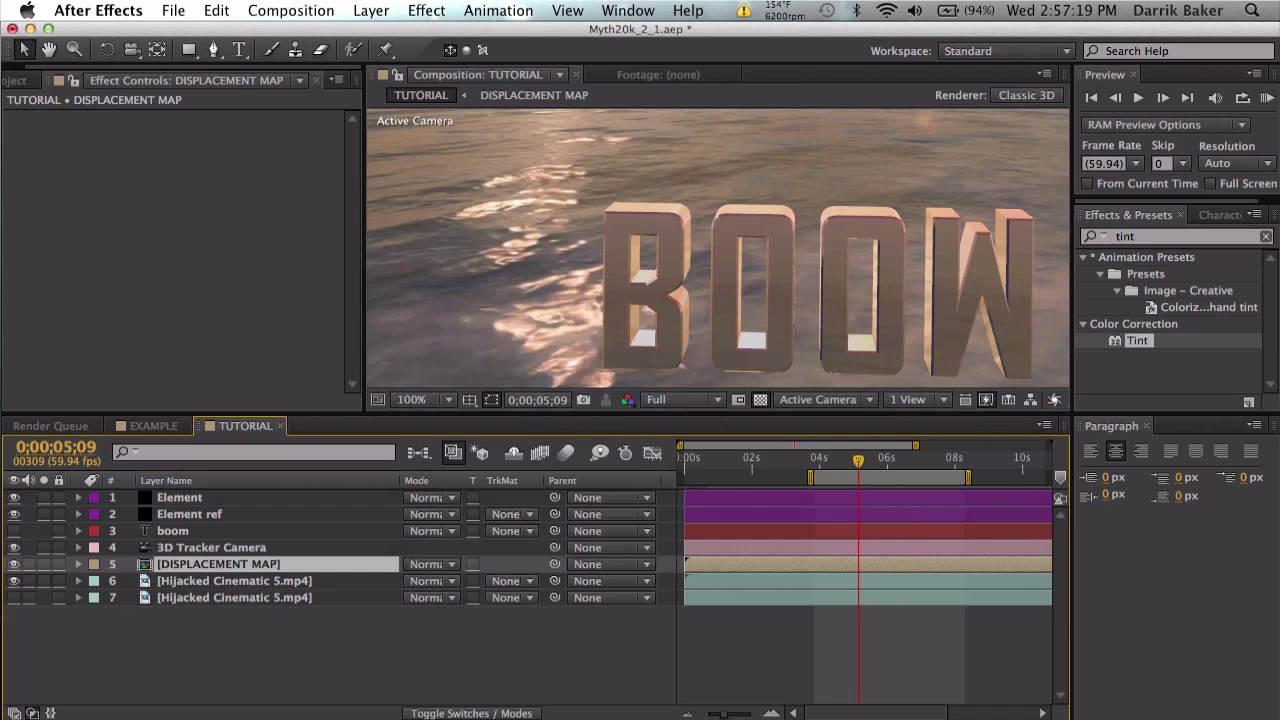
Step: Open the DISPLACEMENT MAP precomp, fit the view, and apply Levels to the footage
double_click(765, 562)
left_click(420, 400)
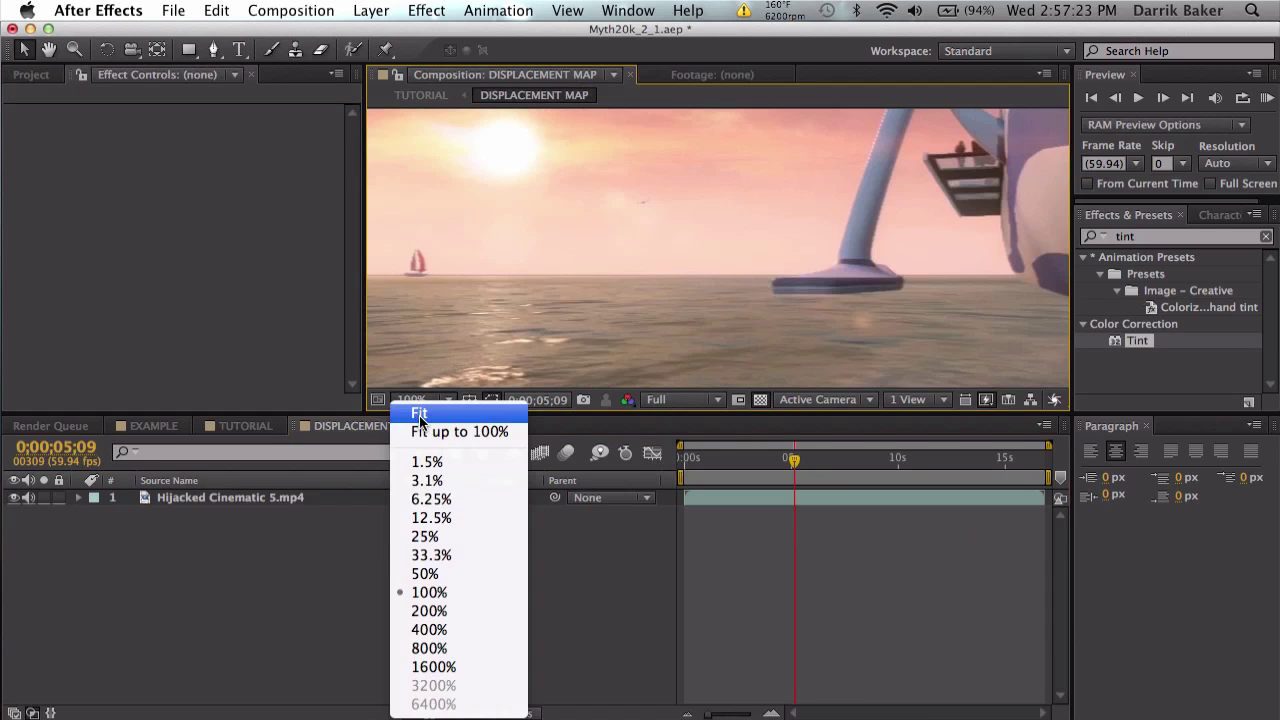
left_click(420, 416)
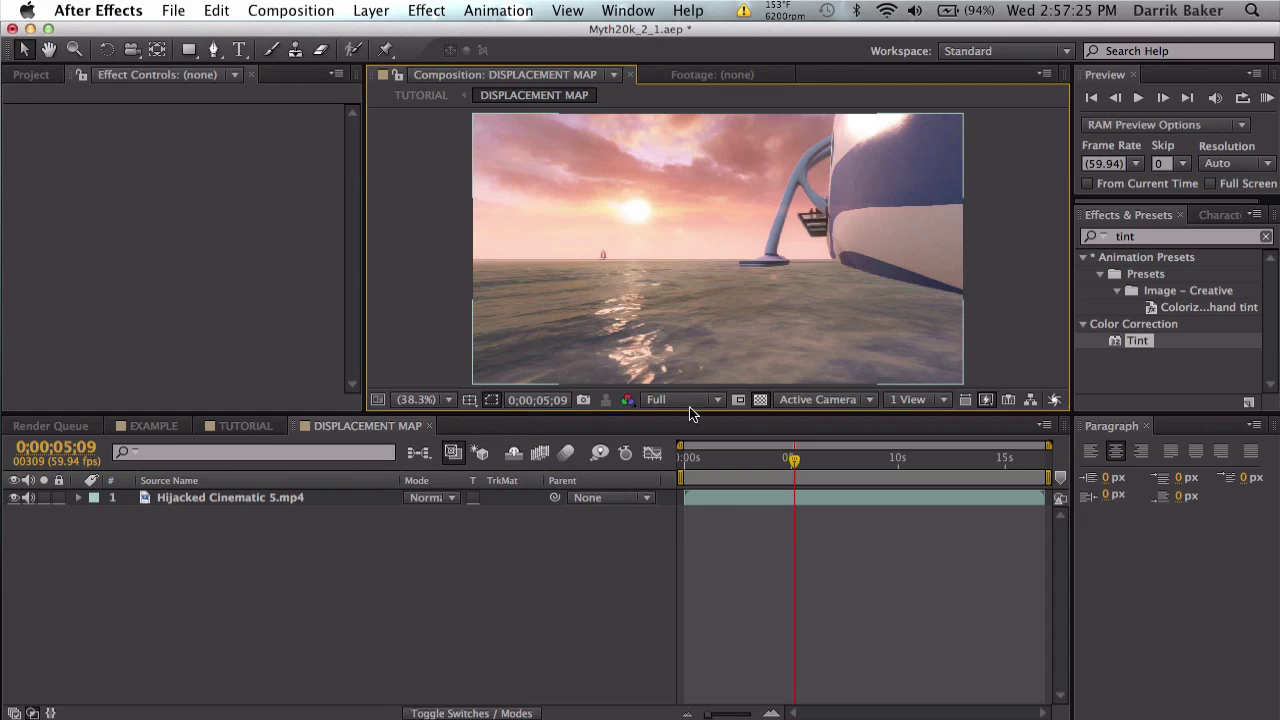
left_click(714, 500)
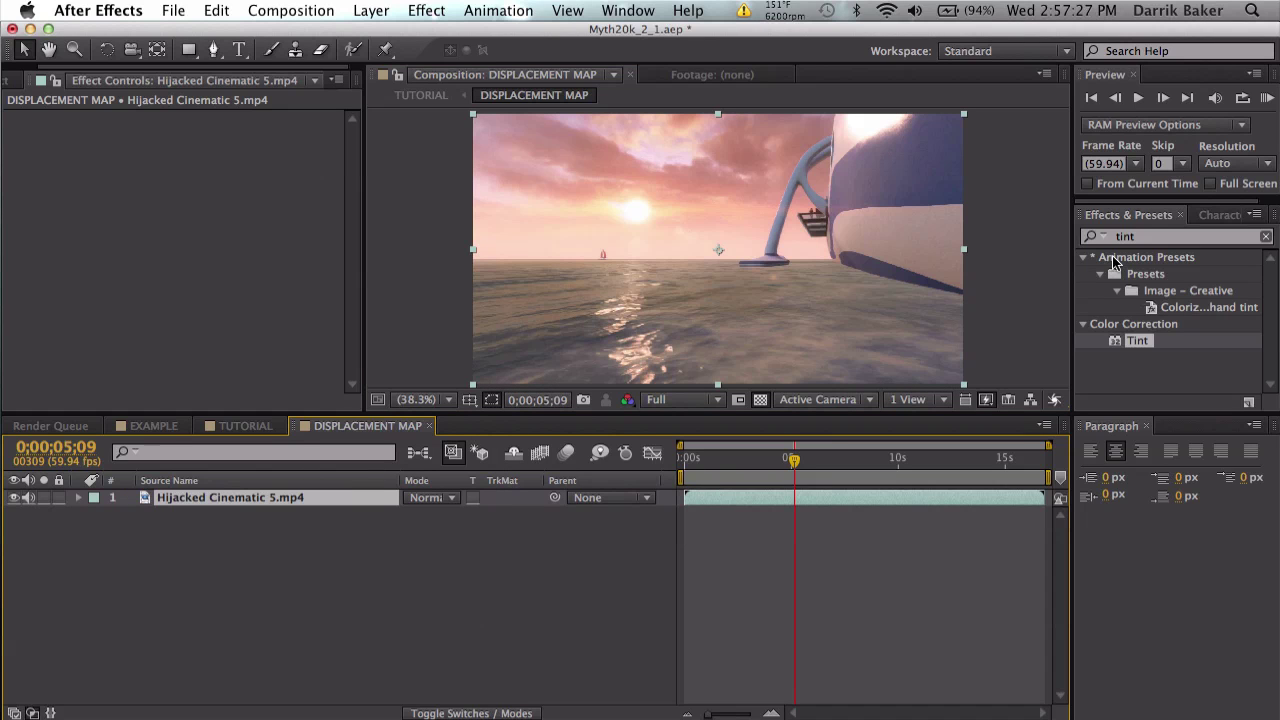
left_click(1148, 237)
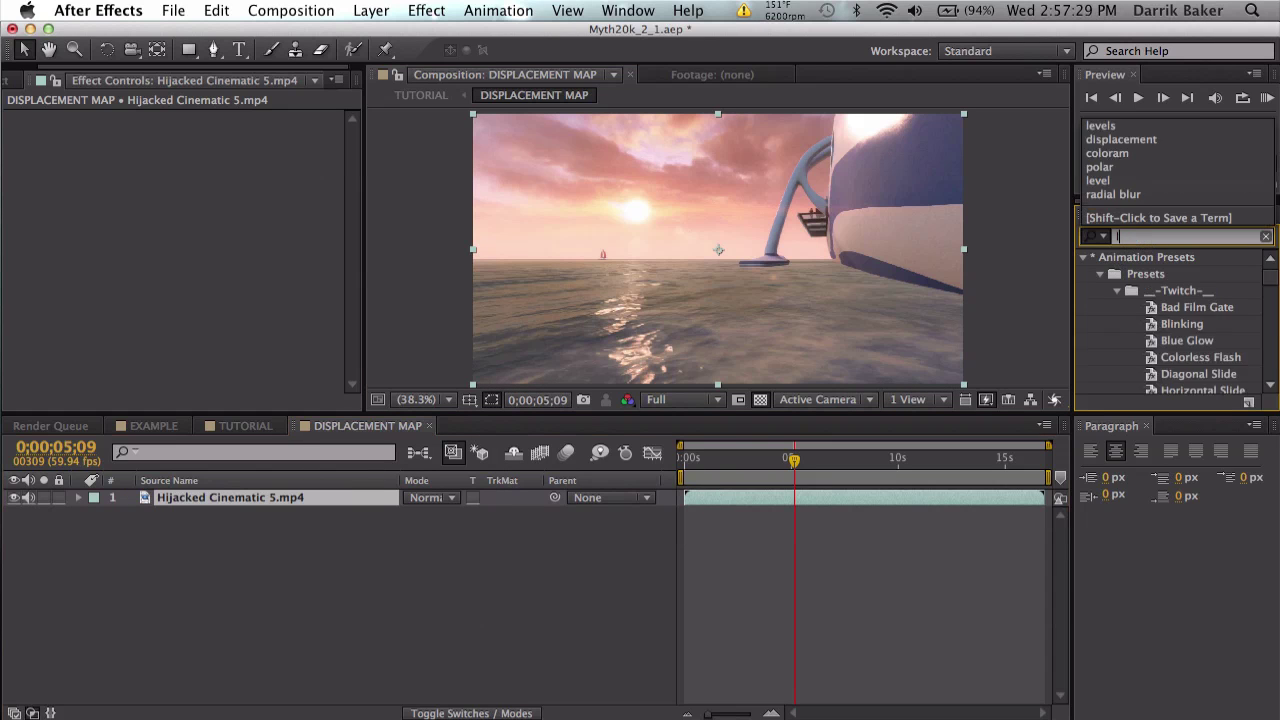
type("evels")
left_click_drag(1142, 374, 957, 500)
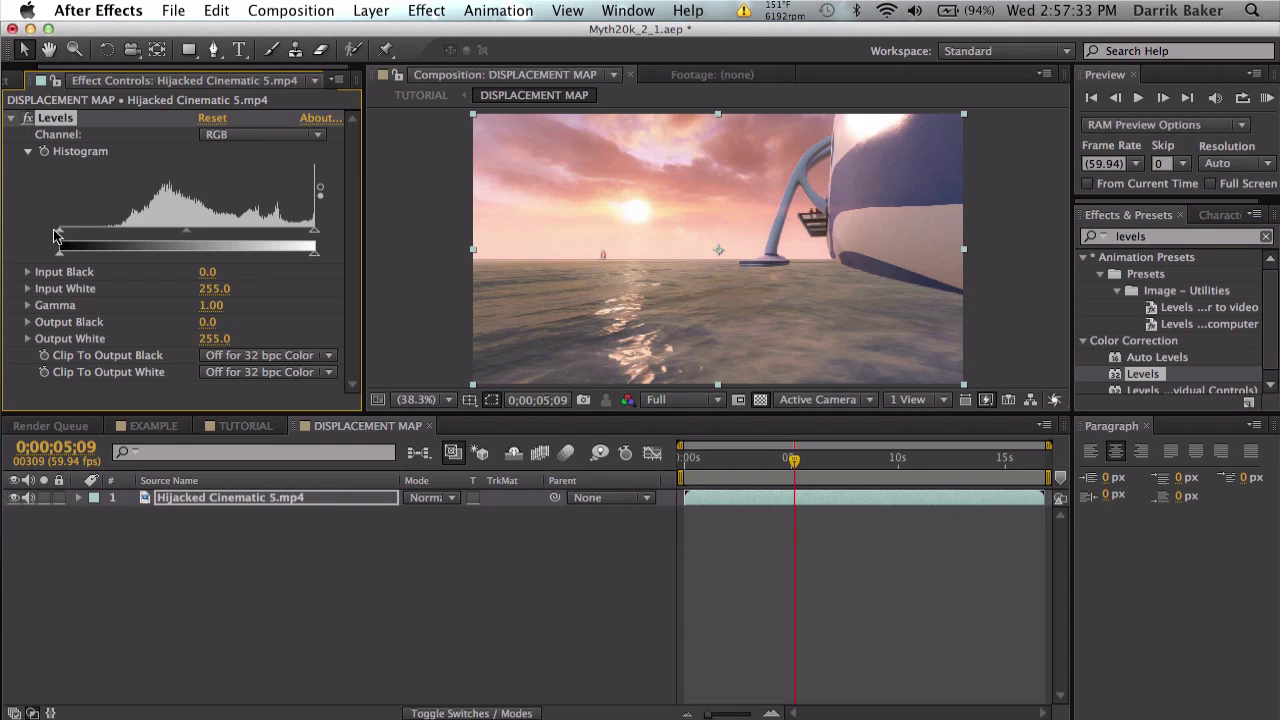
Step: Set Levels Input Black to 64 and Input White to 170, previewing the map
left_click_drag(60, 234, 124, 236)
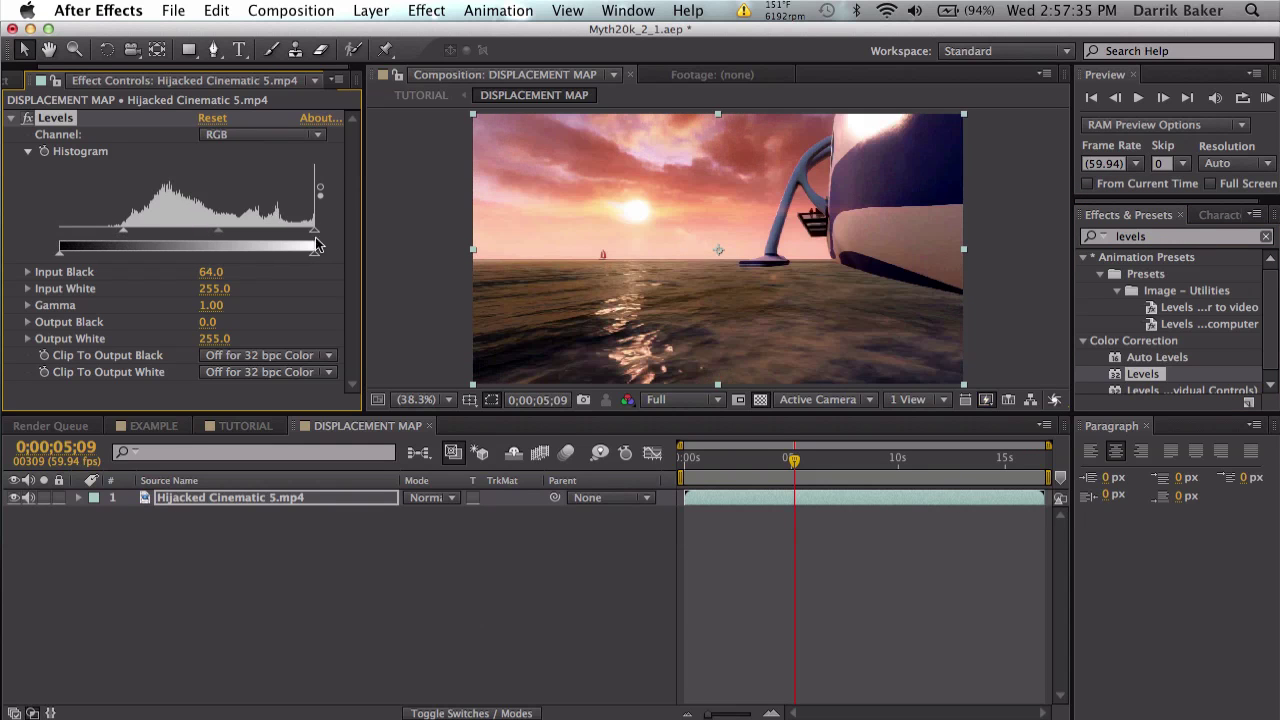
left_click_drag(312, 236, 245, 223)
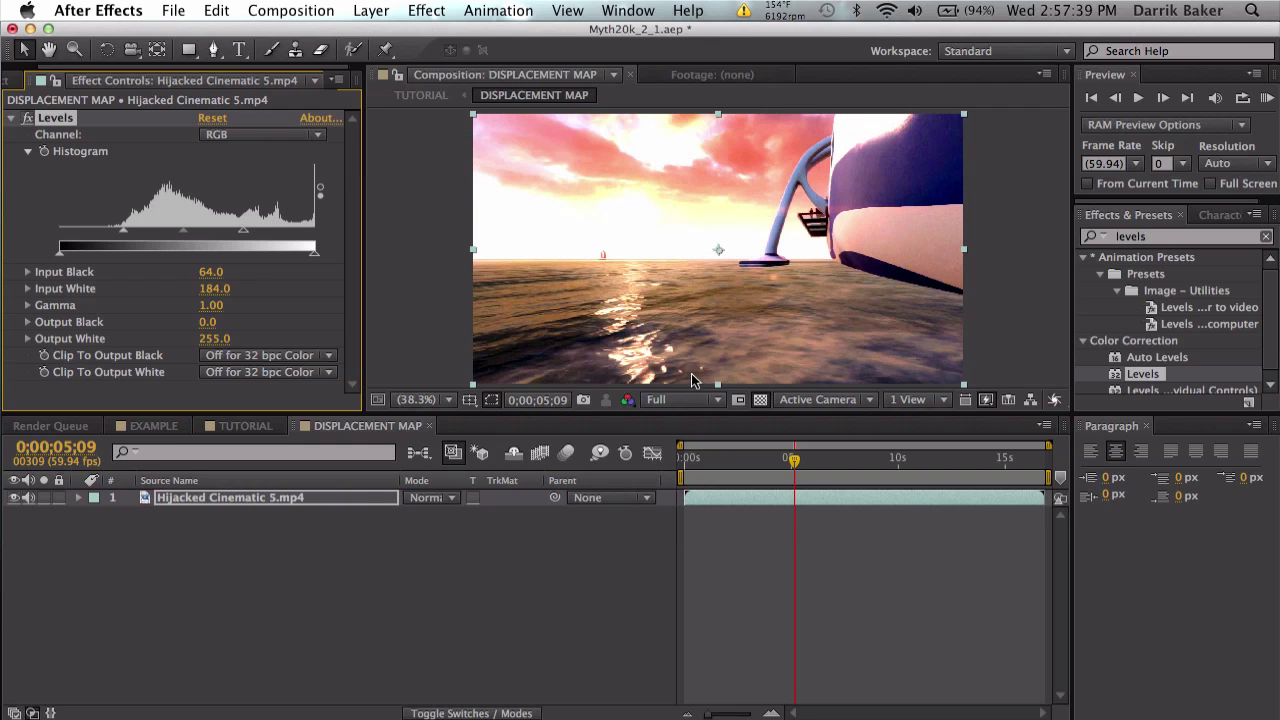
left_click(775, 461)
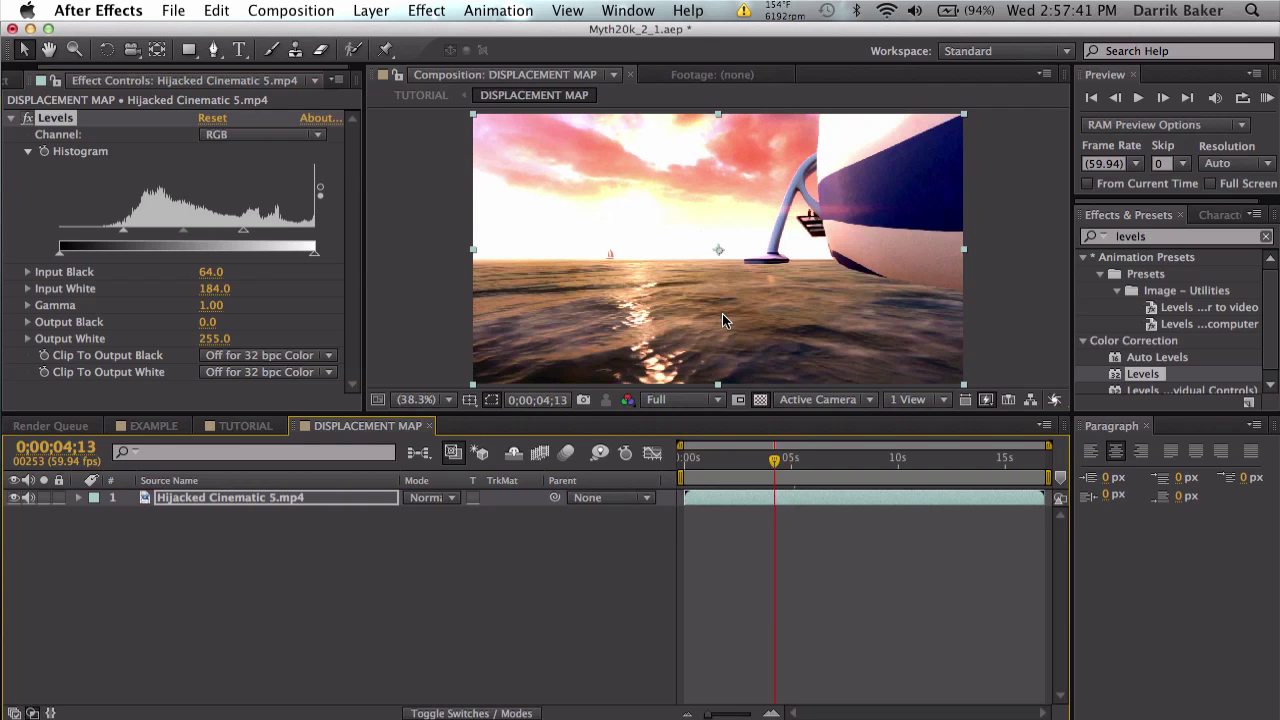
mouse_move(790, 461)
left_mouse_down()
mouse_move(817, 472)
mouse_move(777, 460)
mouse_move(808, 462)
left_mouse_up()
left_click_drag(247, 231, 229, 236)
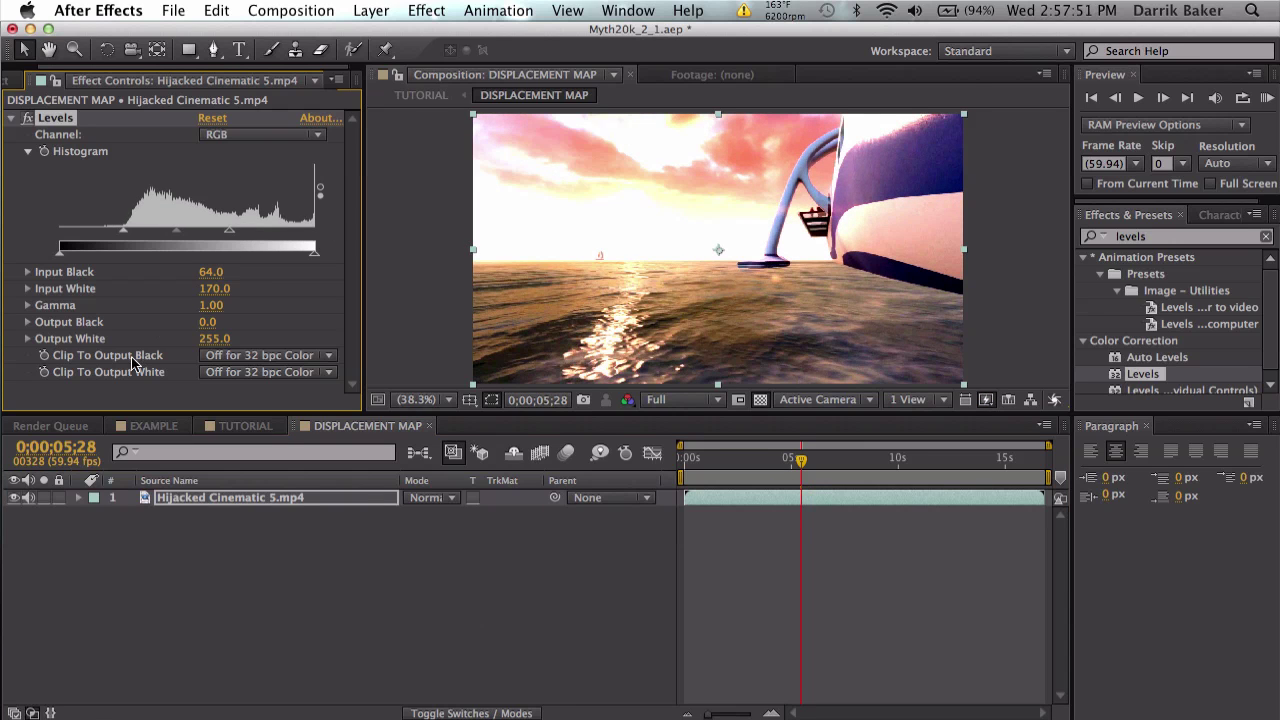
Step: Back in TUTORIAL, hide the DISPLACEMENT MAP layer and select Element ref
left_click(245, 426)
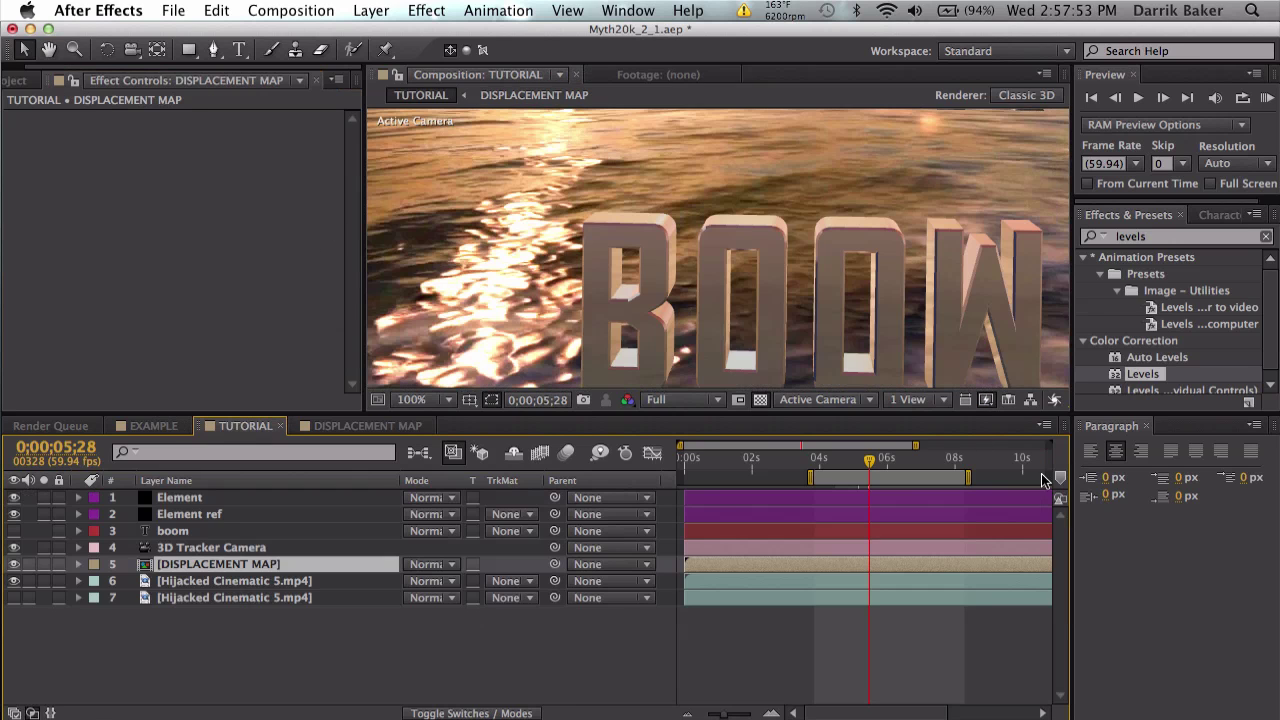
left_click(15, 566)
left_click_drag(760, 305, 731, 271)
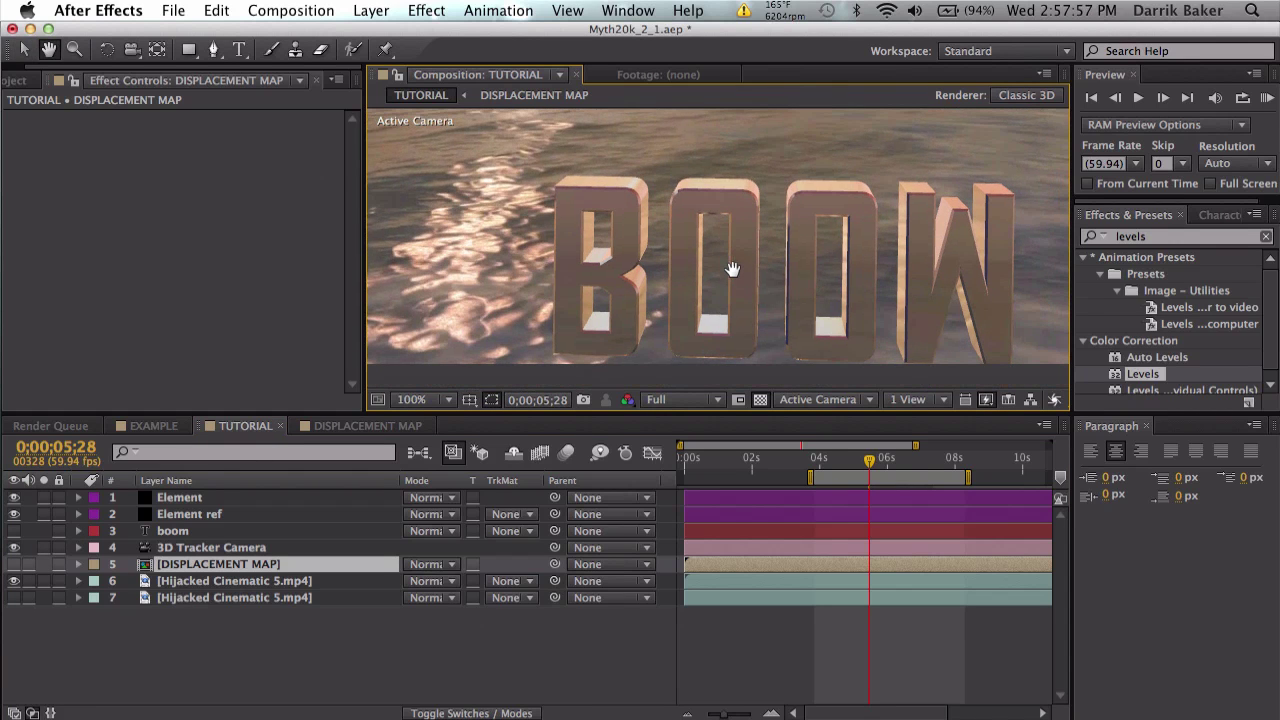
left_click(208, 513)
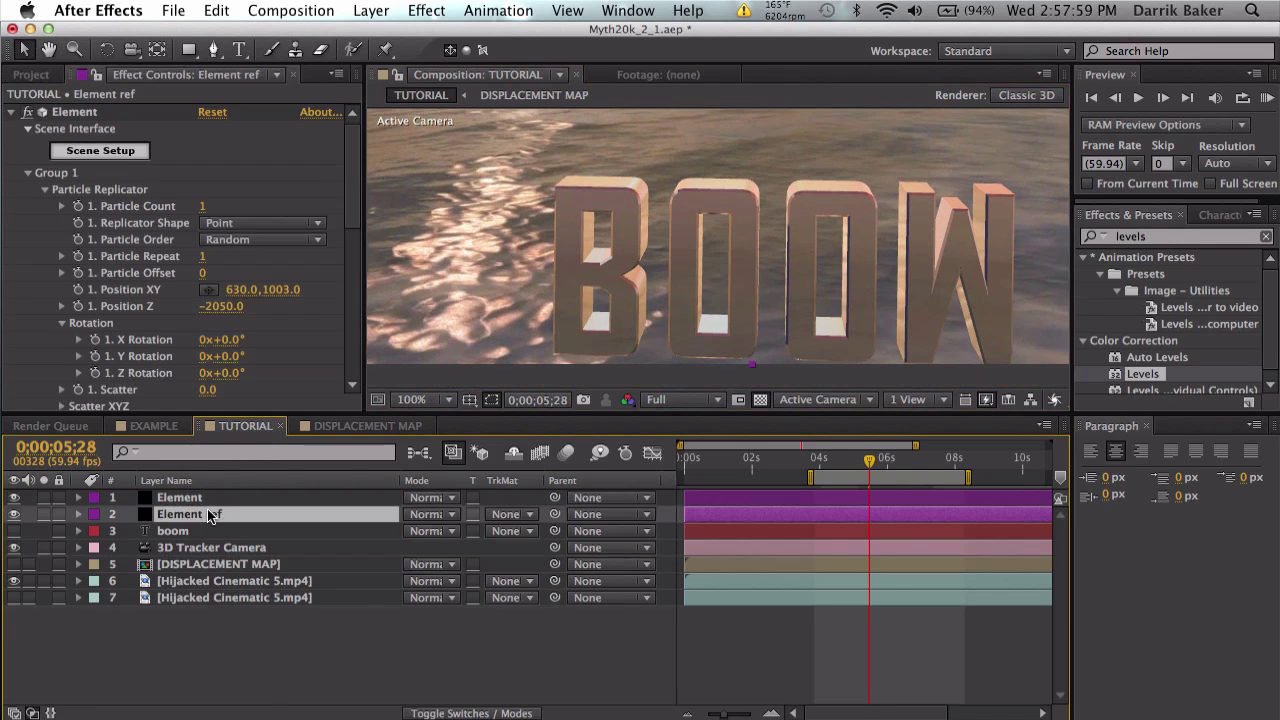
left_click(11, 112)
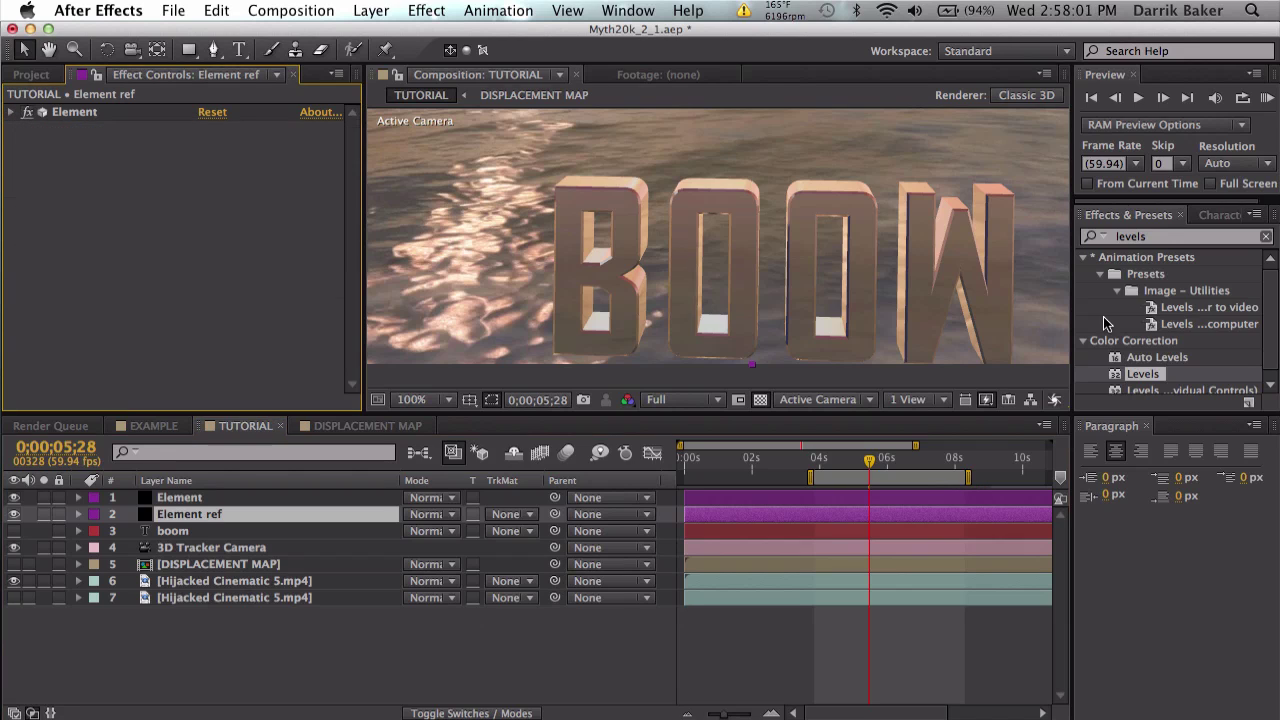
Step: Add Fast Blur to Element ref with Blurriness 5 and Repeat Edge Pixels on
left_click(1163, 236)
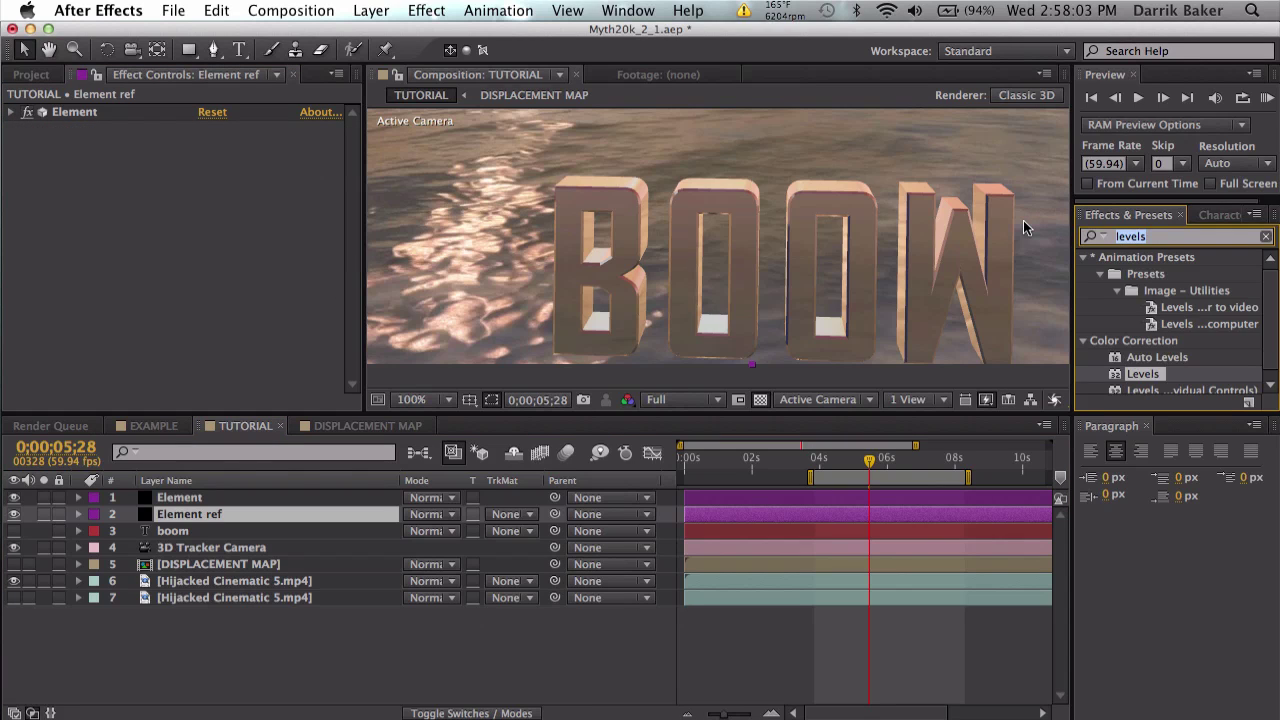
type("fast")
scroll(1163, 376, "down", 3)
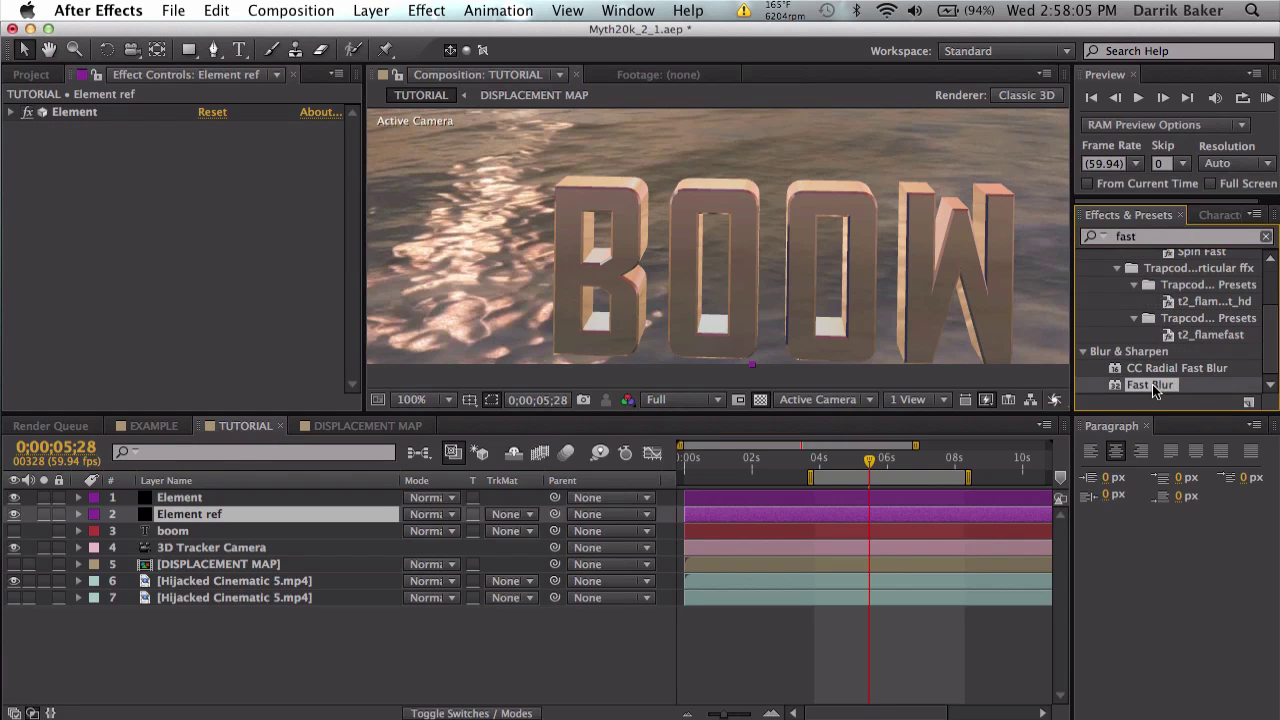
left_click_drag(1152, 384, 214, 175)
left_click(207, 146)
type("5")
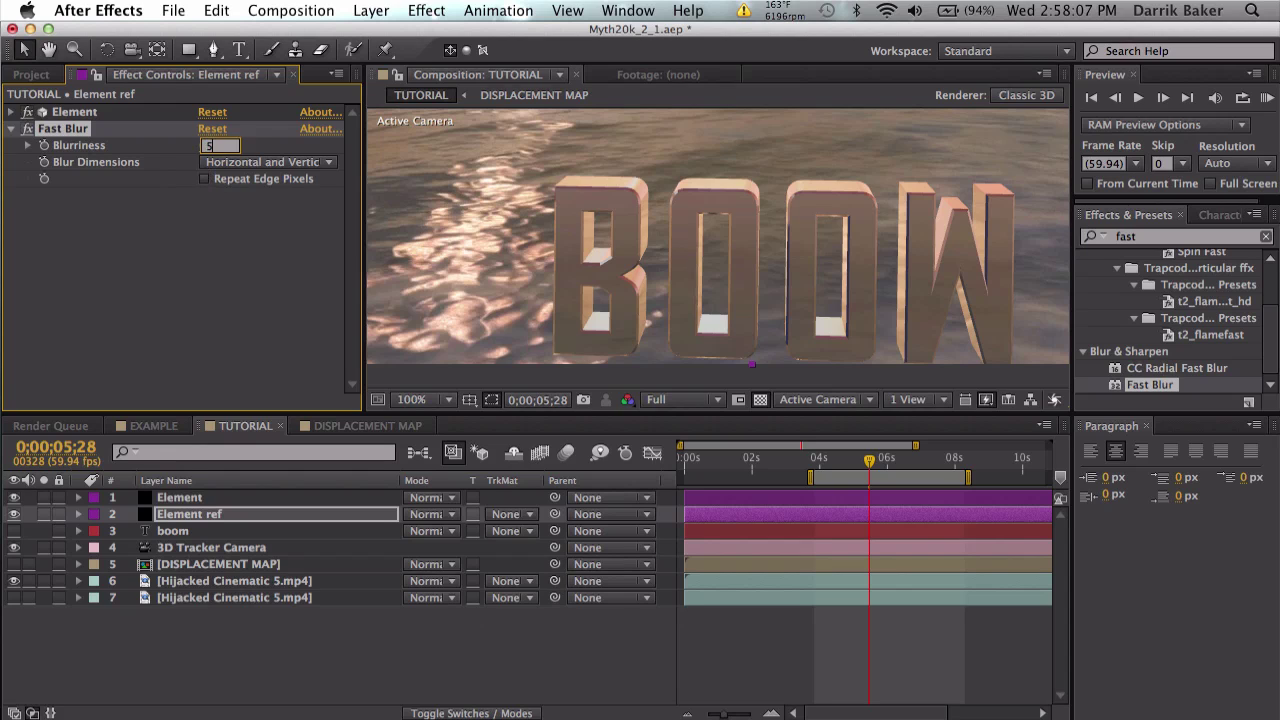
key("Return")
left_click(204, 179)
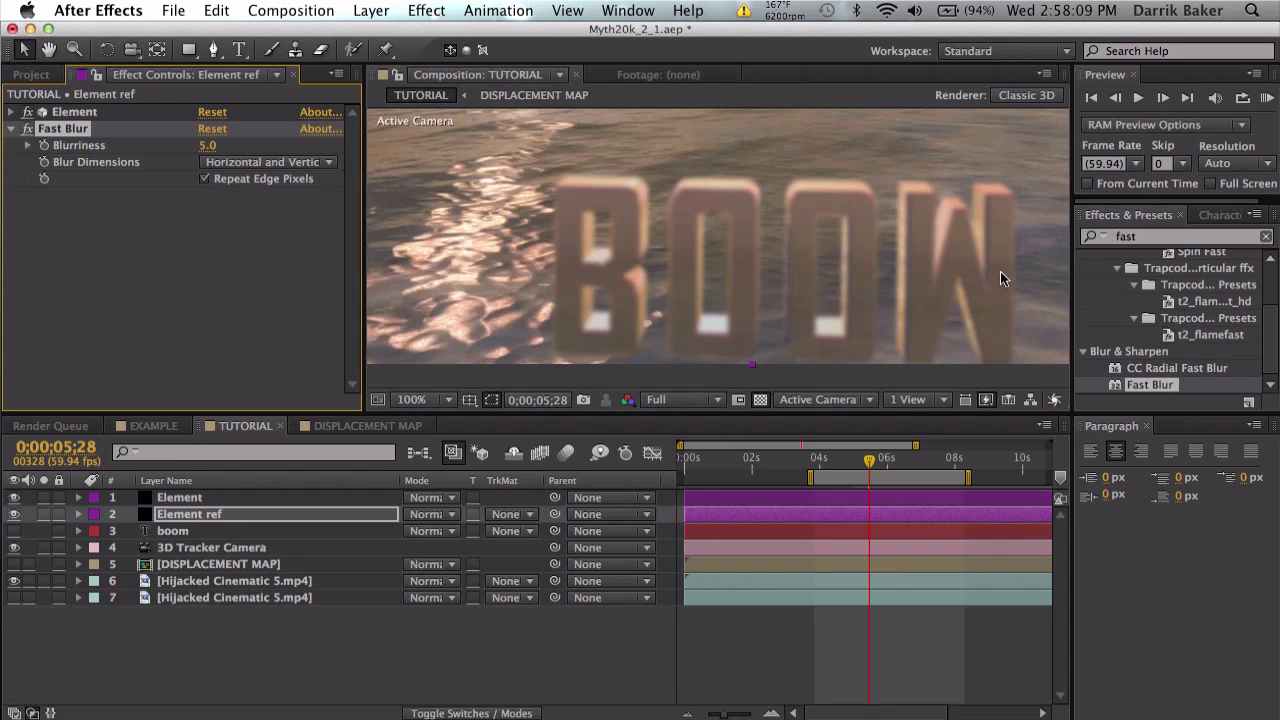
Step: Add Turbulent Displace to Element ref with Amount 20 and Size 10
left_click(1124, 237)
type("turb")
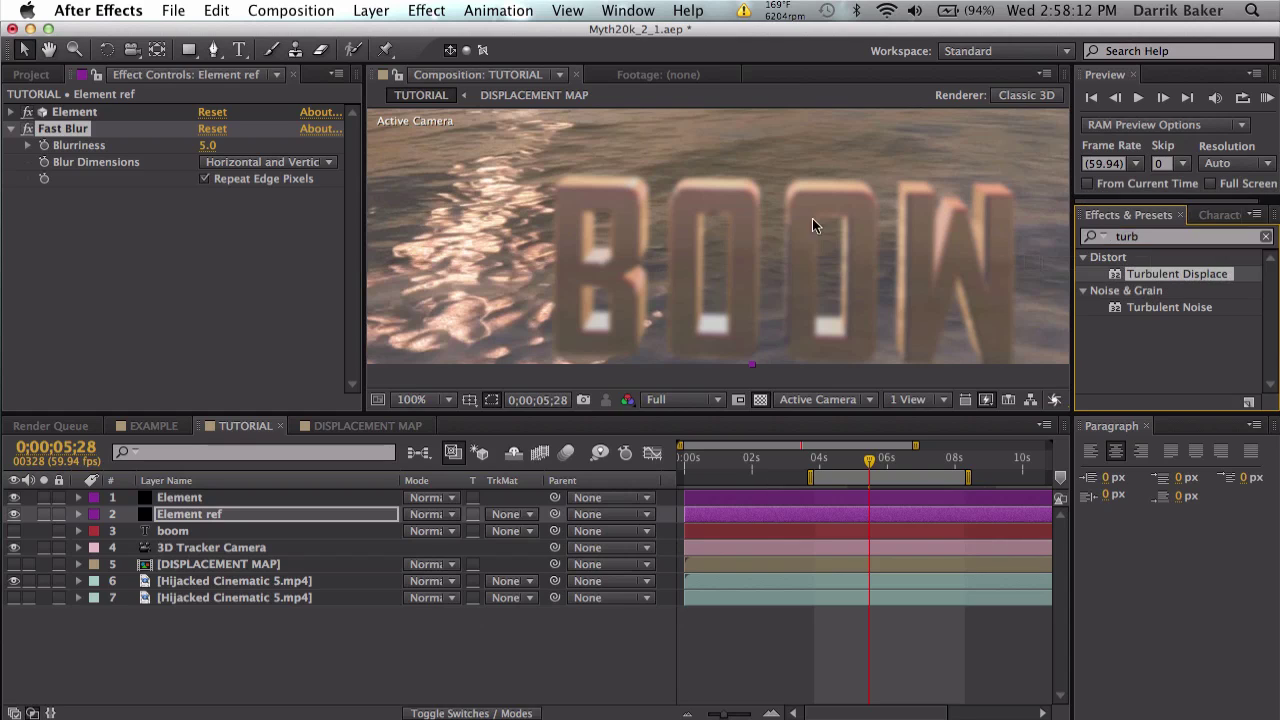
left_click_drag(812, 226, 267, 231)
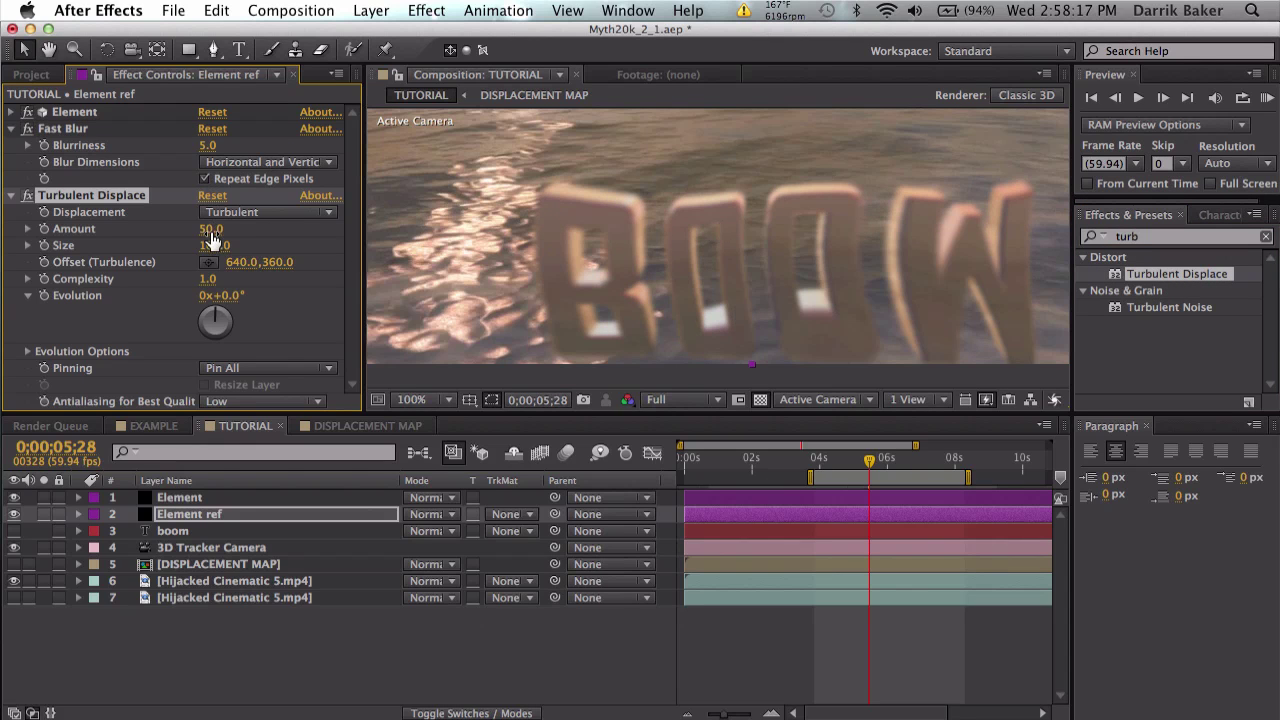
type("10")
key("Return")
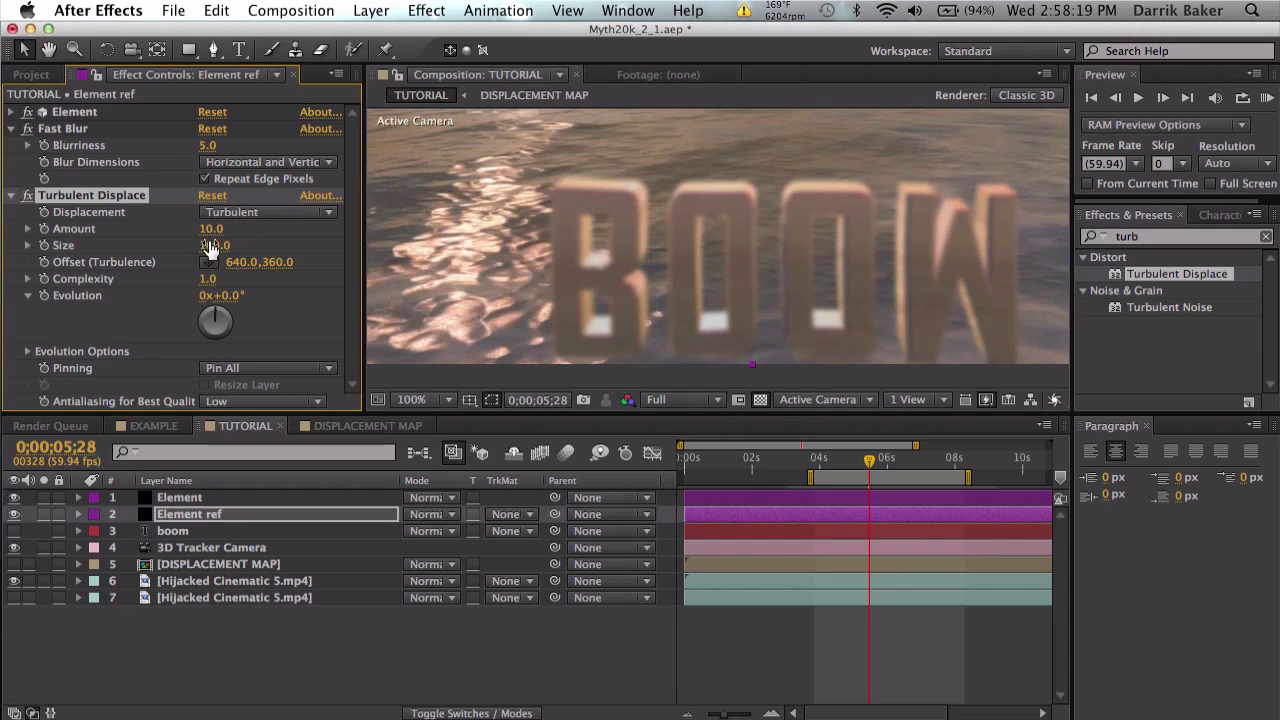
left_click(215, 246)
type("10")
key("Return")
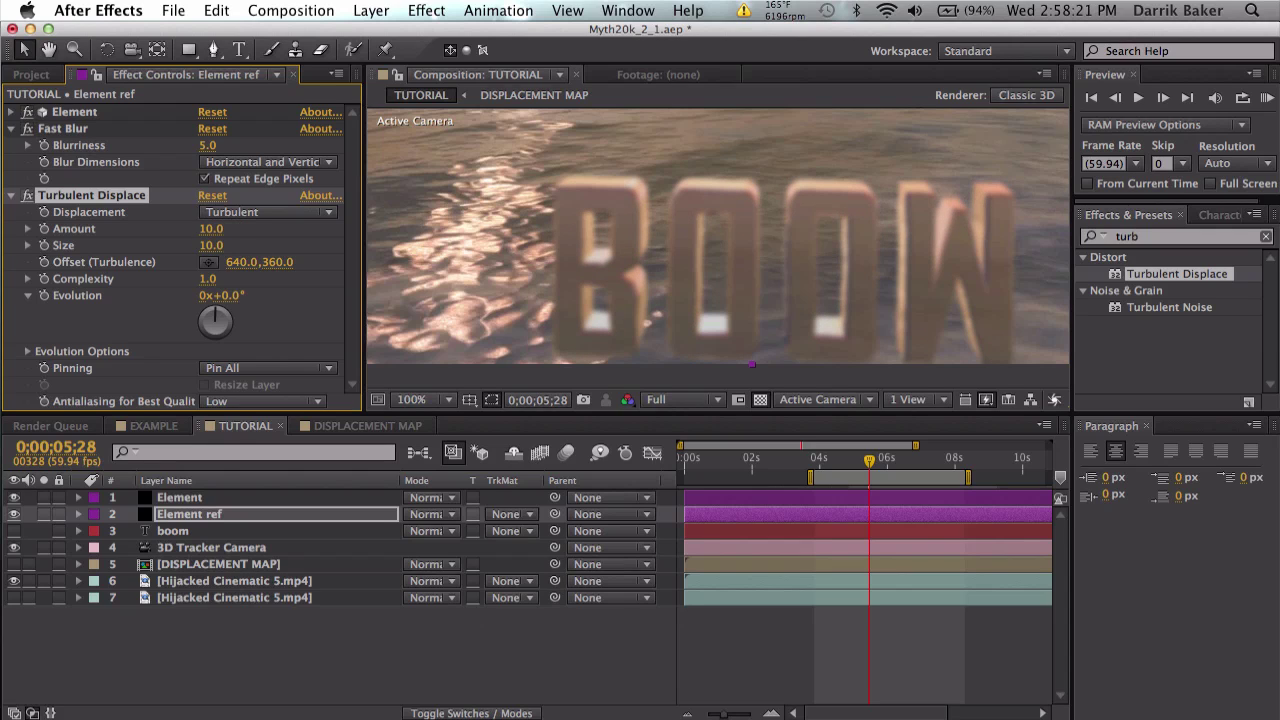
left_click(211, 229)
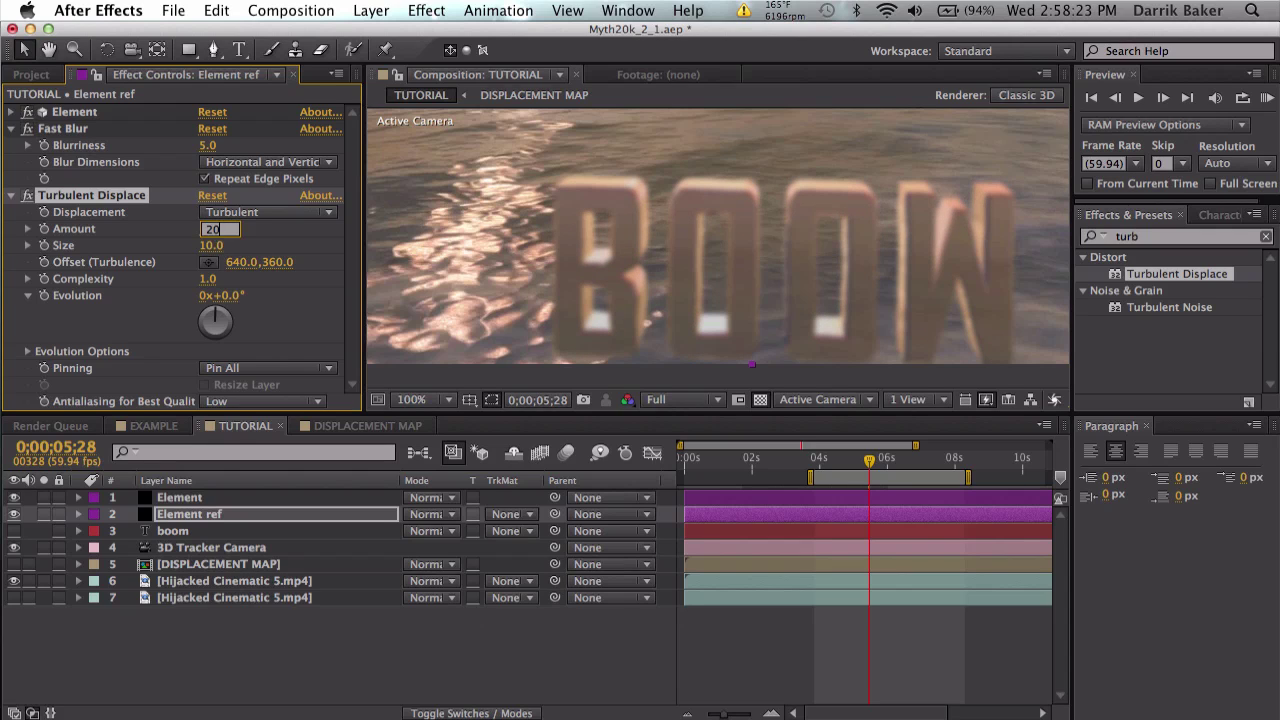
type("20")
key("Return")
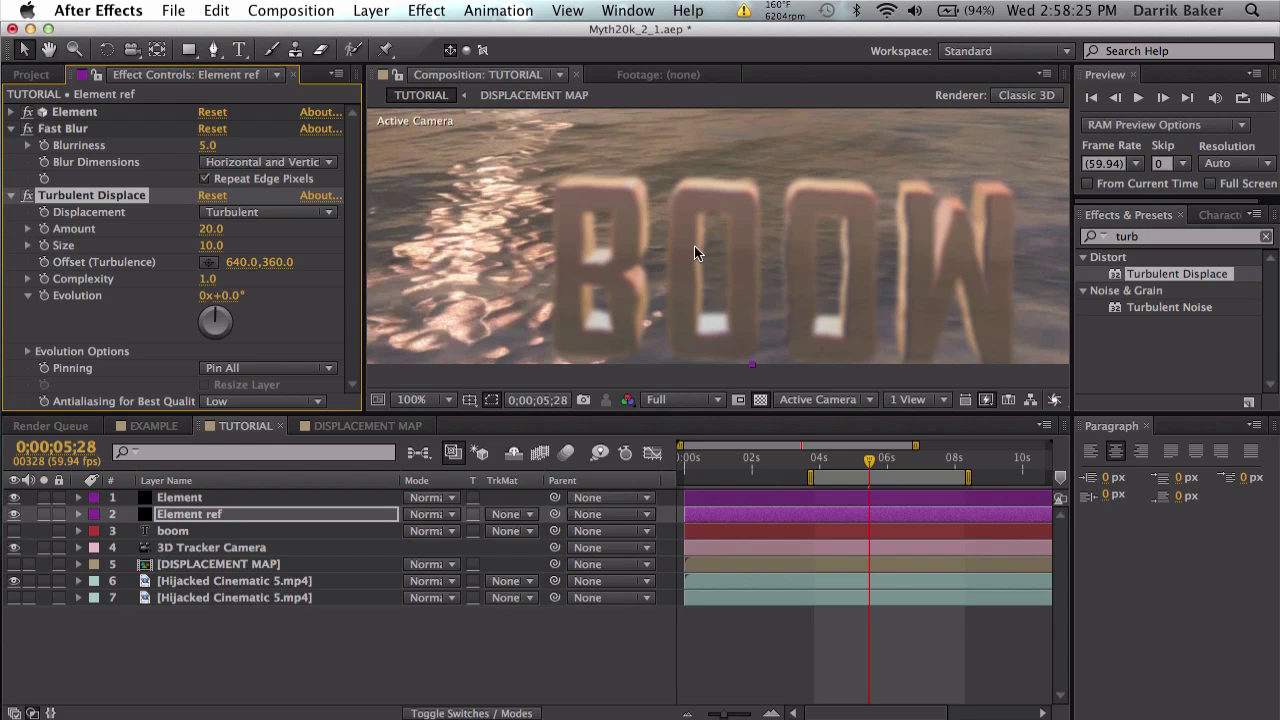
mouse_move(908, 304)
left_mouse_down()
mouse_move(710, 170)
mouse_move(914, 306)
left_mouse_up()
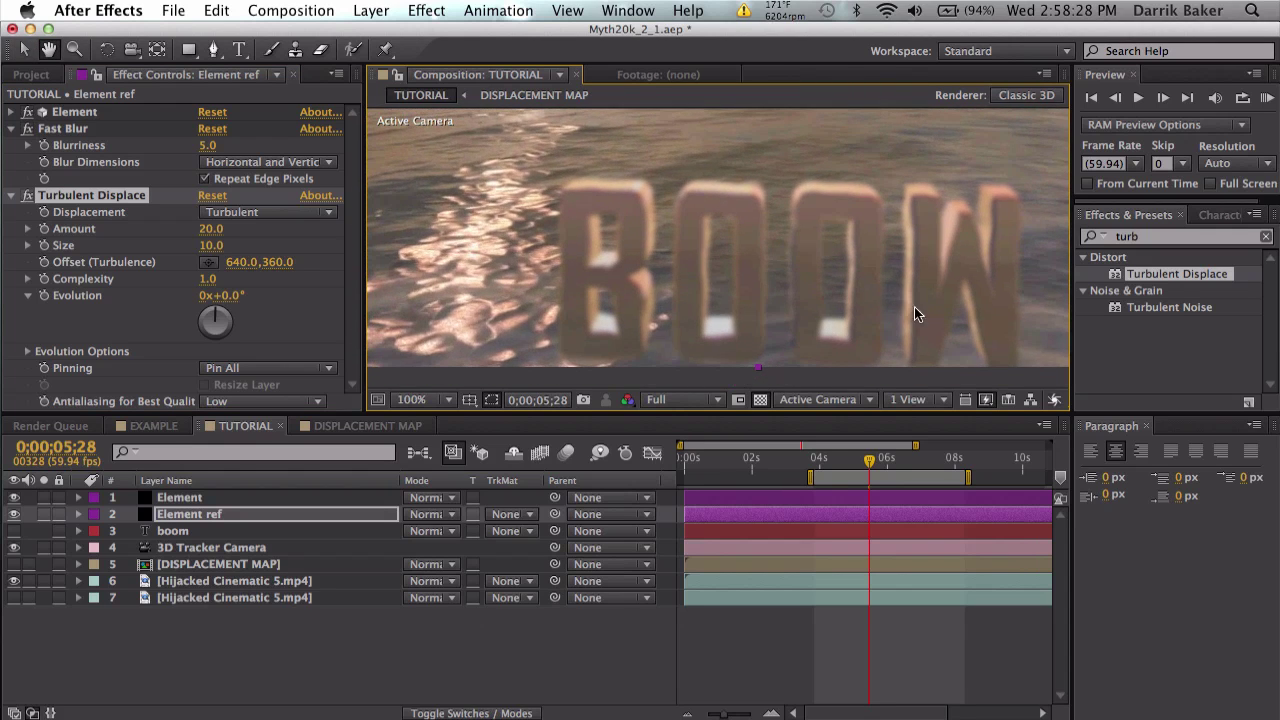
Step: Add Displacement Map to Element ref using the DISPLACEMENT MAP layer's luminance for both directions
left_click(11, 128)
left_click(11, 145)
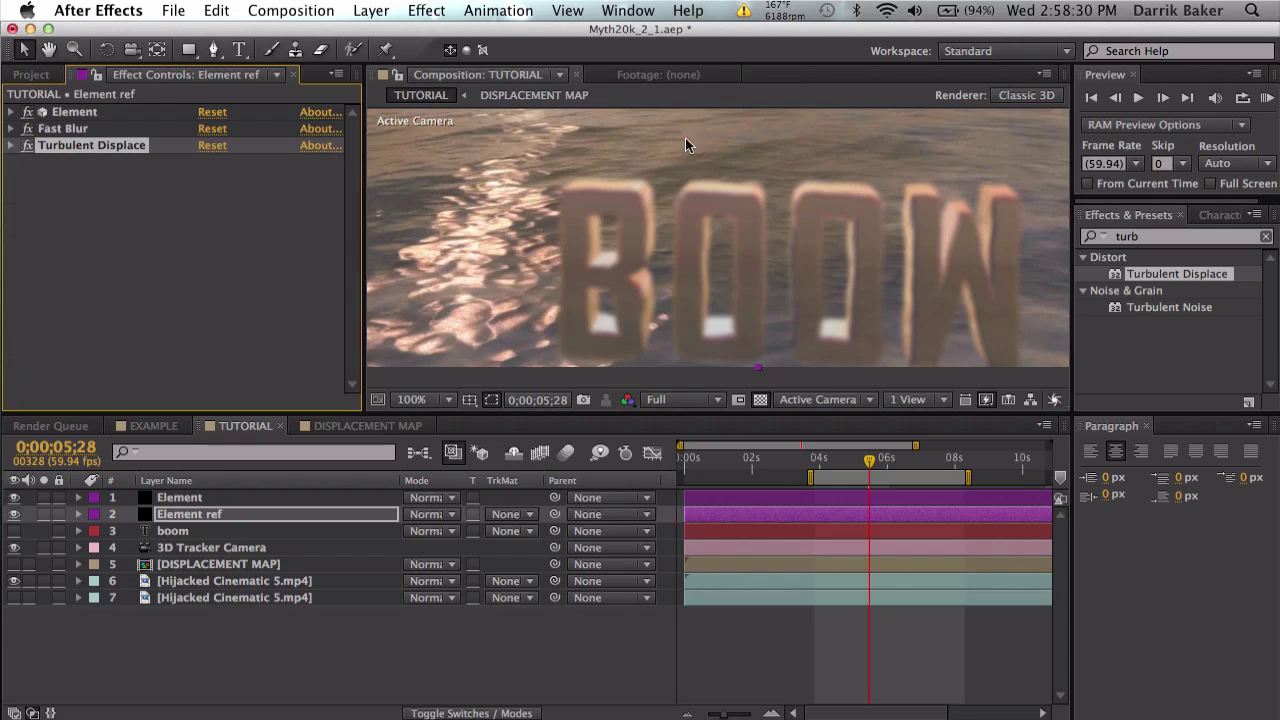
left_click(1150, 236)
type("displace")
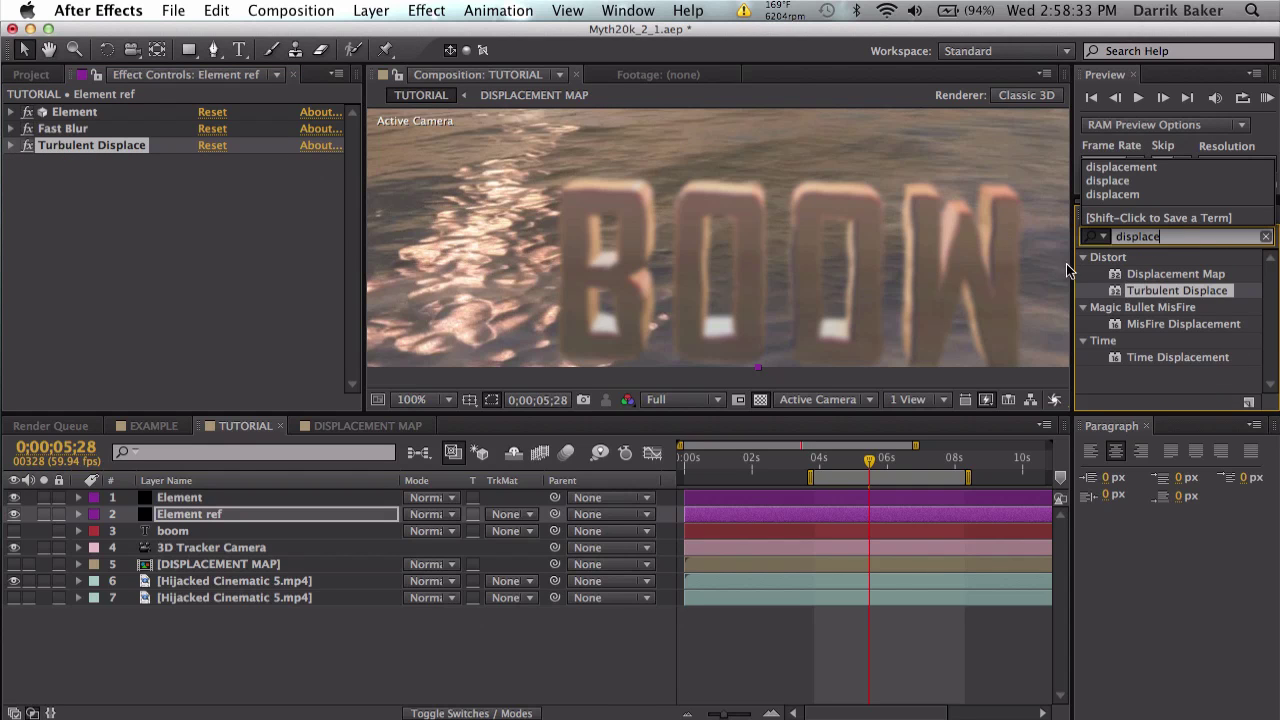
left_click_drag(1150, 274, 230, 262)
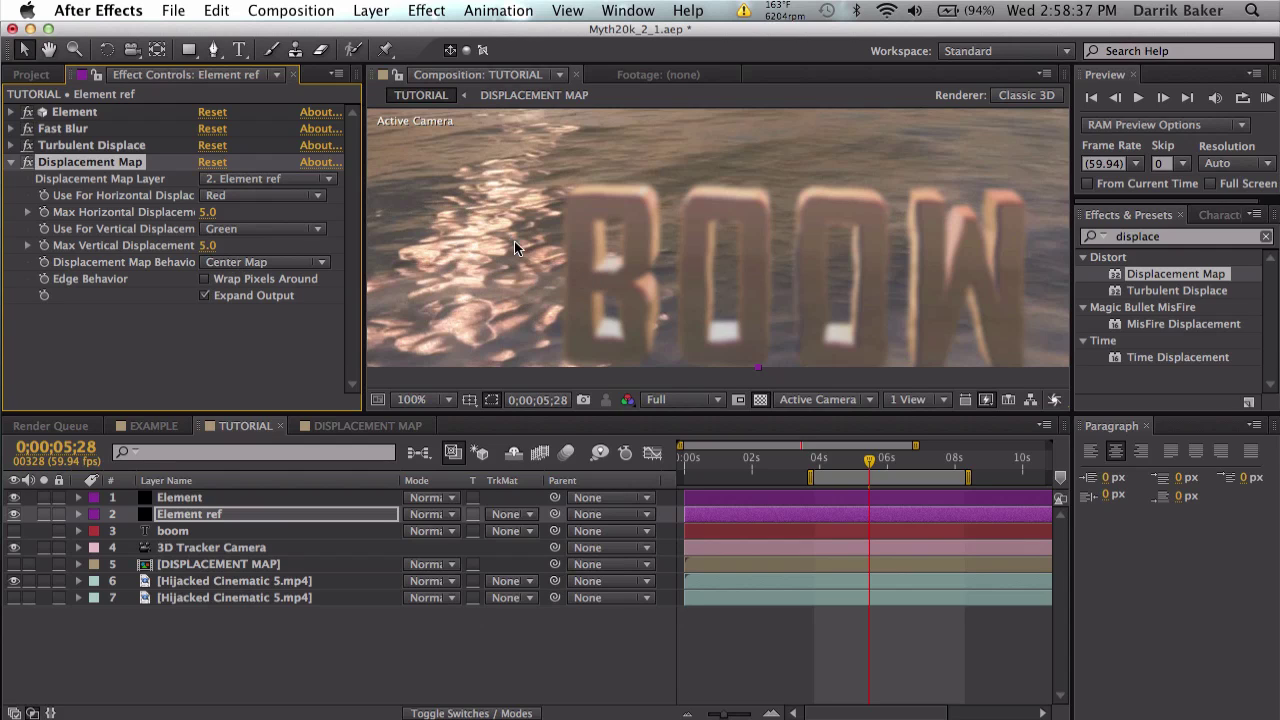
left_click(279, 183)
left_click(285, 288)
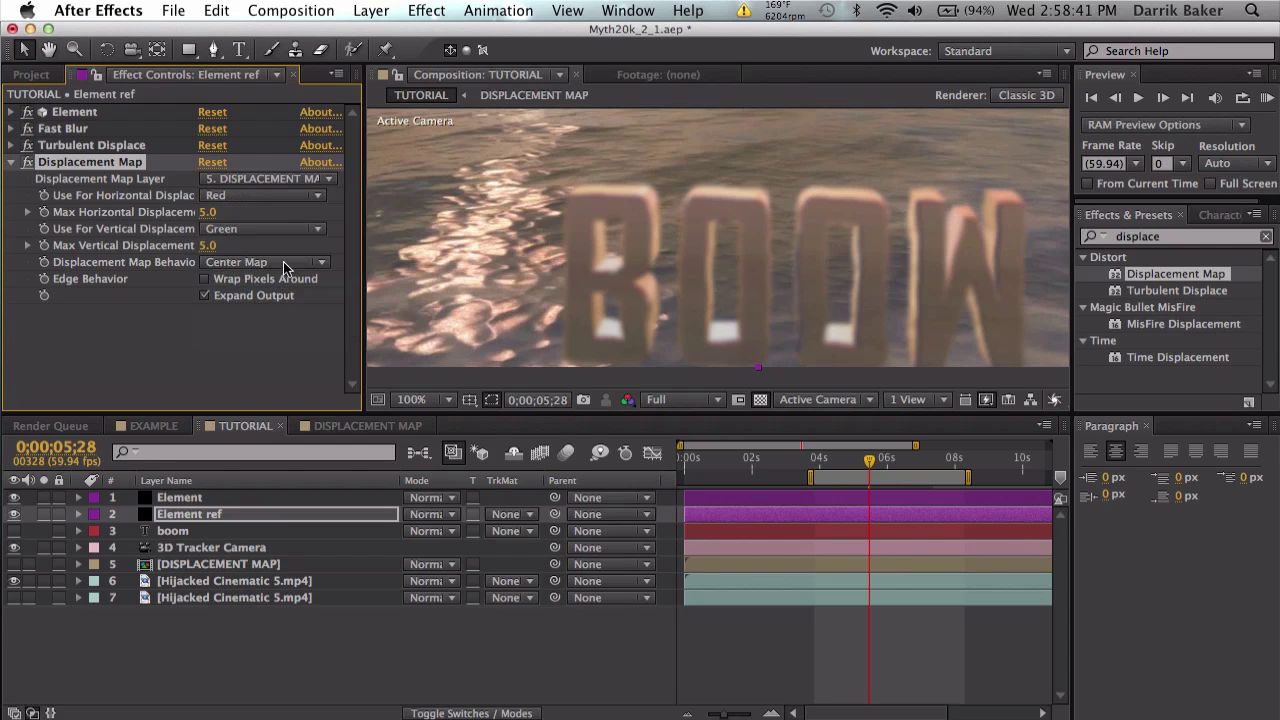
left_click(273, 194)
left_click(262, 290)
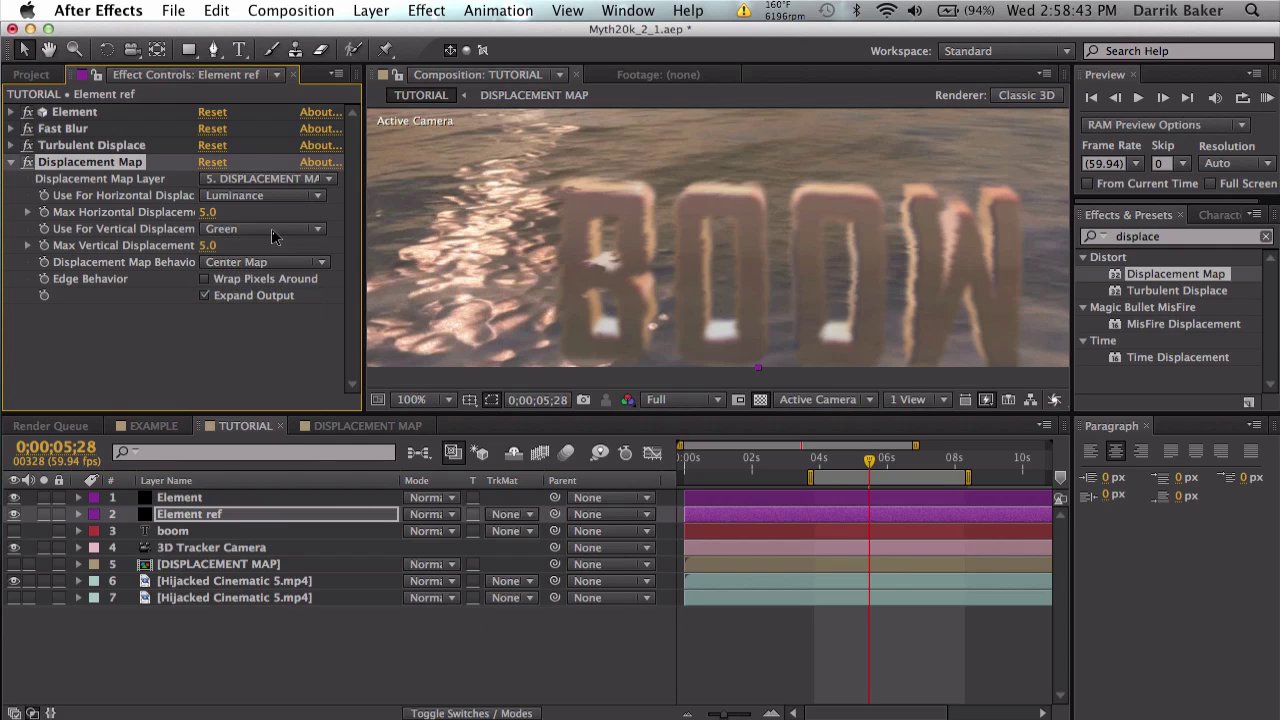
left_click(273, 235)
left_click(270, 327)
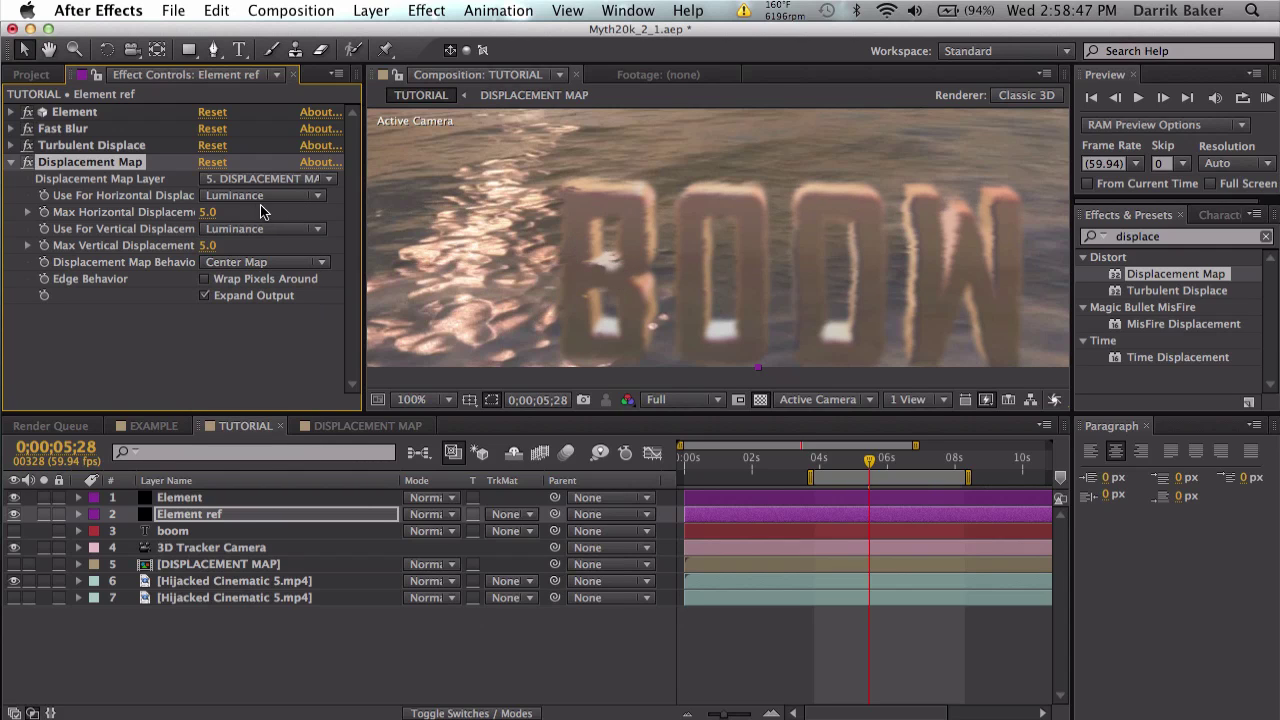
Step: Set Max Horizontal and Max Vertical Displacement both to 25
mouse_move(213, 216)
left_mouse_down()
mouse_move(250, 213)
mouse_move(158, 211)
mouse_move(264, 217)
mouse_move(225, 222)
left_mouse_up()
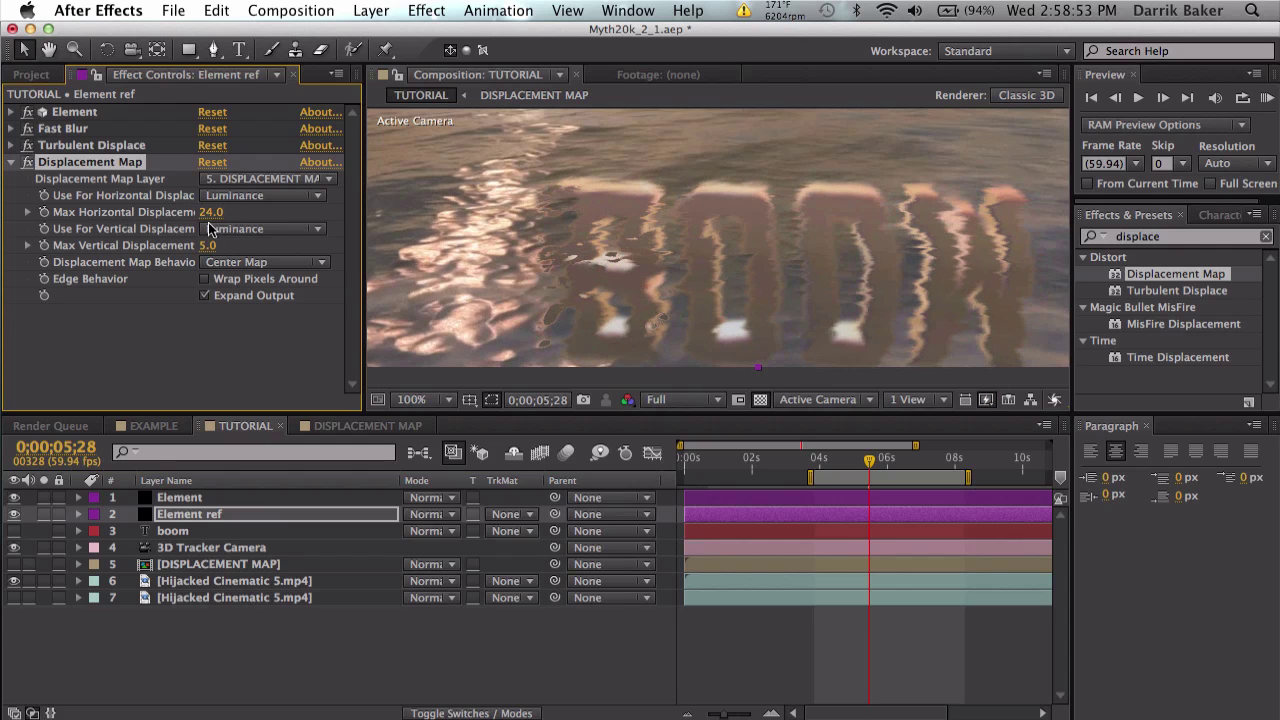
left_click(214, 213)
type("25")
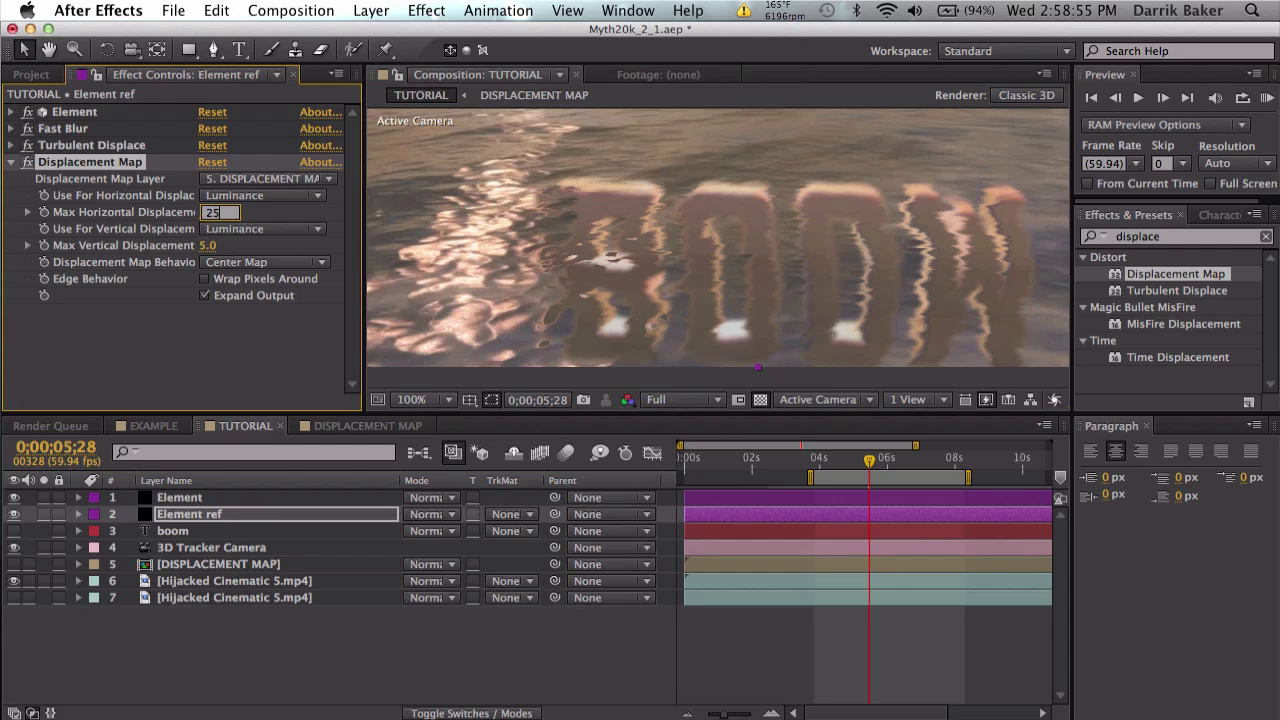
key("Tab")
type("25")
key("Return")
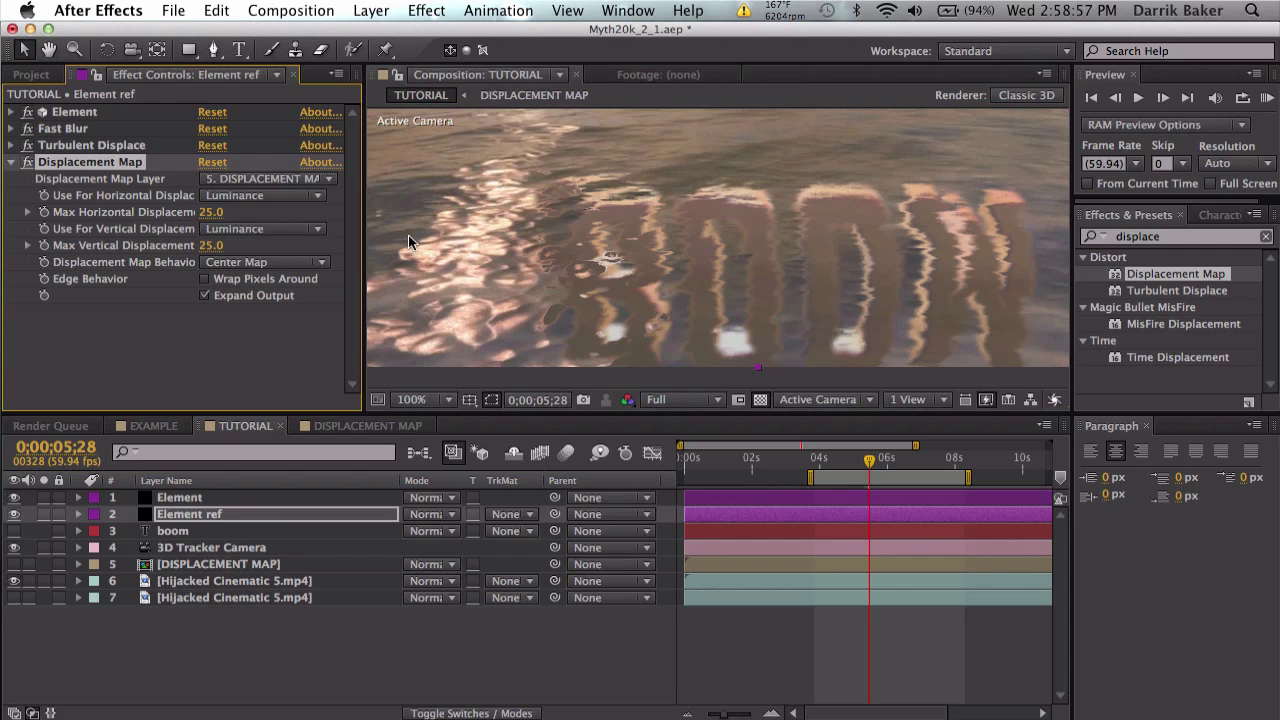
Step: Lower Max Horizontal Displacement to 15 and compare the reflection with the text
key("h")
left_click_drag(725, 314, 672, 330)
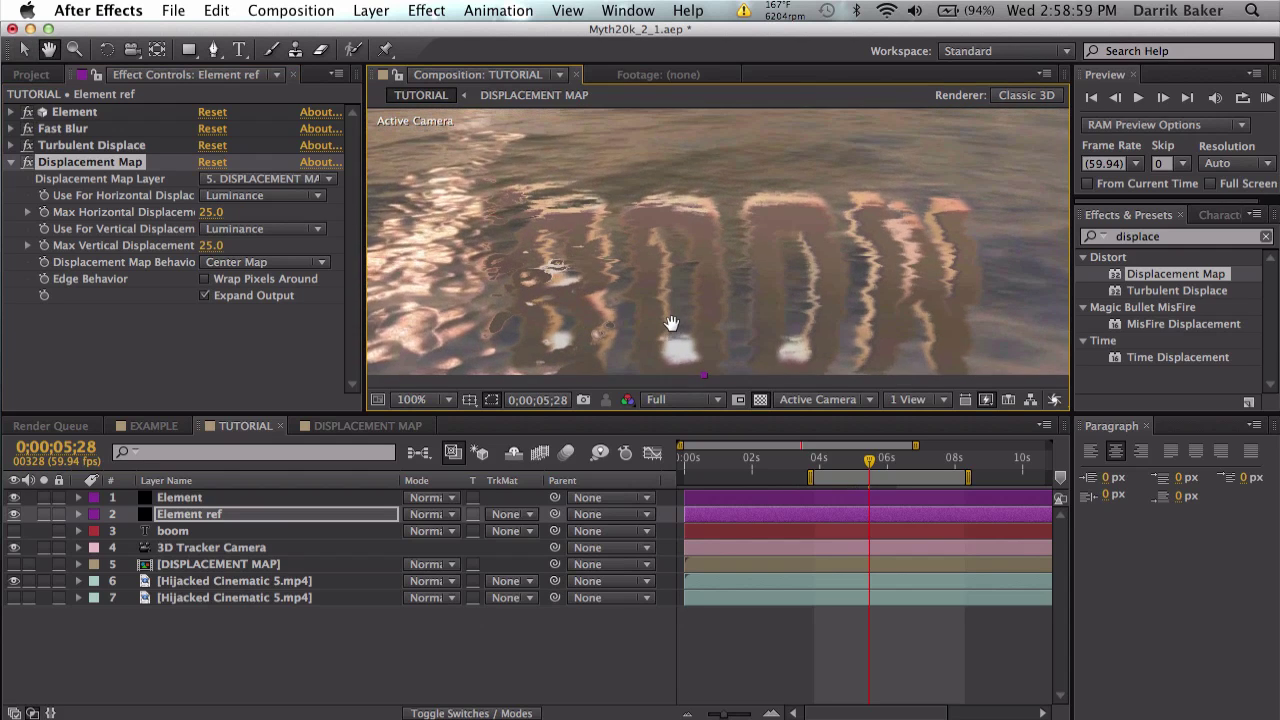
key("v")
left_click(207, 211)
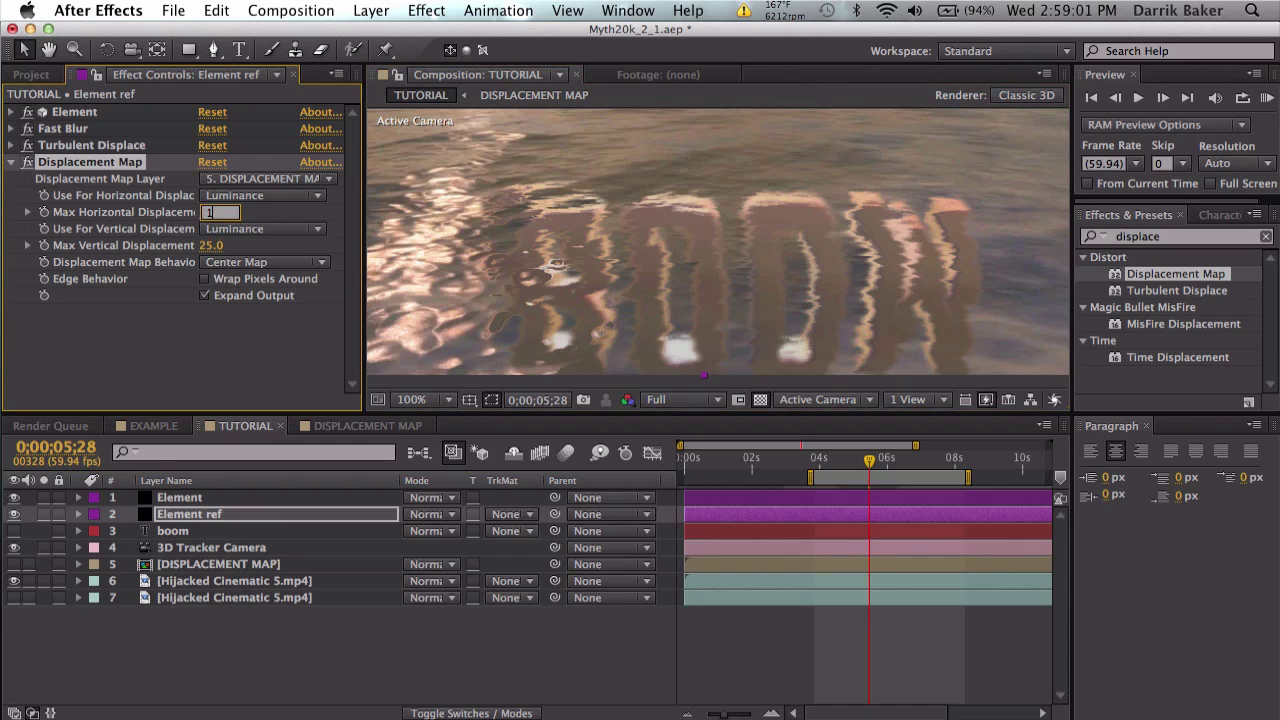
type("15")
key("Return")
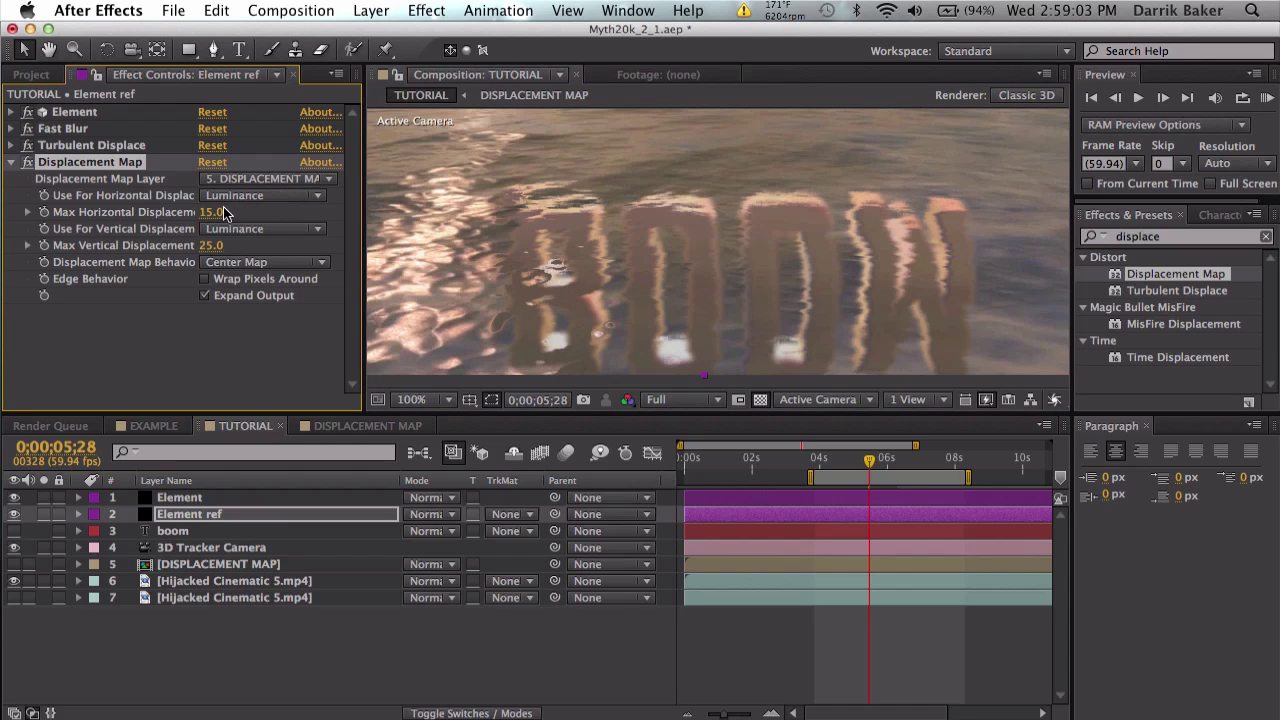
key("h")
left_click_drag(586, 274, 601, 309)
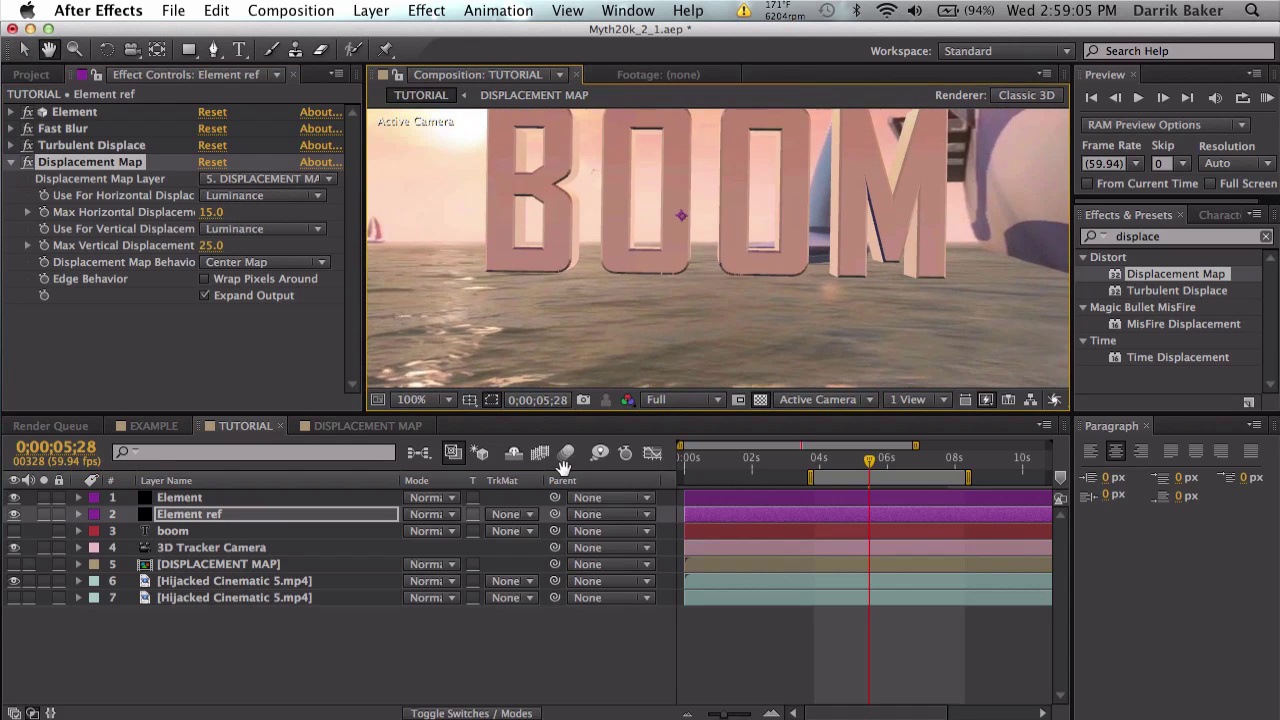
Step: Fit the composition in the viewer and move the time to 0;00;04;39
key("v")
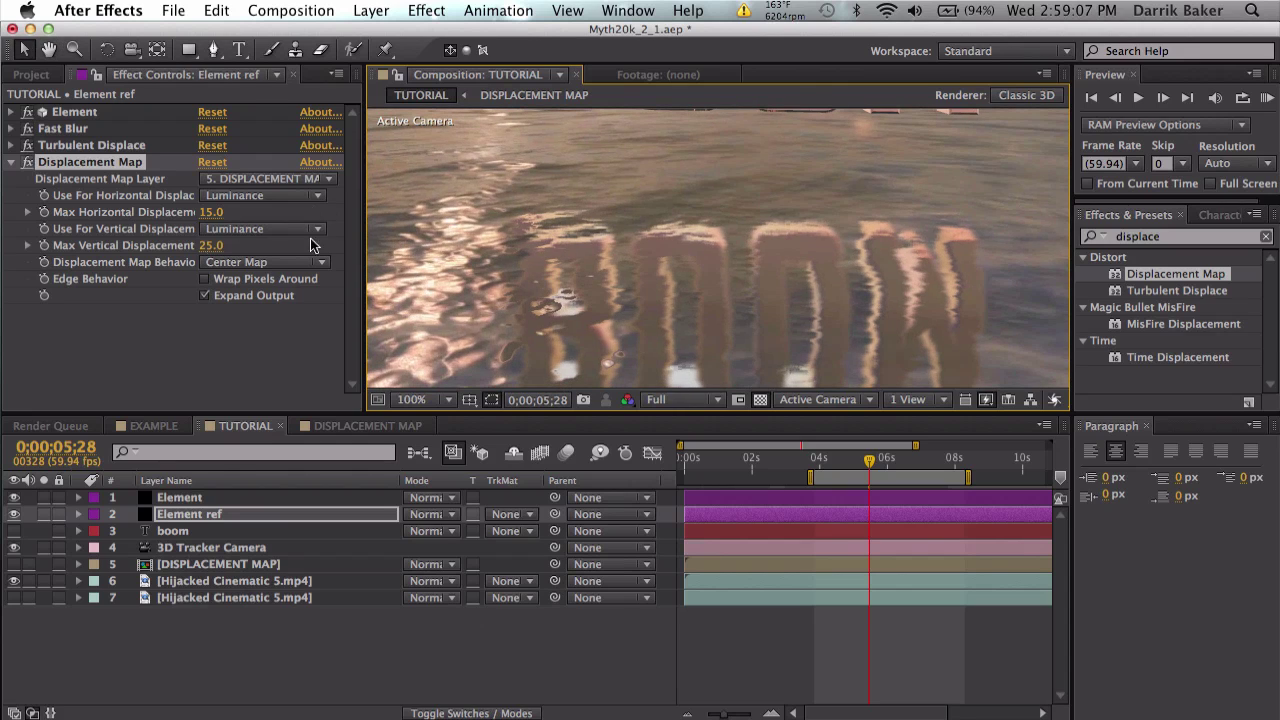
left_click(428, 401)
left_click(432, 410)
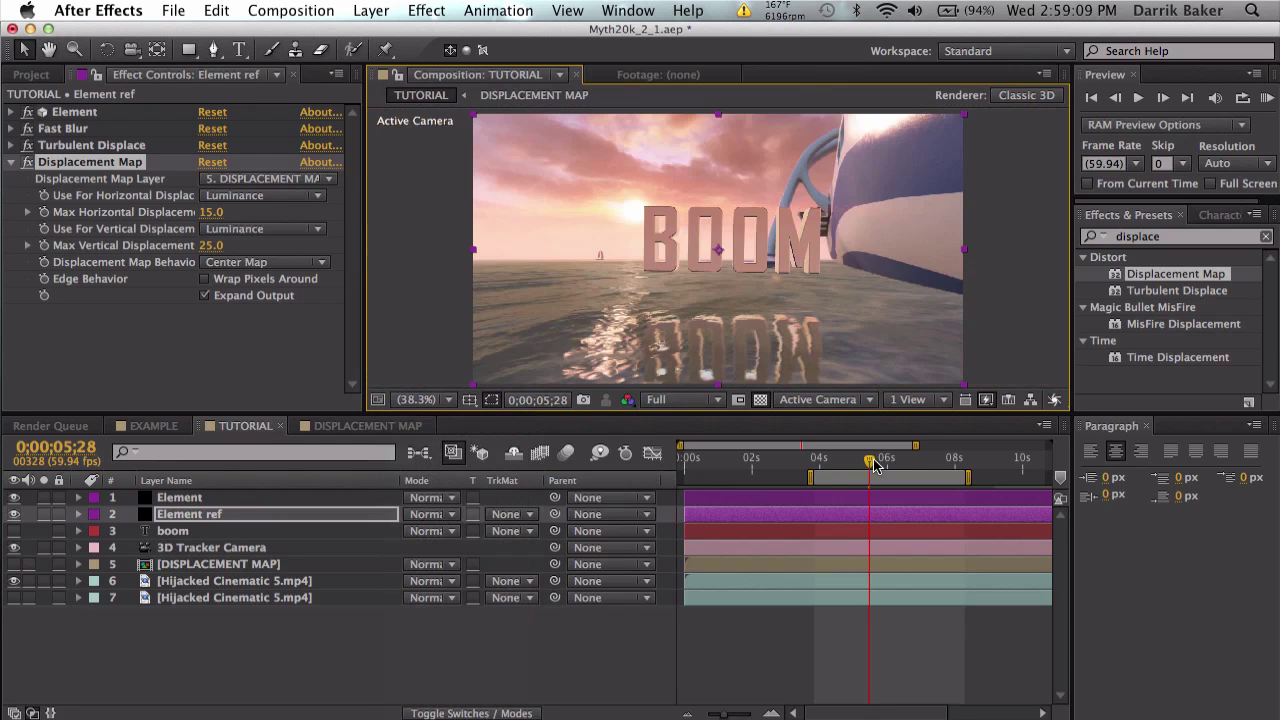
left_click_drag(869, 460, 883, 460)
left_click(841, 463)
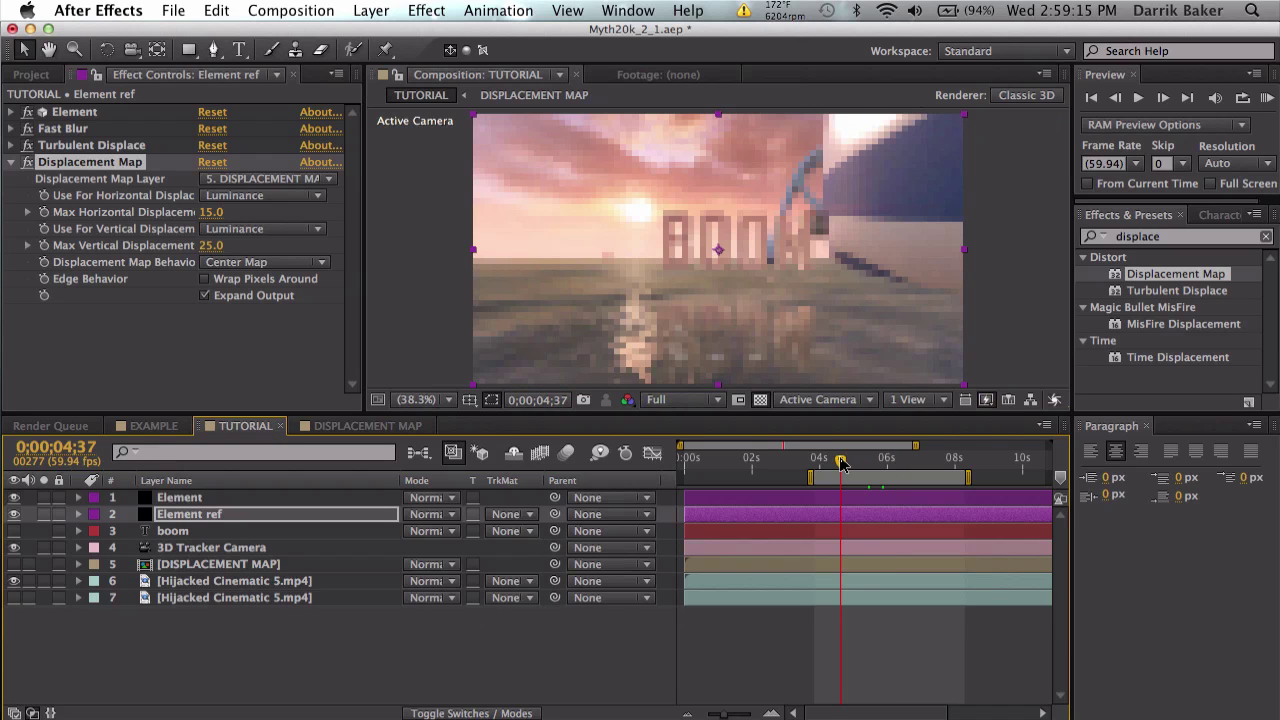
left_click_drag(841, 463, 843, 463)
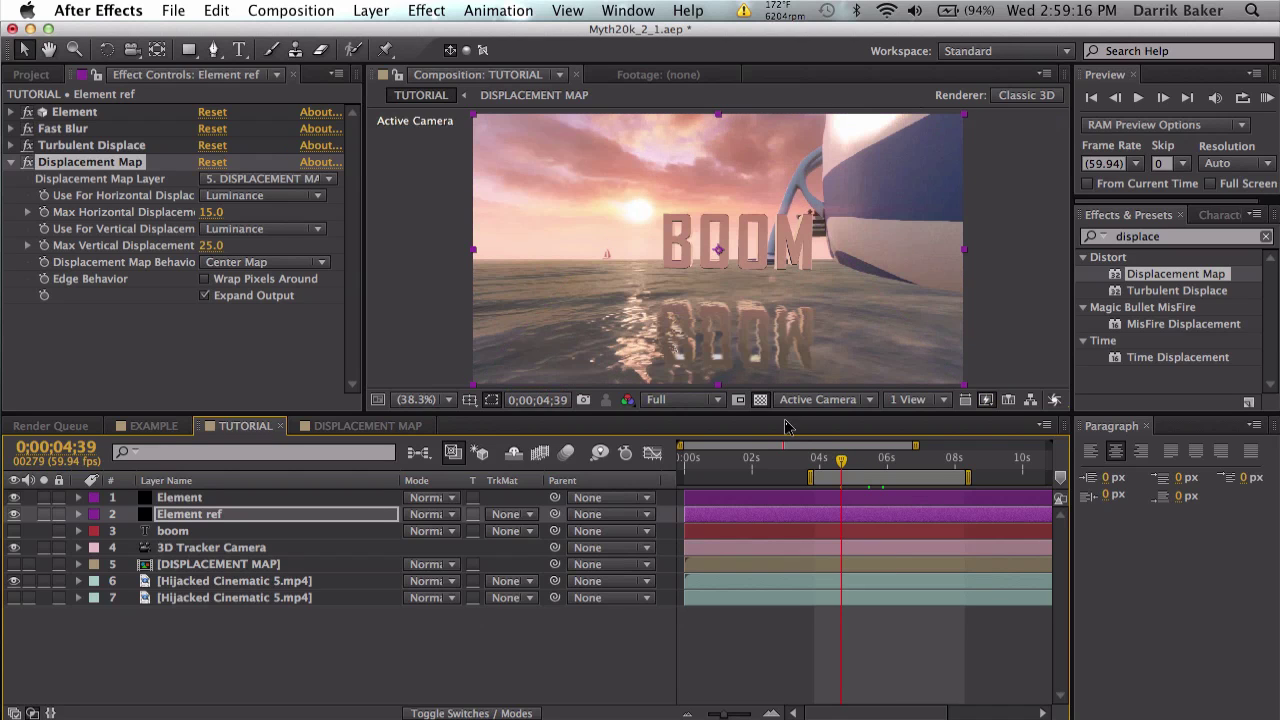
Step: Inspect the rippled reflection at 100% magnification, then fit the whole frame again
left_click(440, 400)
left_click(429, 592)
key("h")
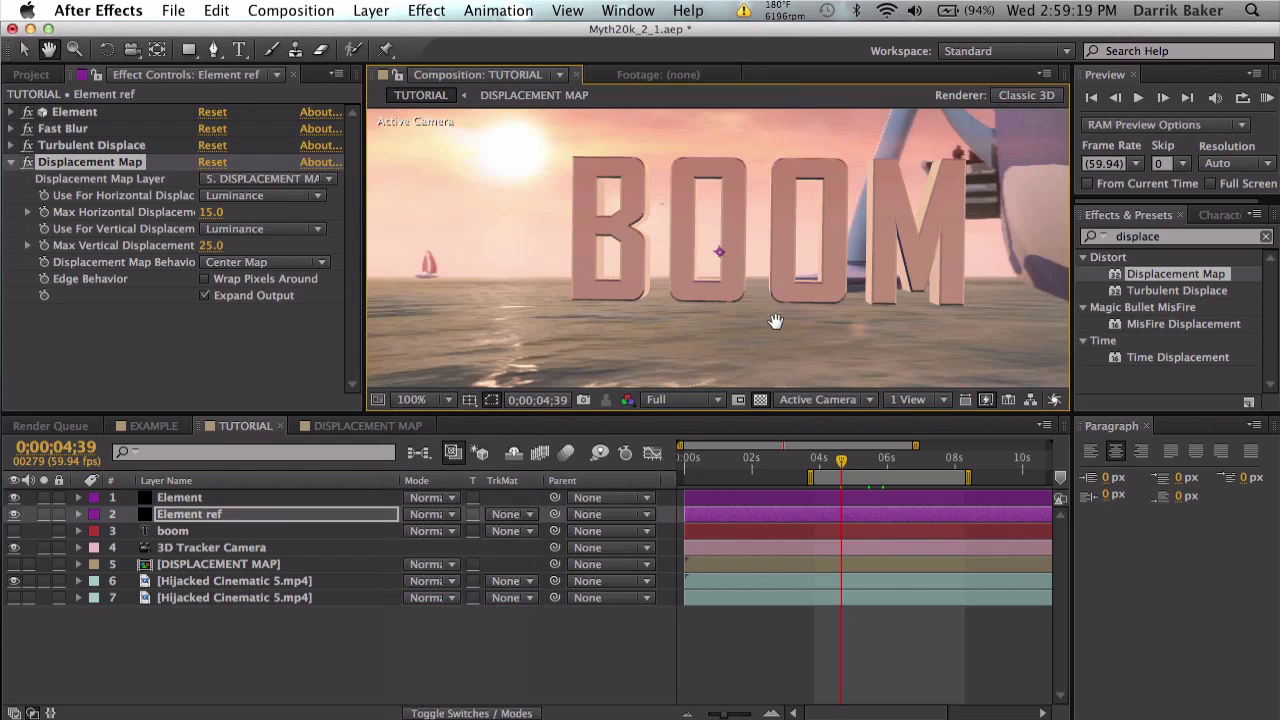
left_click_drag(771, 320, 717, 131)
key("v")
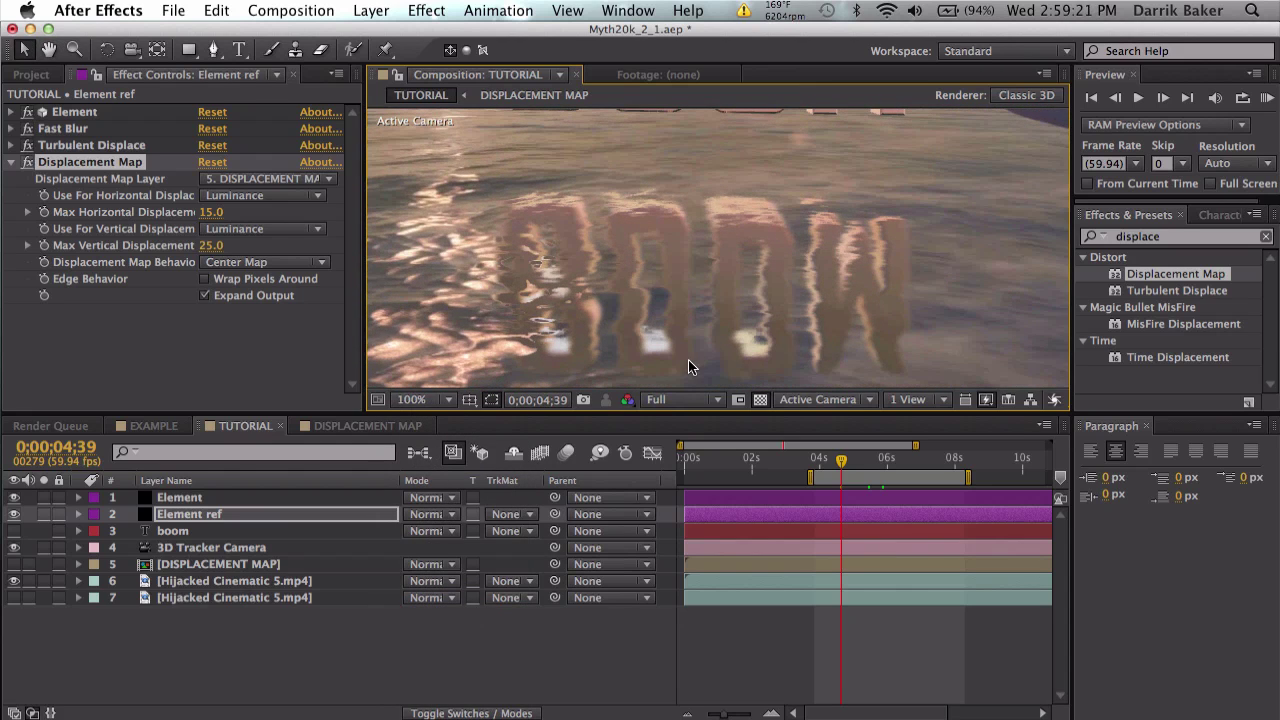
left_click(446, 398)
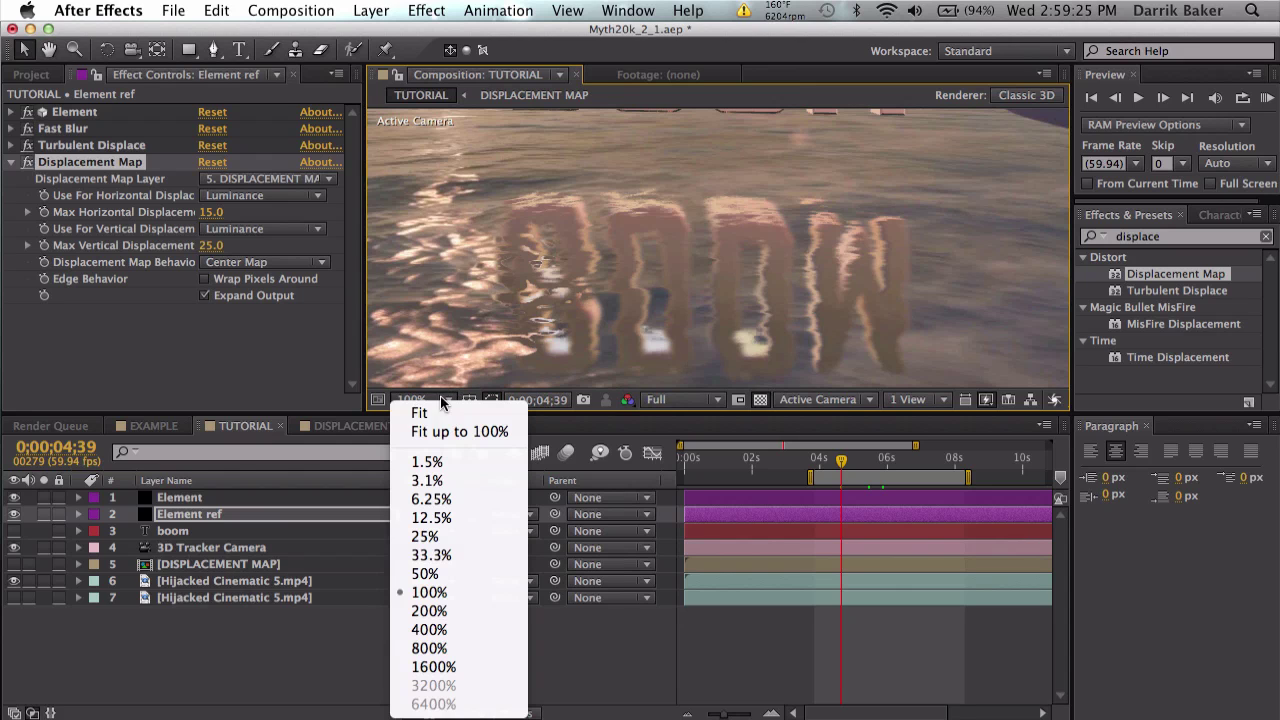
left_click(441, 414)
Step: Create a new solid layer named MATTE via Layer > New > Solid
left_click(370, 10)
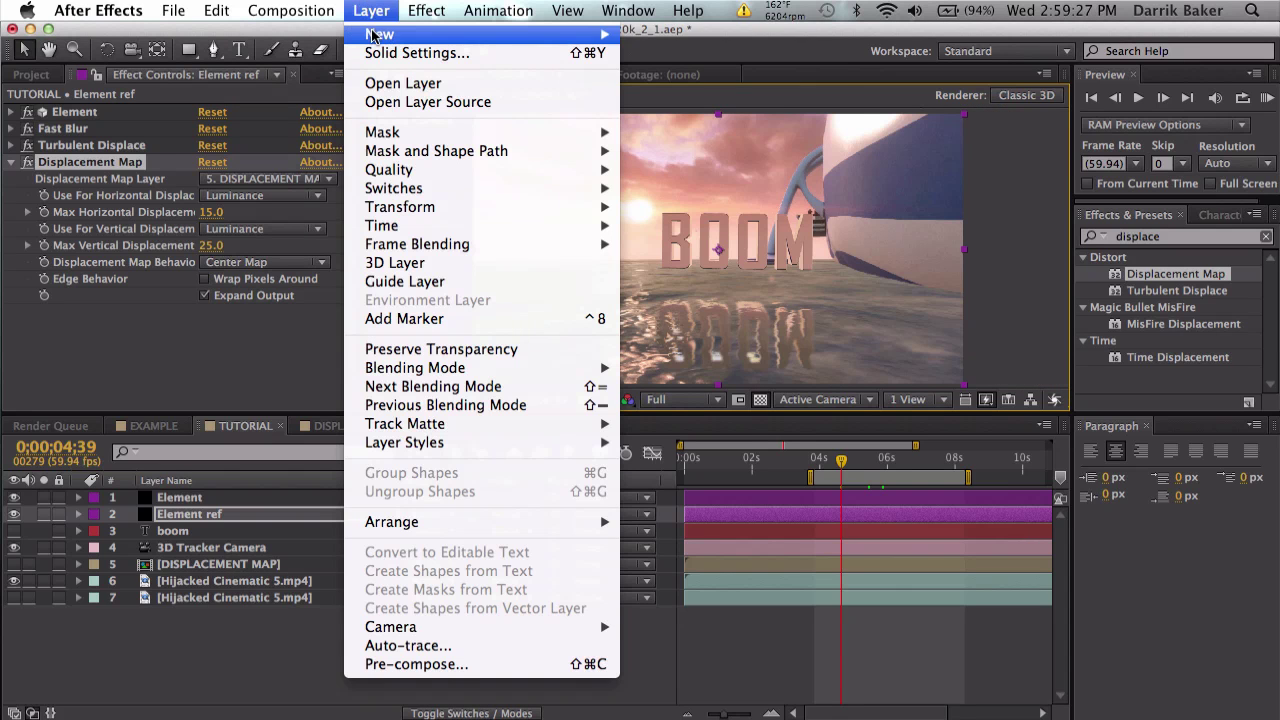
mouse_move(480, 34)
left_click(733, 56)
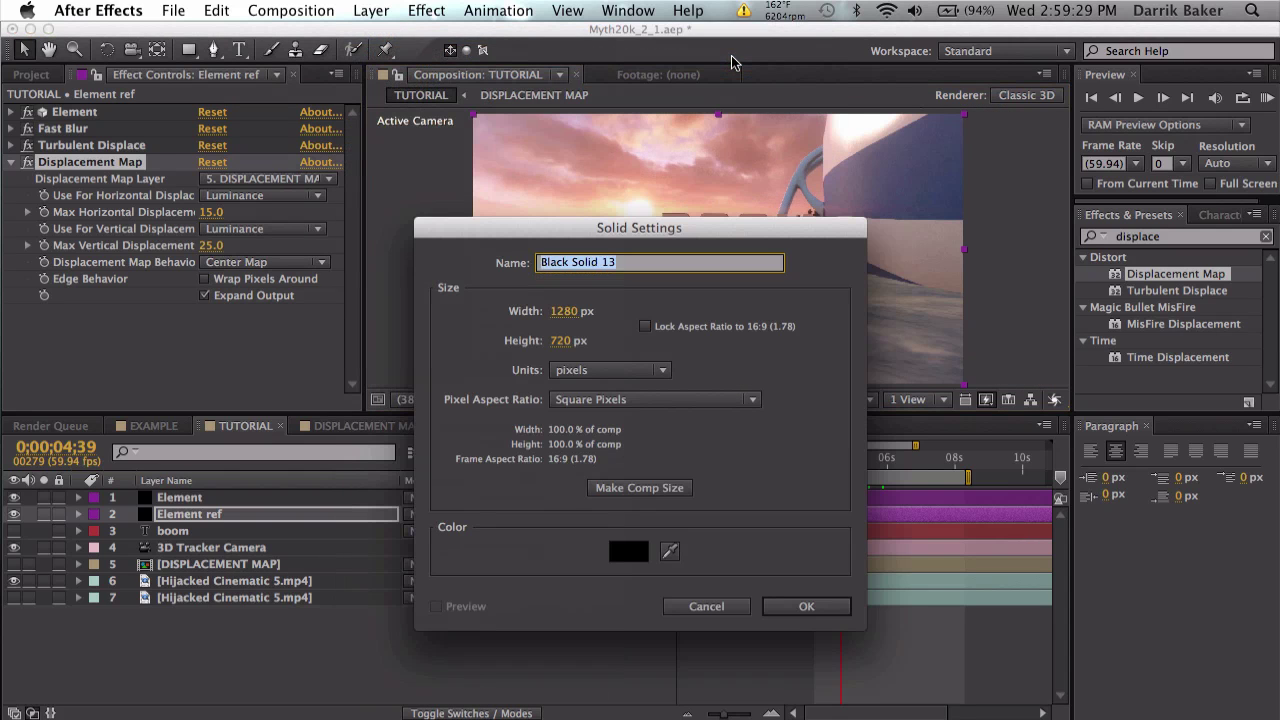
type("MATTE")
key("Return")
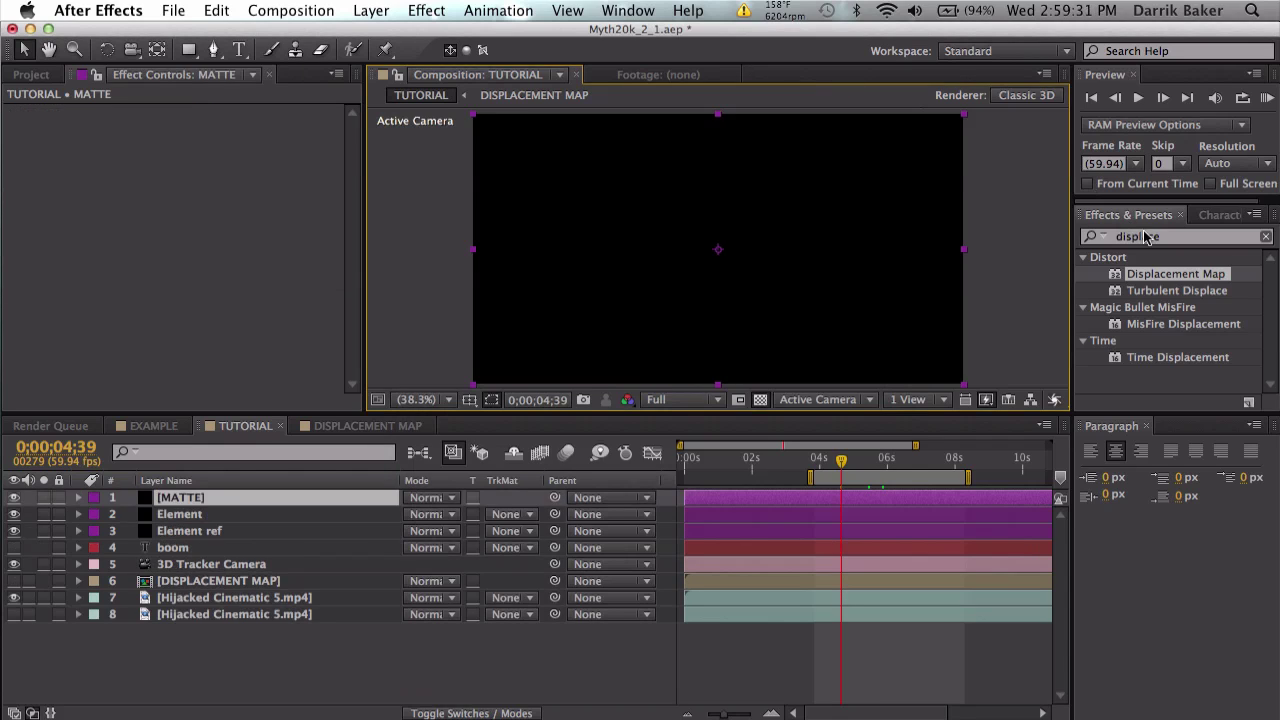
Step: Apply the Ramp effect to MATTE from Effects & Presets, then hide the layer
left_click(1095, 237)
key("BackSpace")
type("ramp")
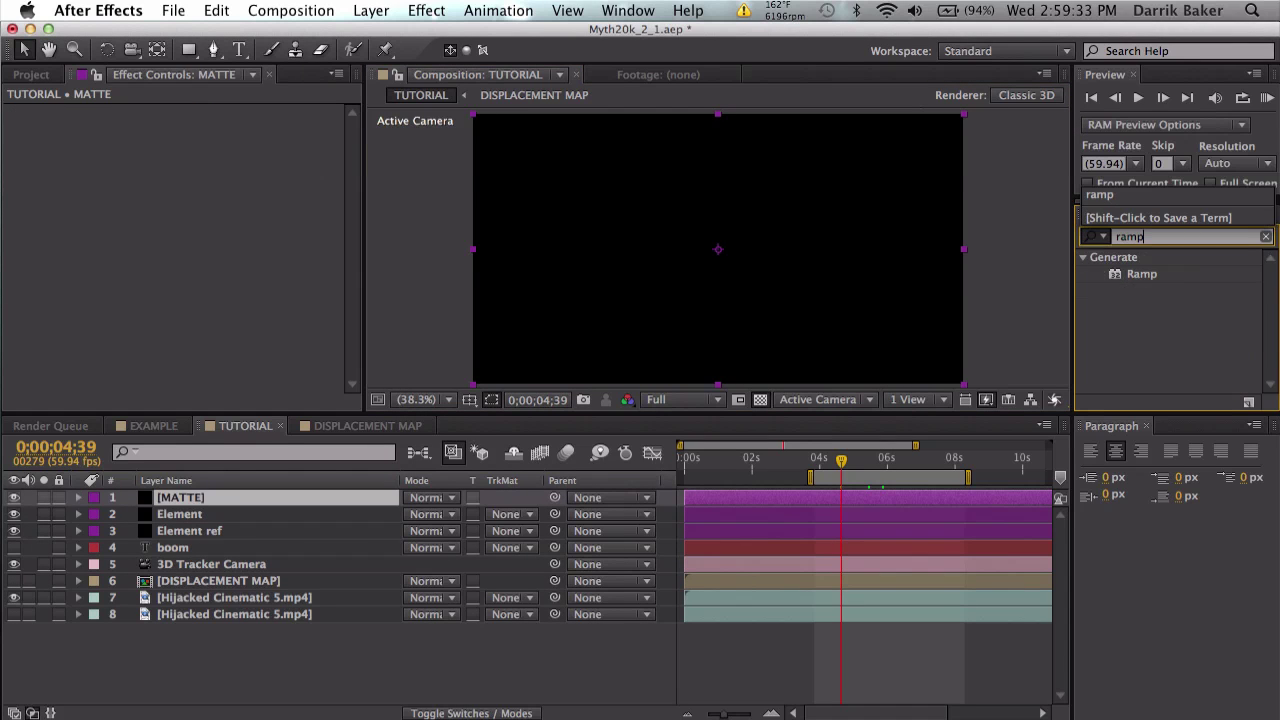
left_click_drag(1122, 275, 882, 500)
left_click(14, 499)
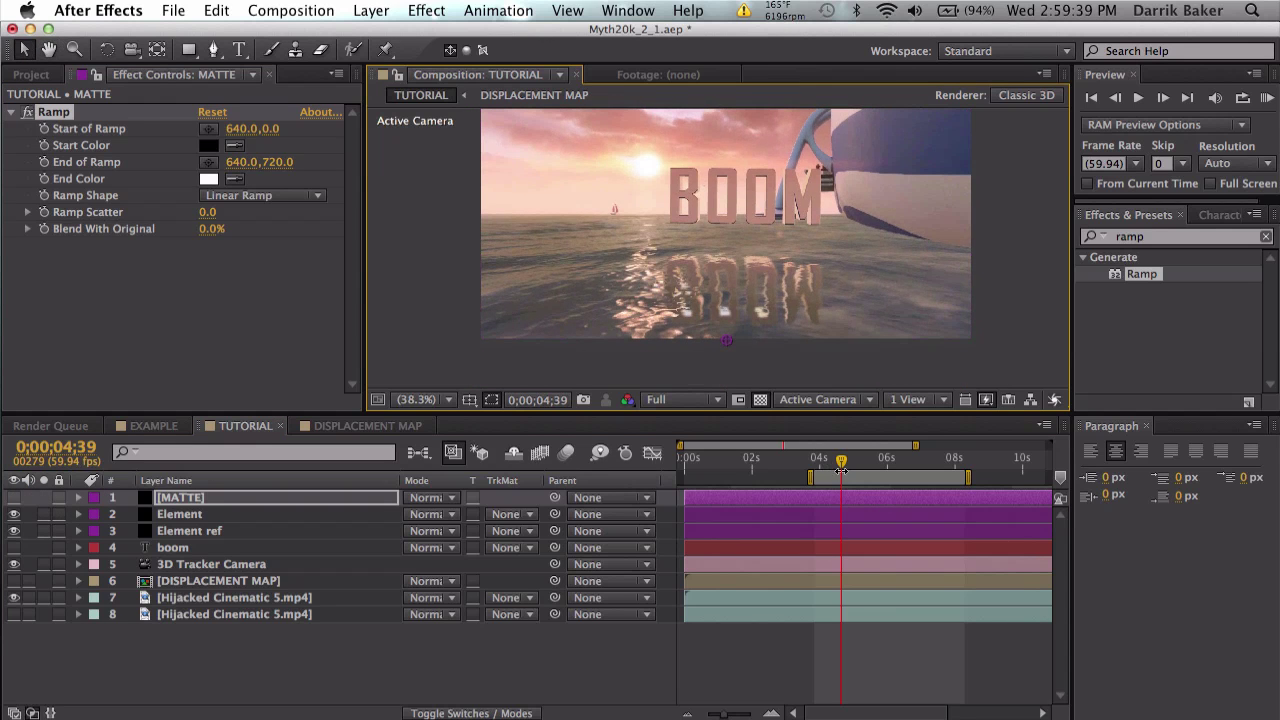
Step: At about 4 seconds, drag the Ramp's start point down and end point up around the reflection
left_click(818, 457)
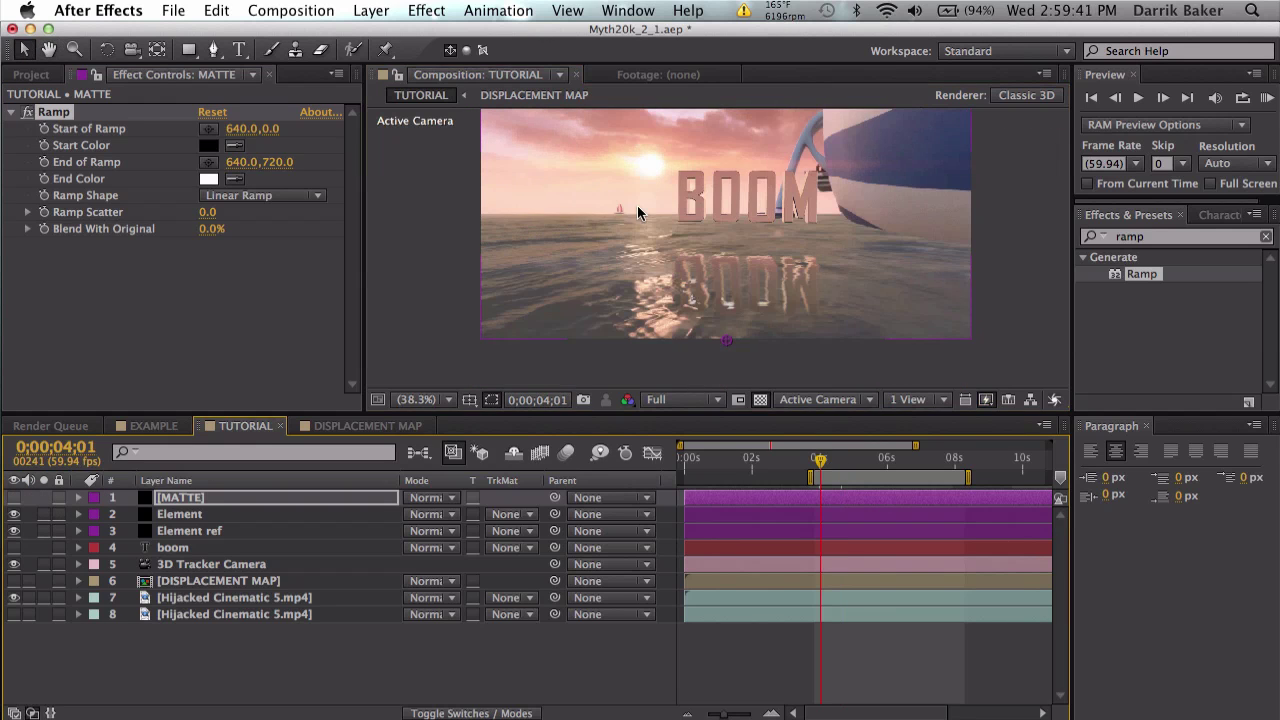
scroll(712, 185, "up", 3)
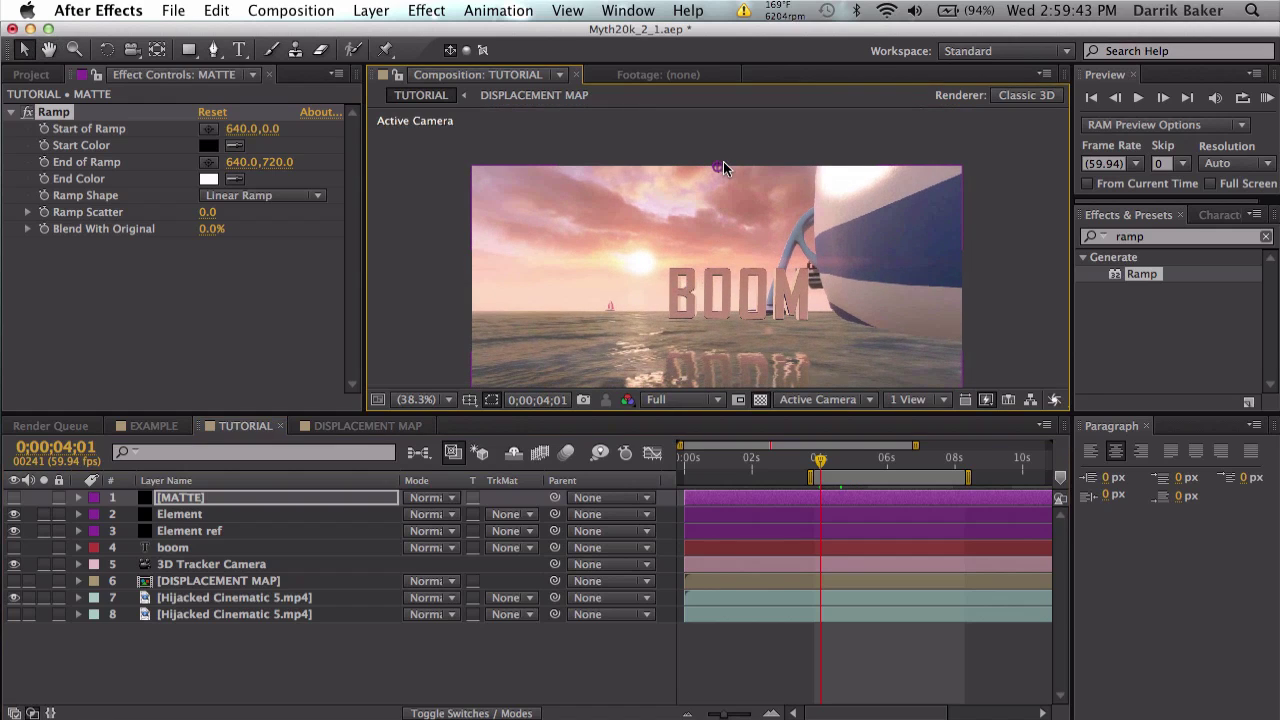
left_click_drag(717, 170, 739, 289)
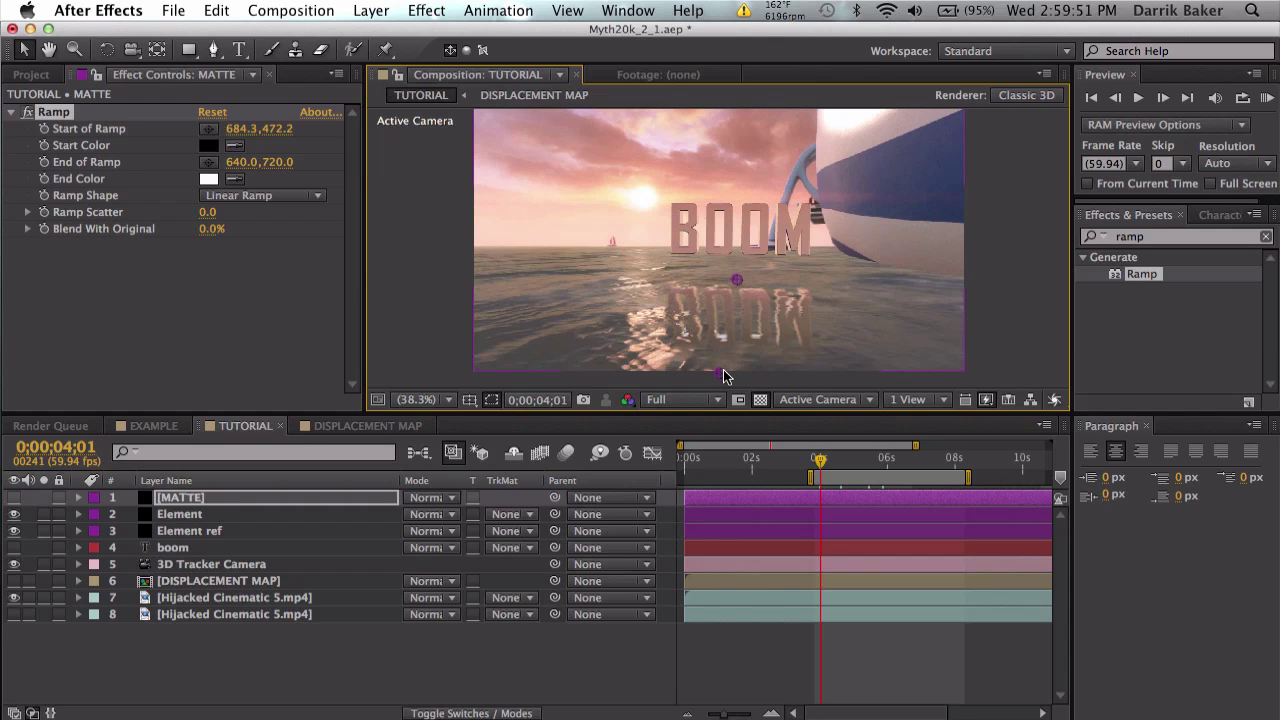
left_click_drag(721, 376, 737, 355)
left_click(45, 133)
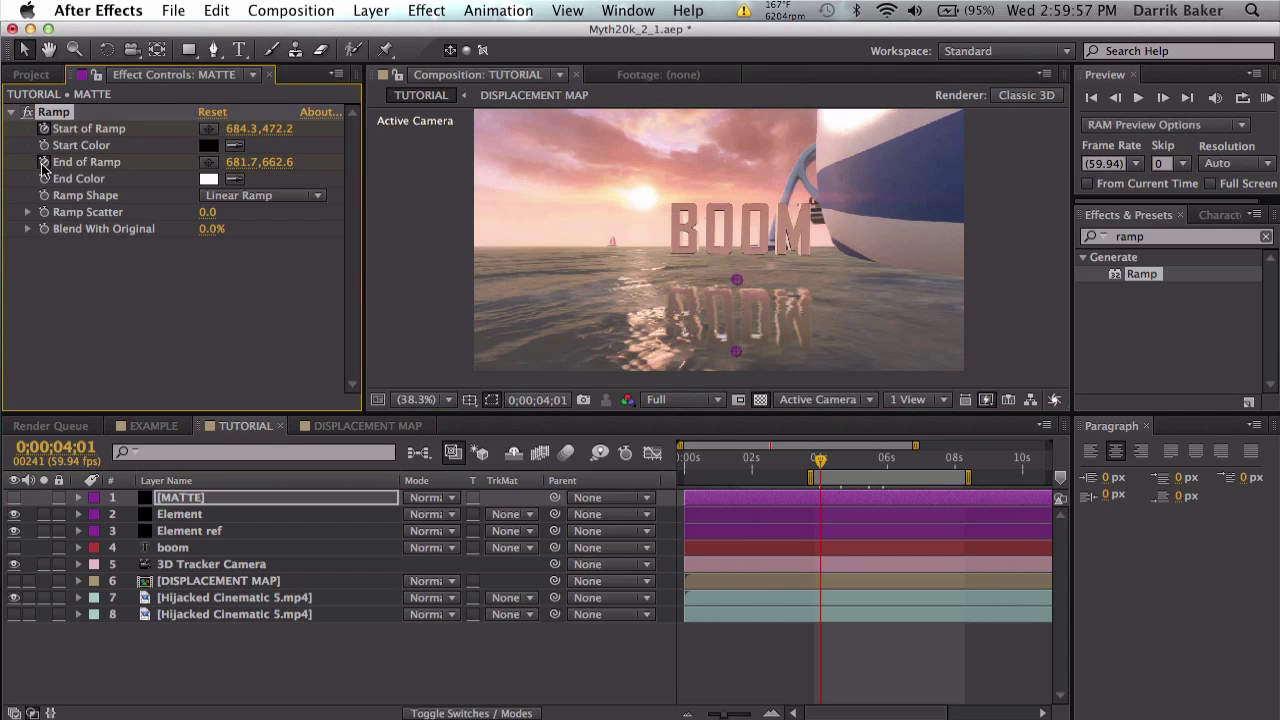
Step: Check later frames and lower the ramp points to 664.6,510.0 and 659.5,727.7
left_click(877, 462)
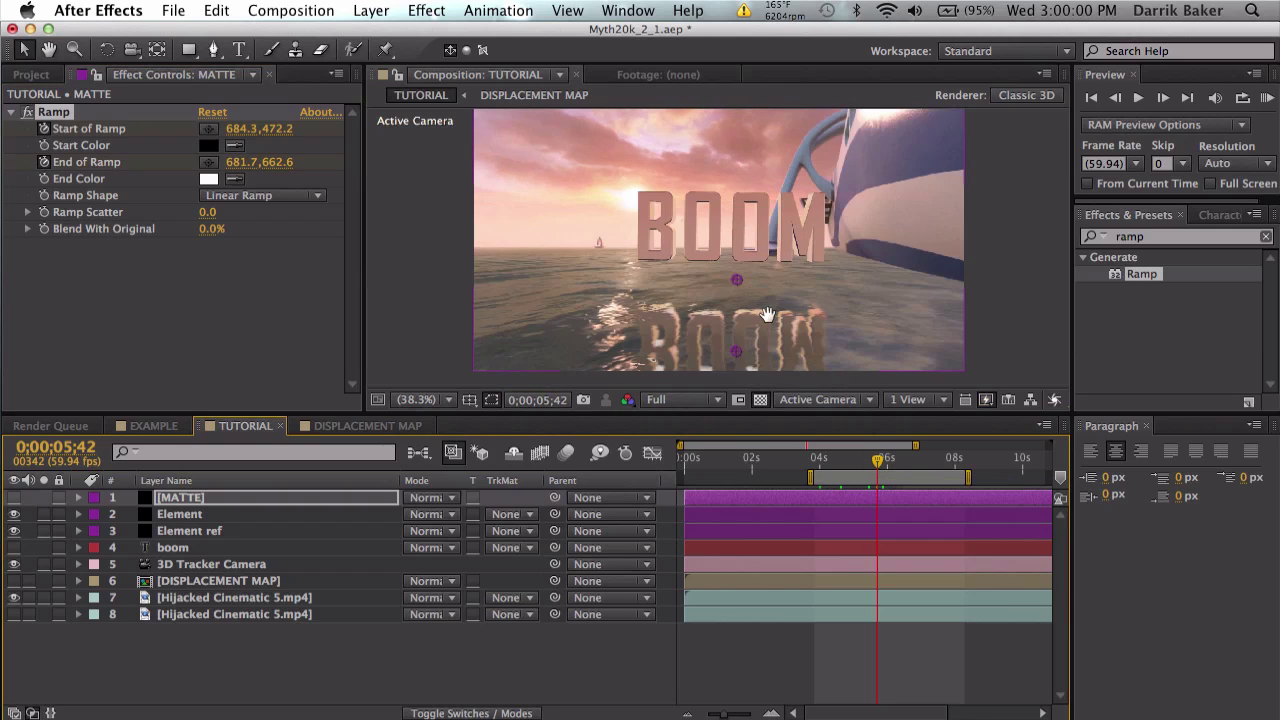
left_click_drag(767, 314, 728, 244)
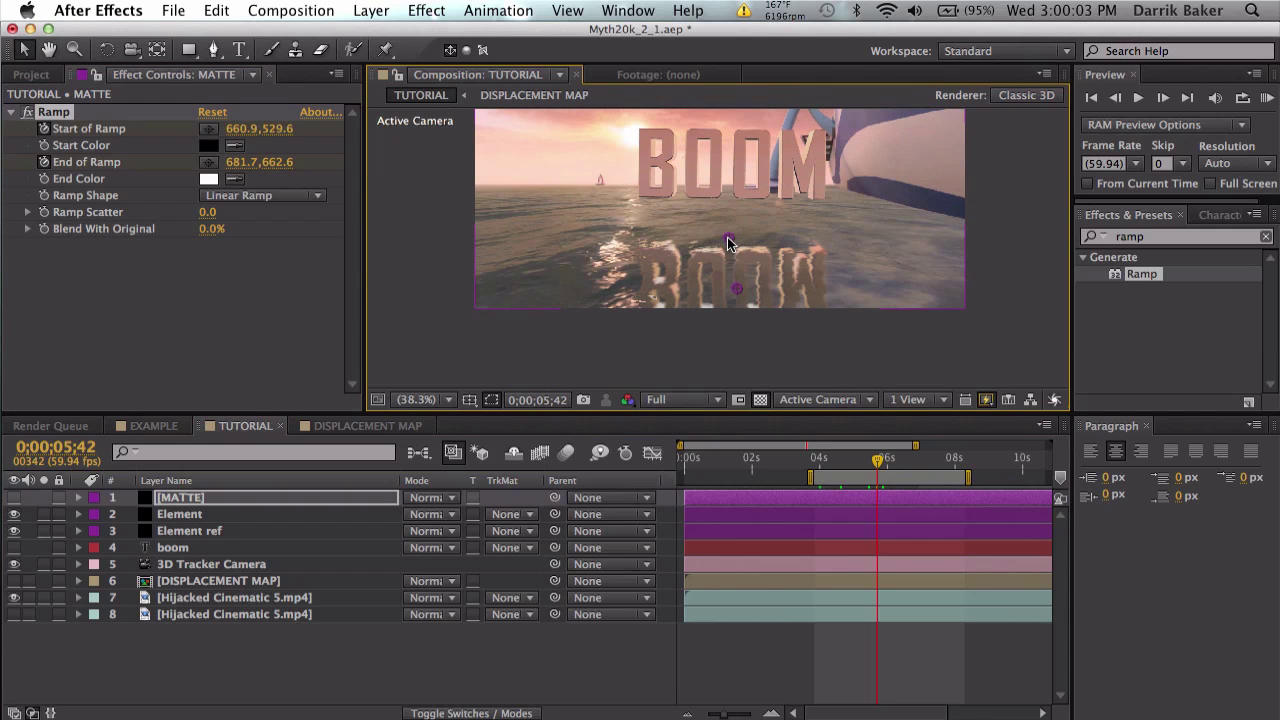
left_click_drag(728, 320, 724, 318)
left_click(940, 462)
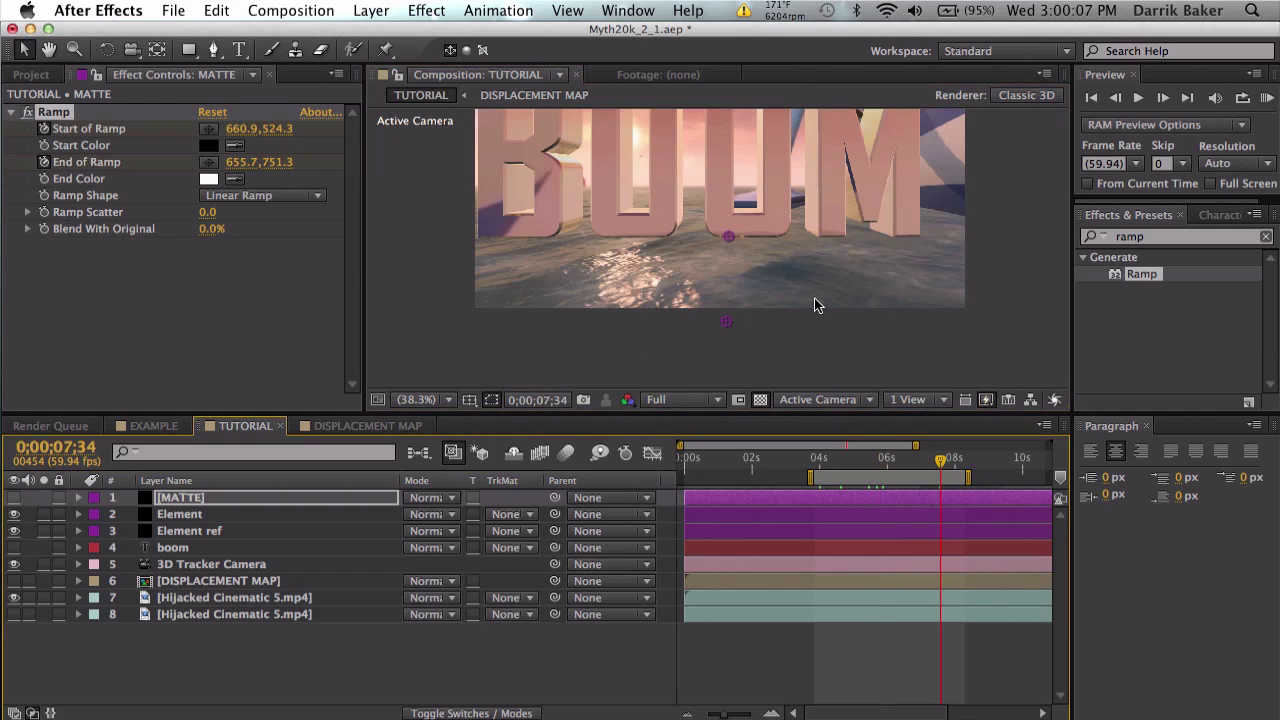
left_click_drag(814, 298, 825, 255)
left_click(926, 462)
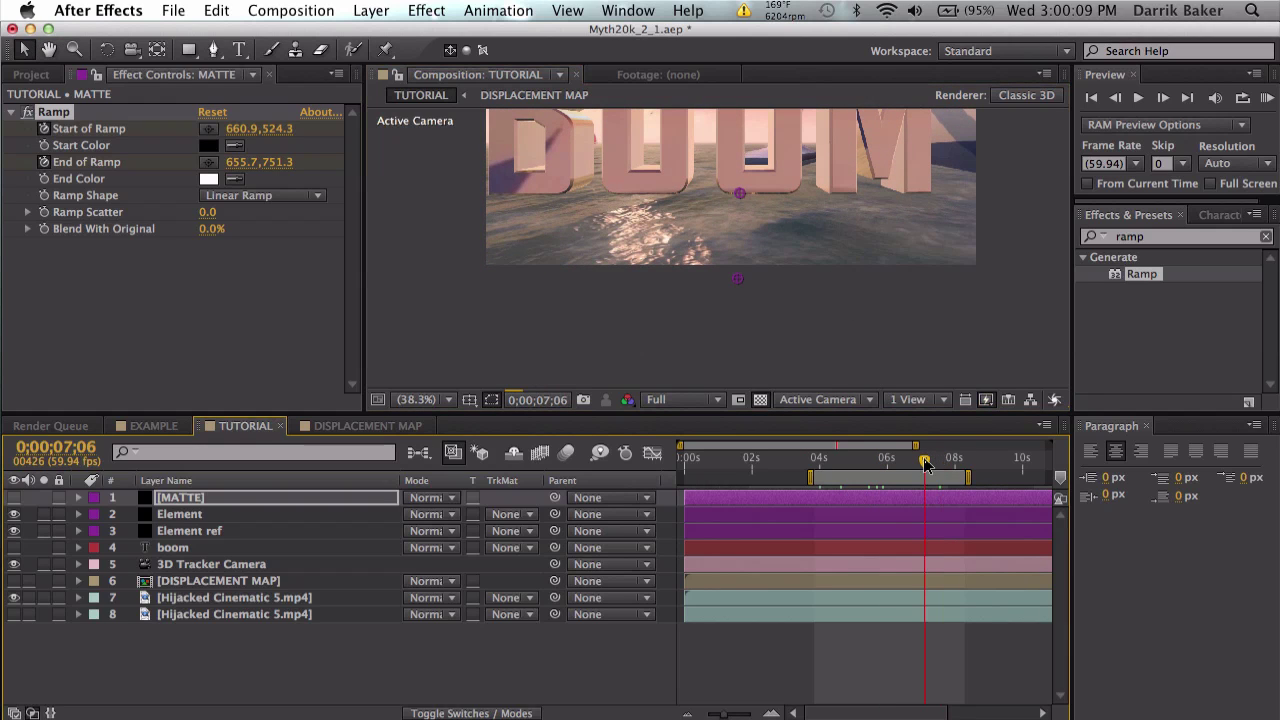
left_click(741, 194)
left_click_drag(740, 218, 730, 369)
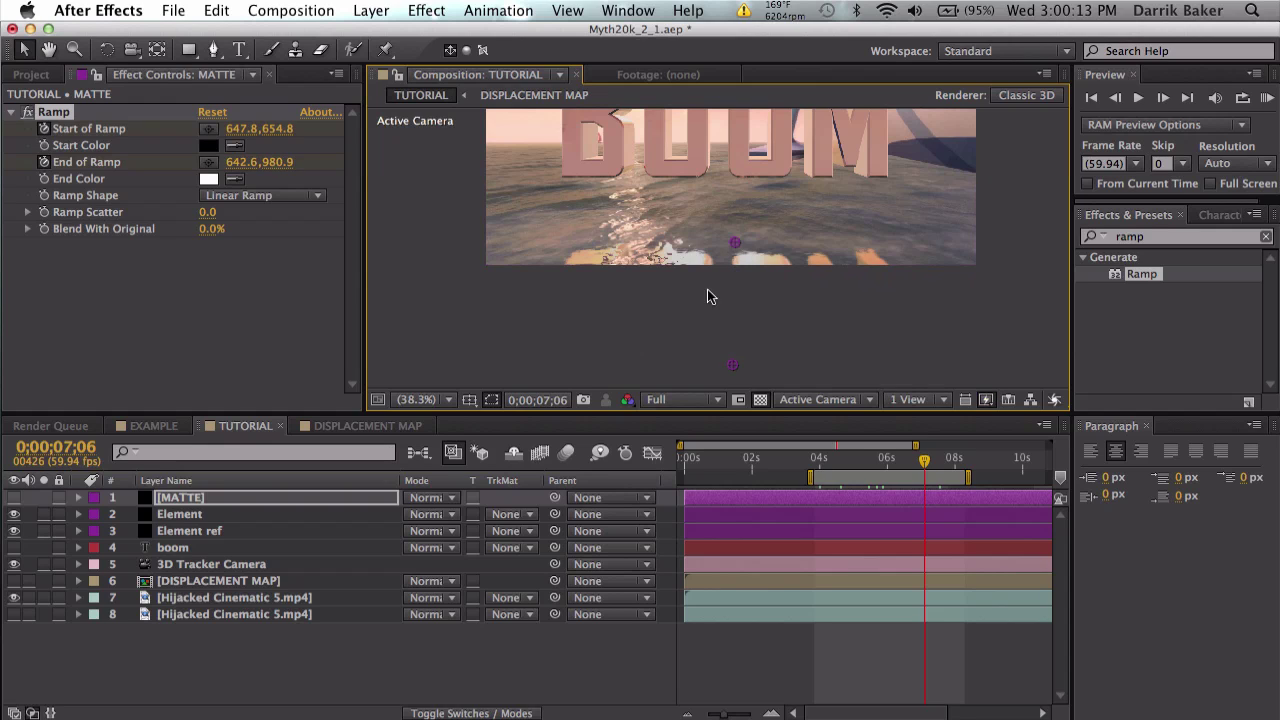
left_click(863, 463)
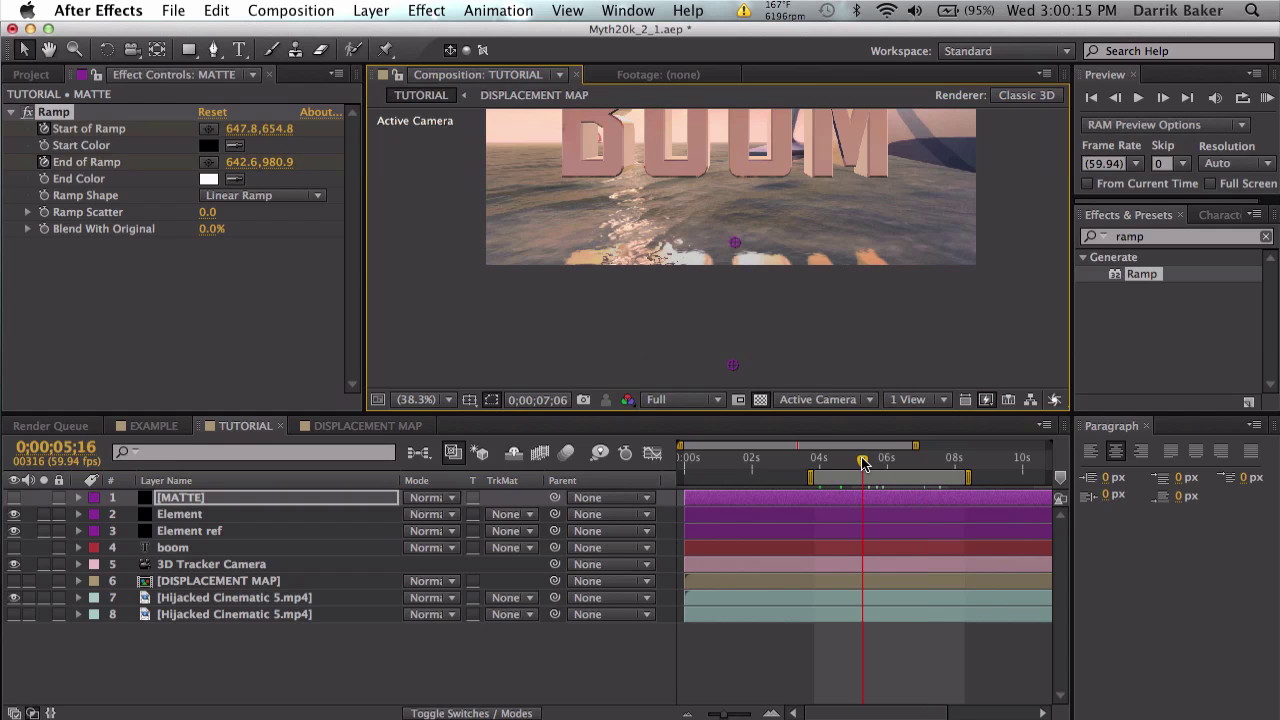
Step: Briefly show the MATTE gradient, hide it again, and move MATTE beneath the Element layer
left_click(14, 497)
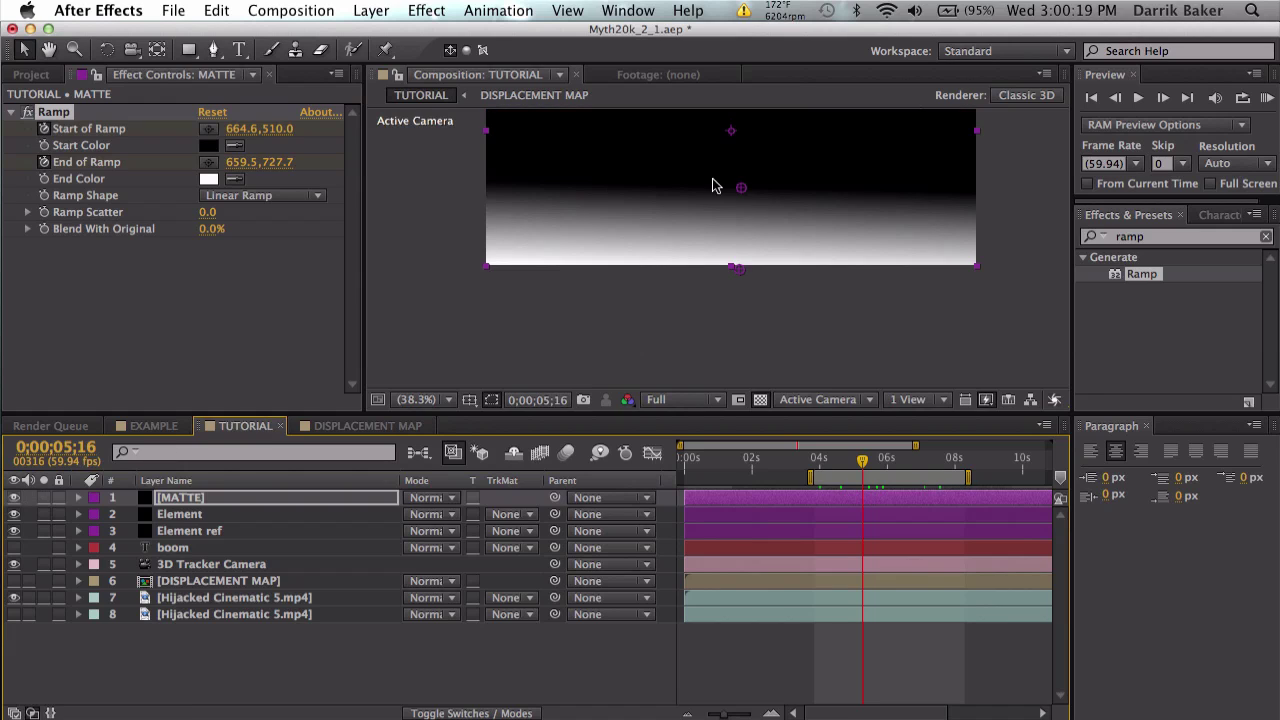
left_click(14, 498)
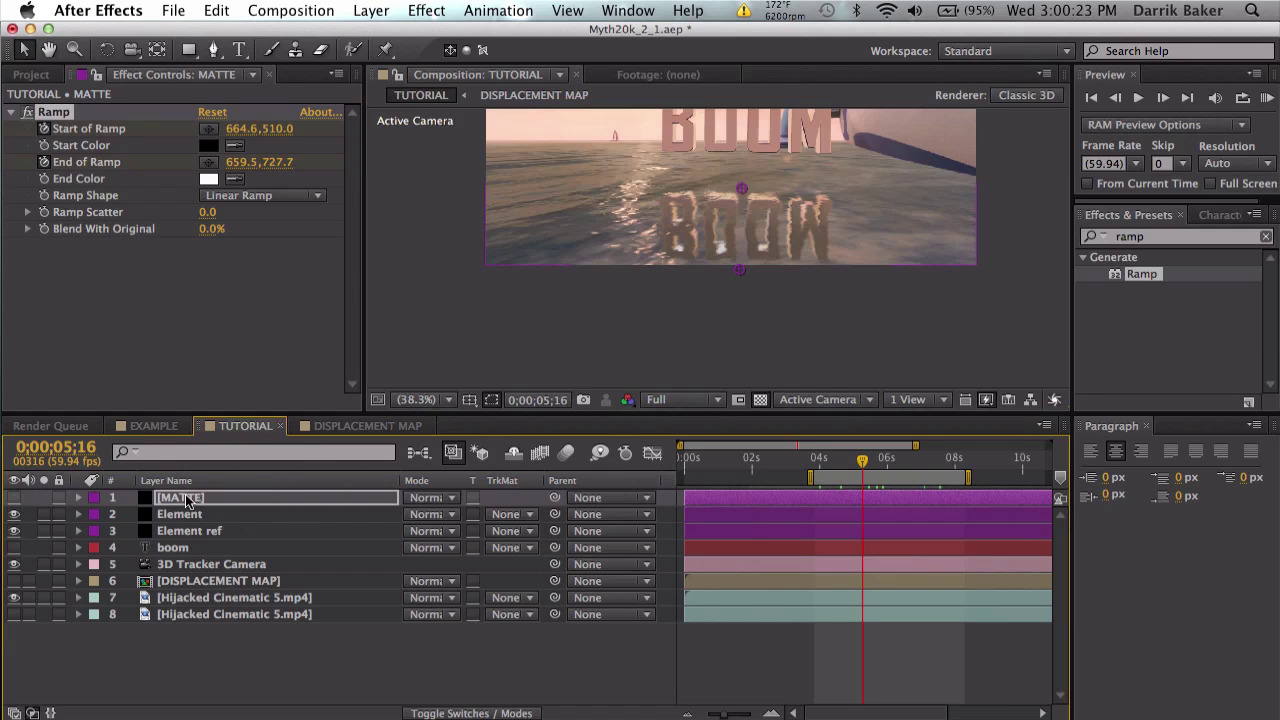
left_click_drag(185, 499, 210, 533)
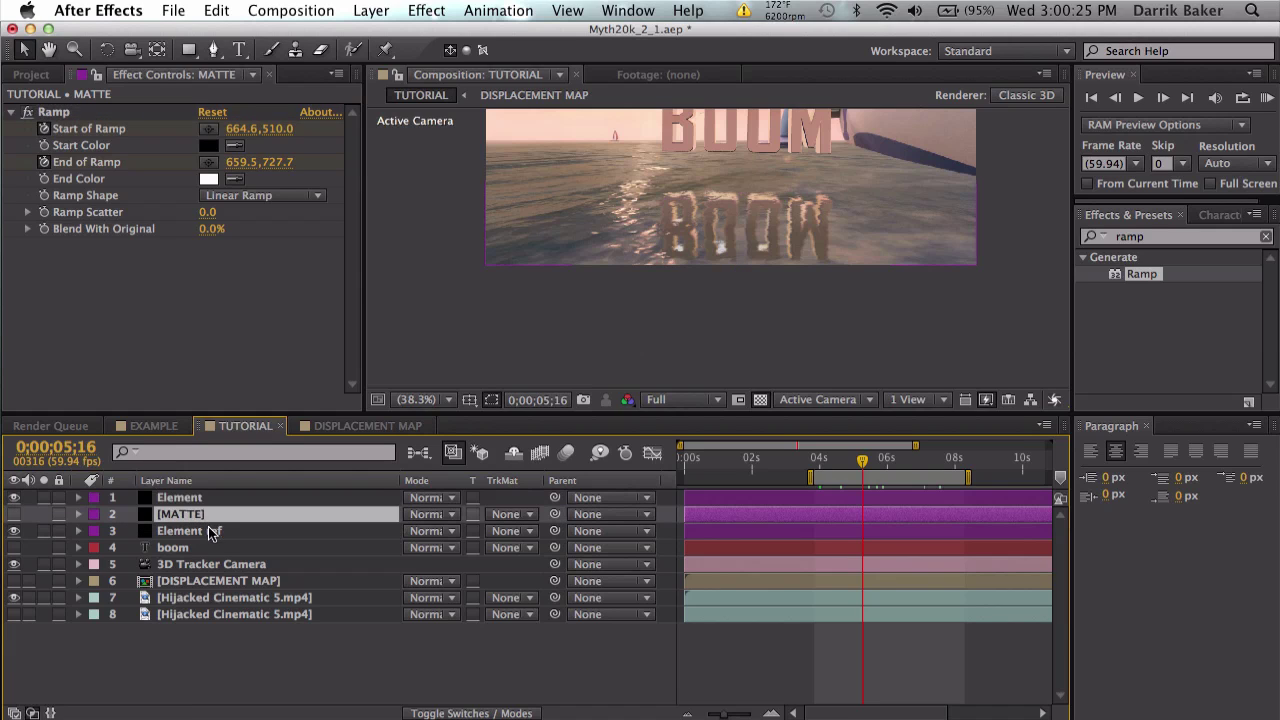
Step: Set Element ref's track matte to Luma Inverted "[MATTE]" and check the fade across several frames
left_click(215, 531)
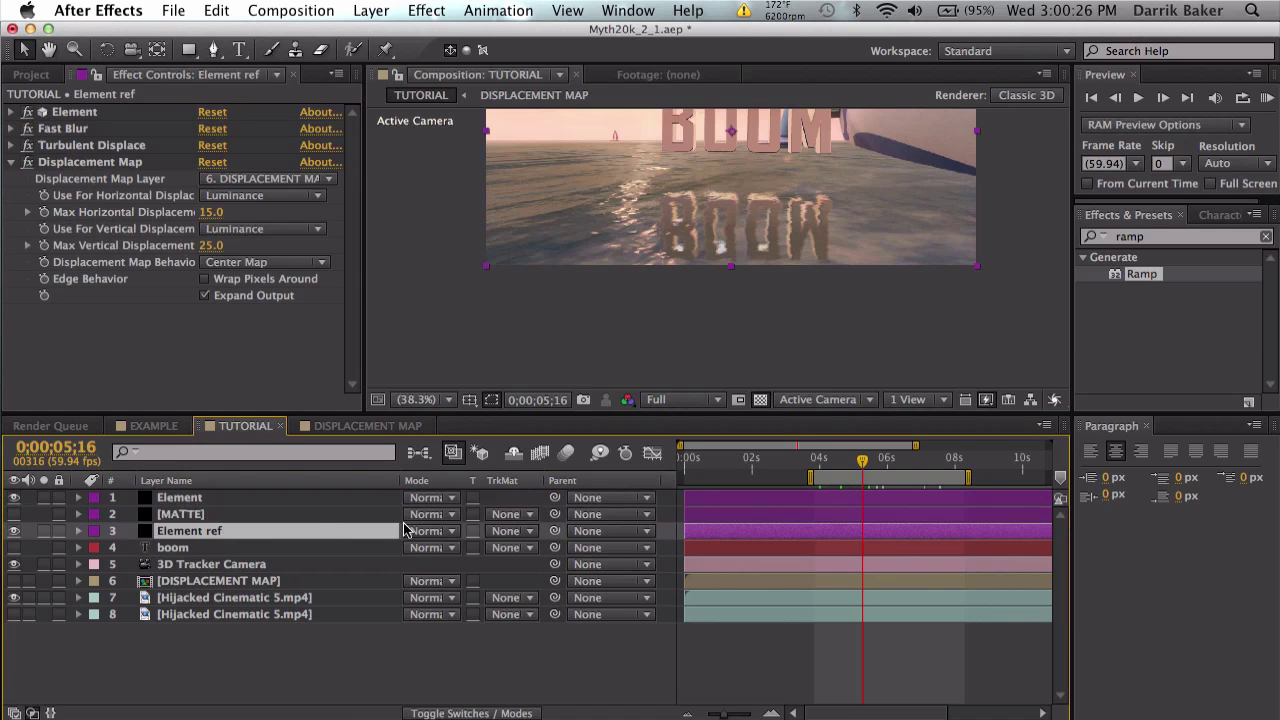
left_click(507, 538)
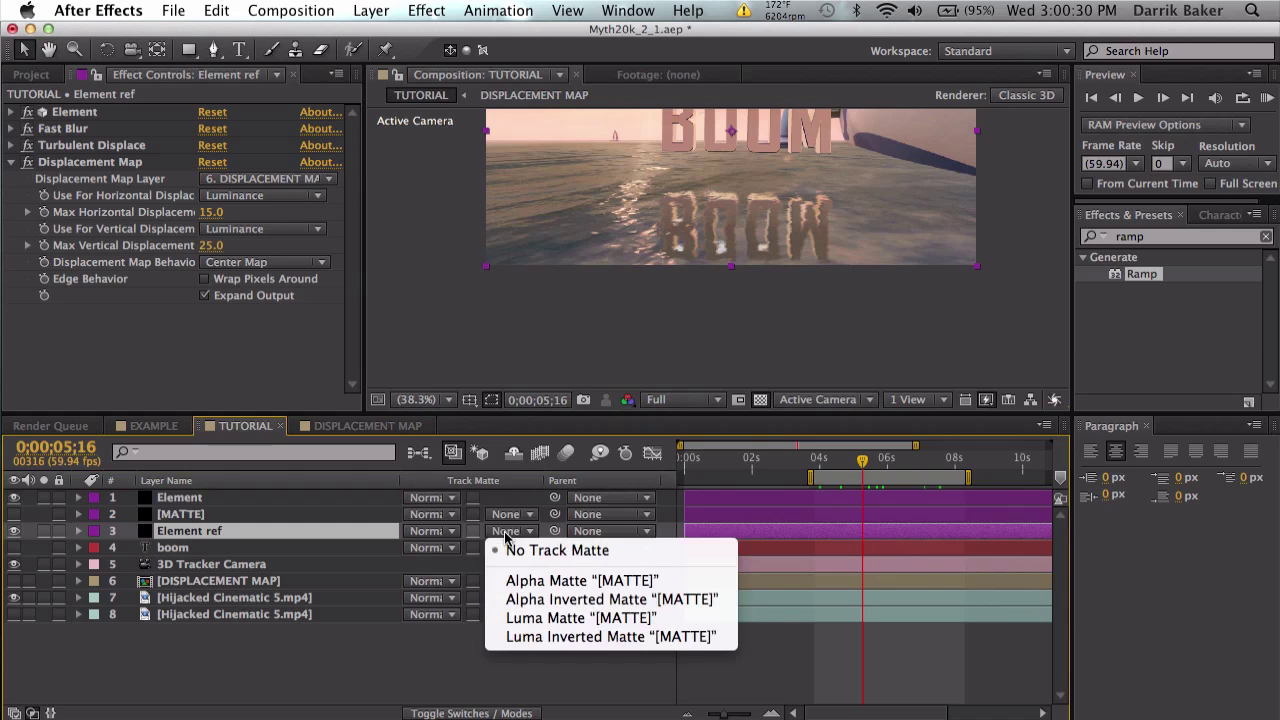
left_click(530, 635)
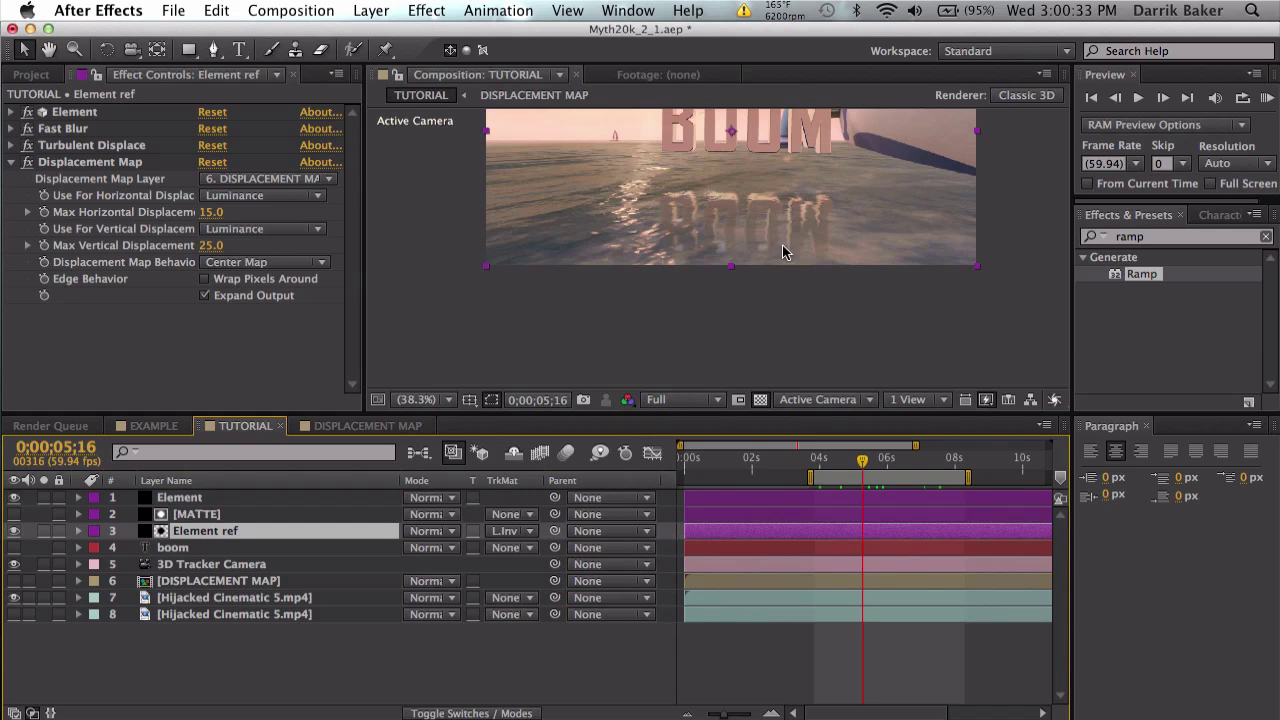
left_click(843, 463)
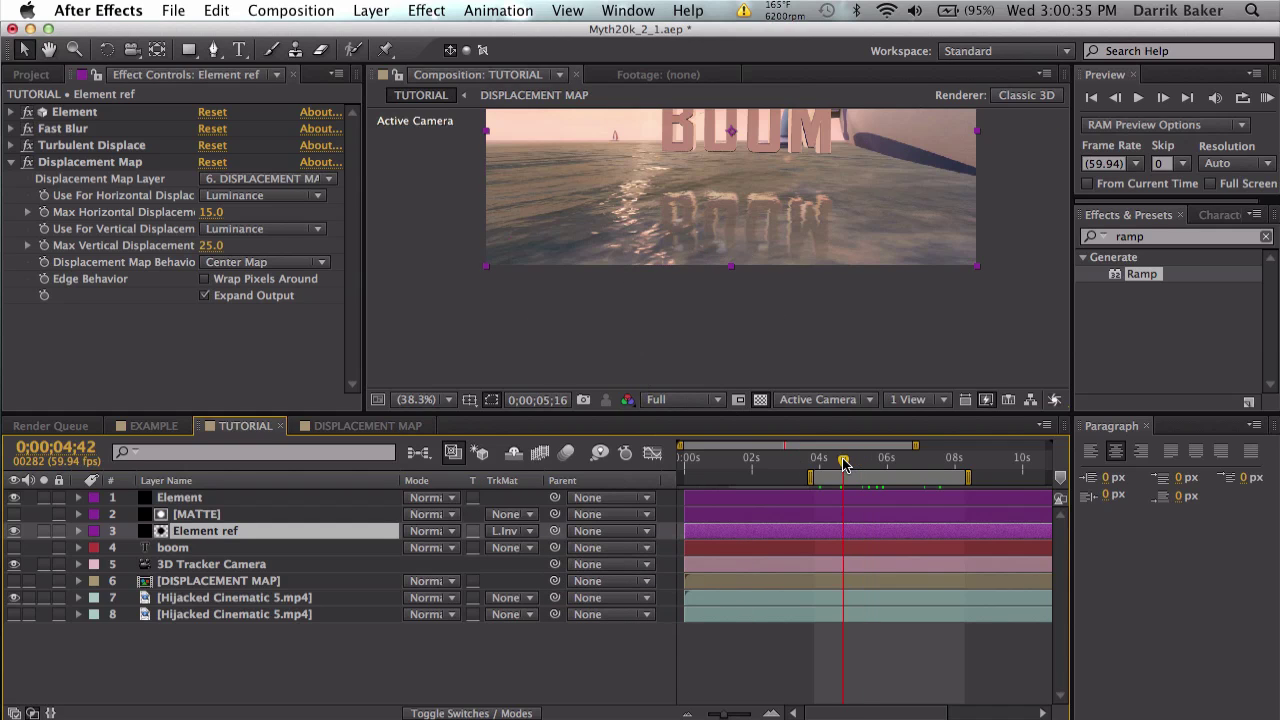
left_click(903, 463)
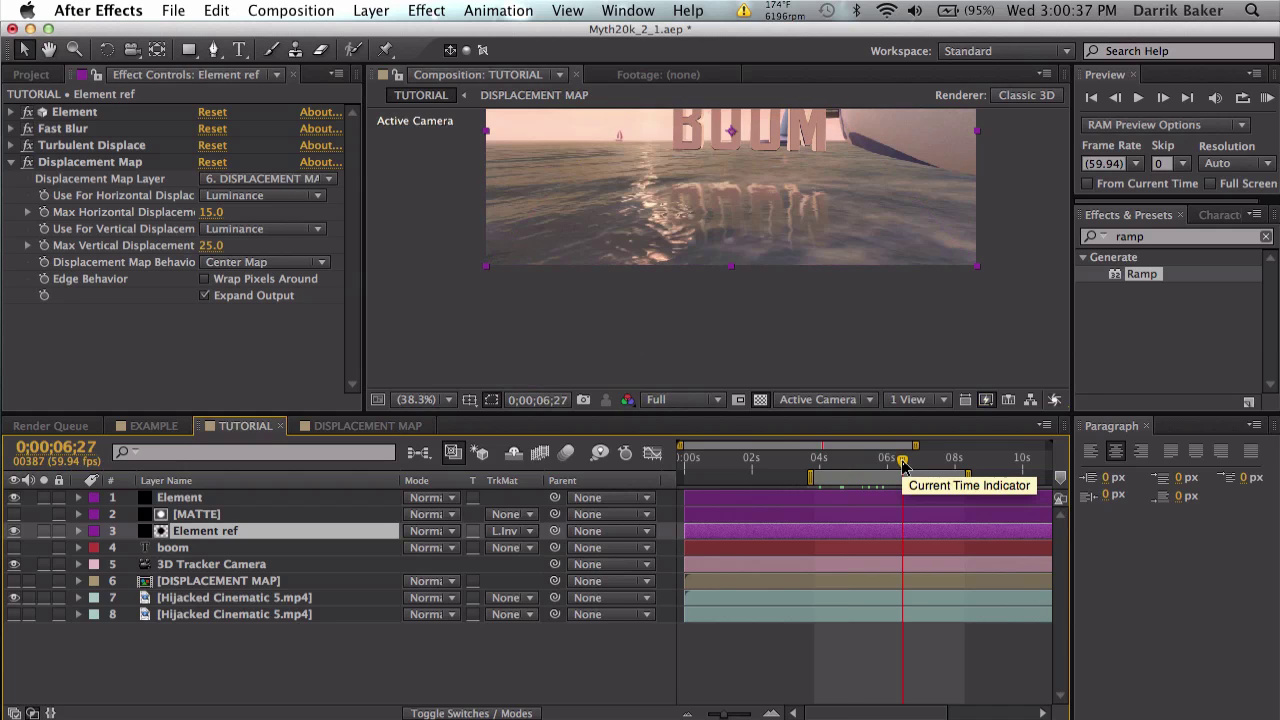
left_click(878, 462)
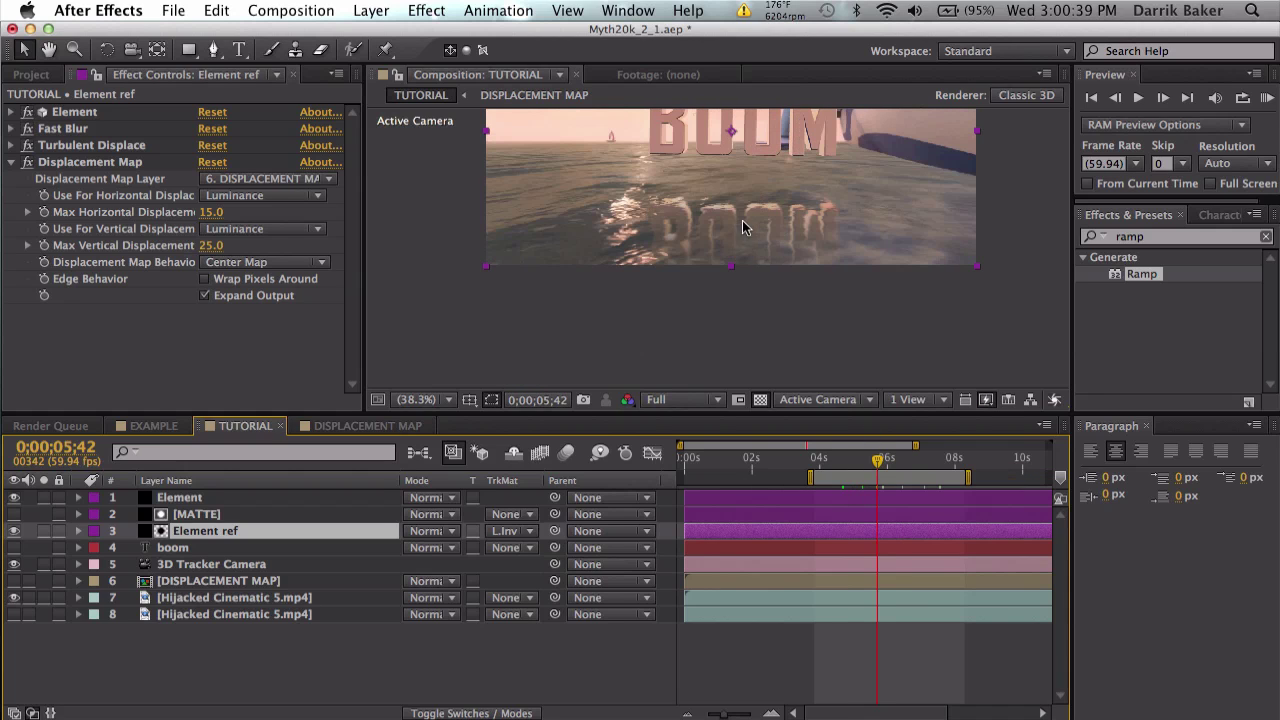
left_click(859, 462)
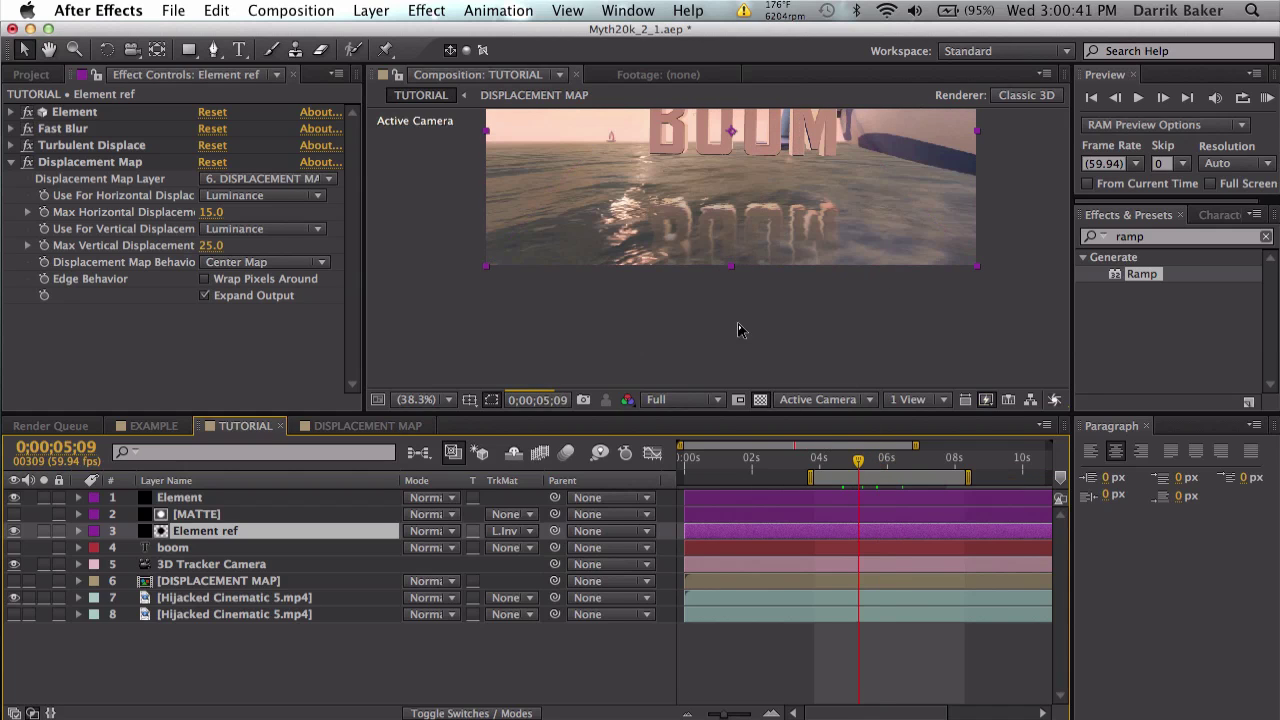
Step: View the comp at 100% on the reflected BOOM and apply Tint to Element ref
key("v")
left_click(446, 399)
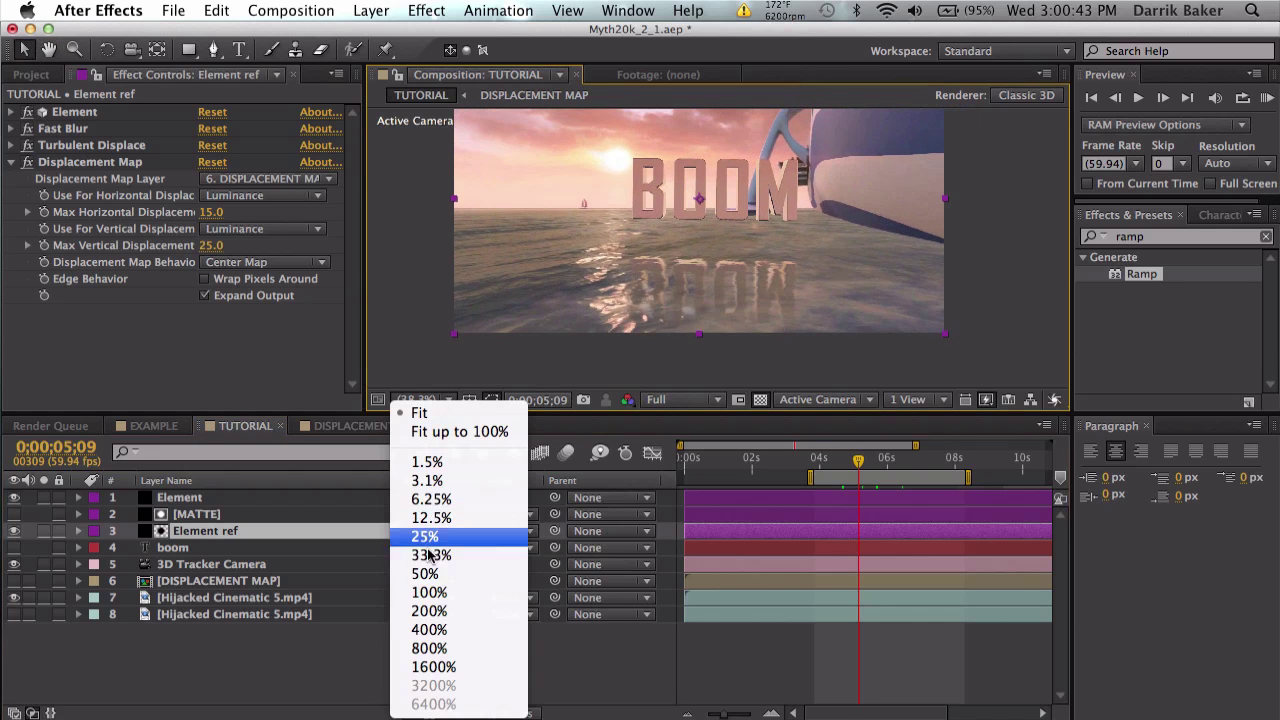
left_click(423, 591)
left_click_drag(670, 292, 694, 234)
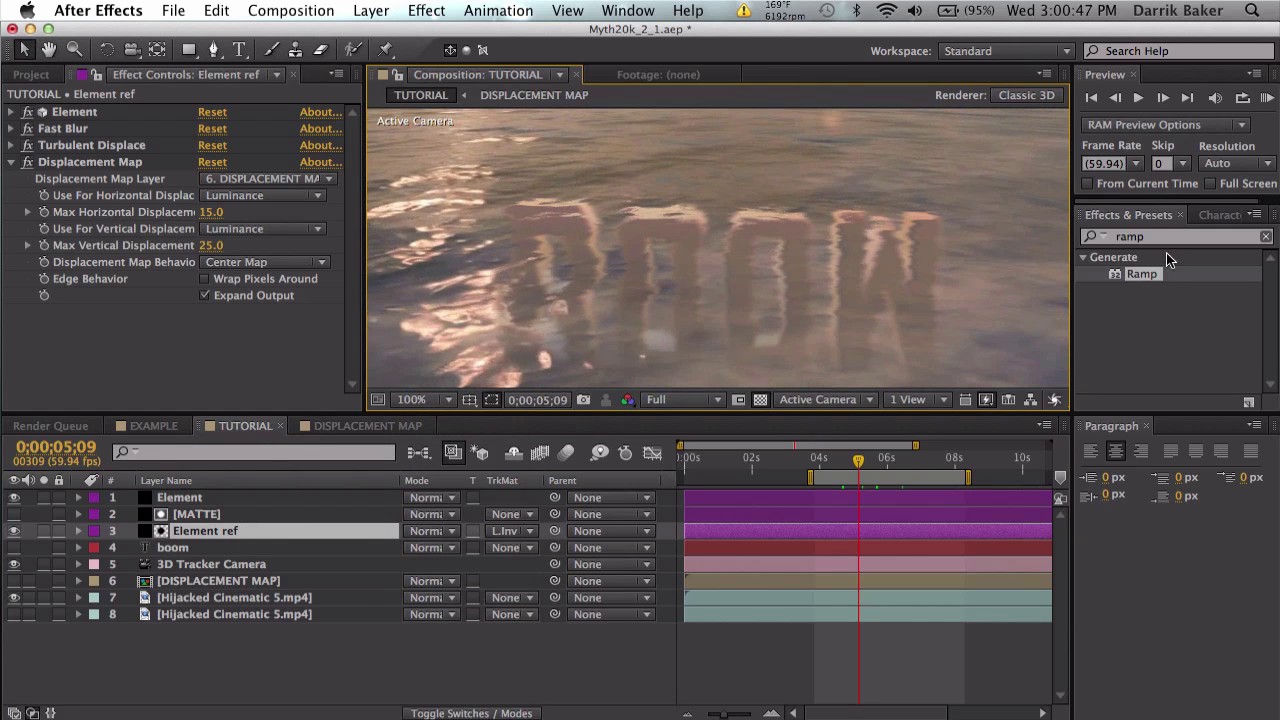
left_click(1130, 236)
type("tint")
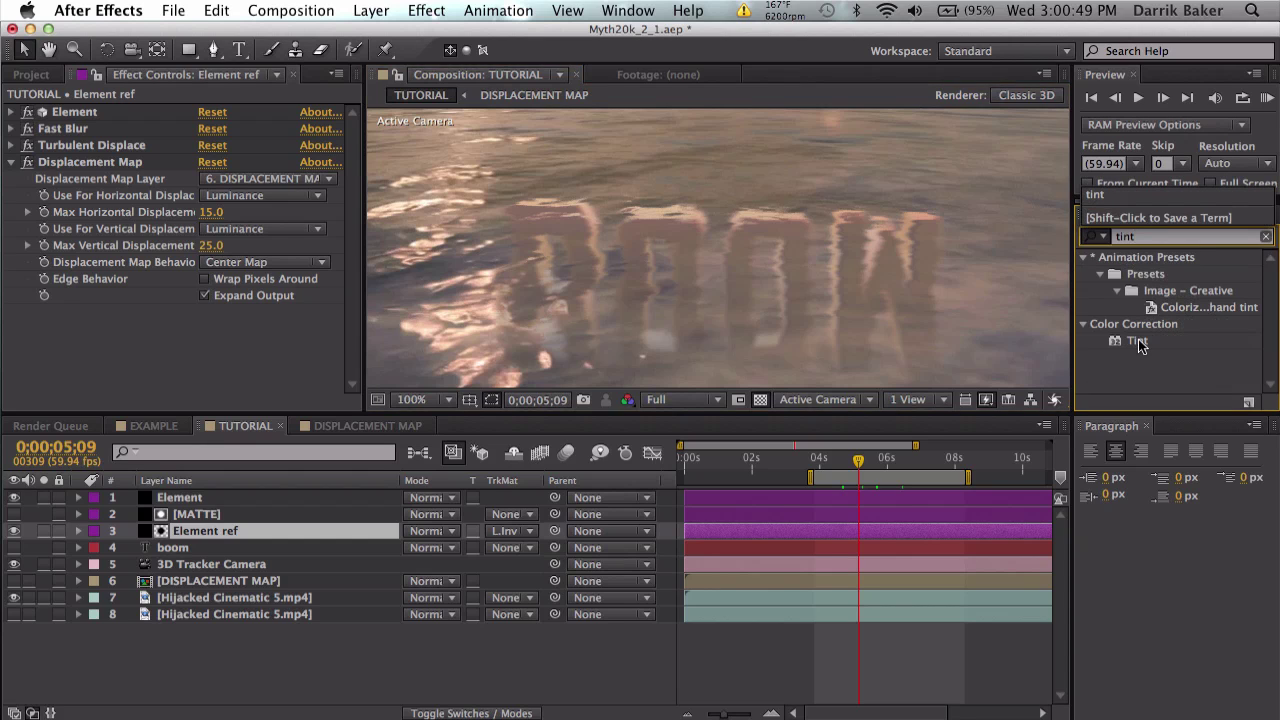
left_click_drag(1138, 343, 600, 295)
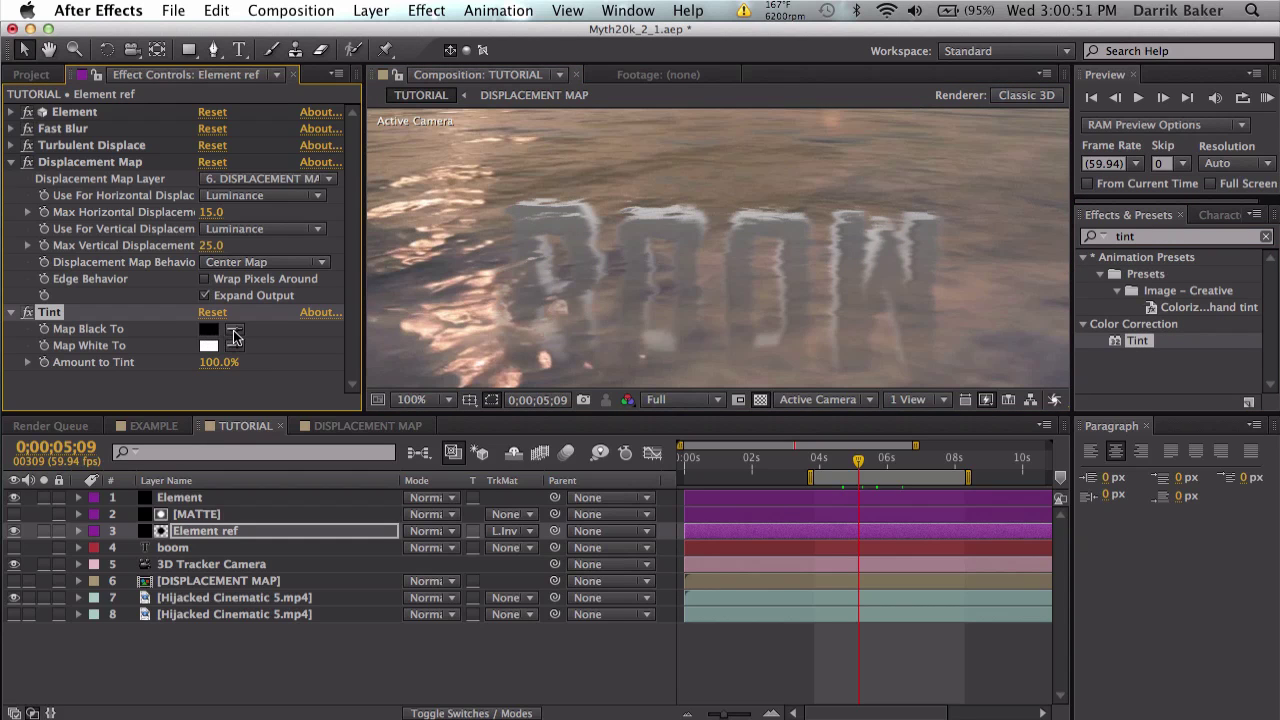
Step: Eyedrop a water brown for Map Black To and a dark water colour for Map White To
key("h")
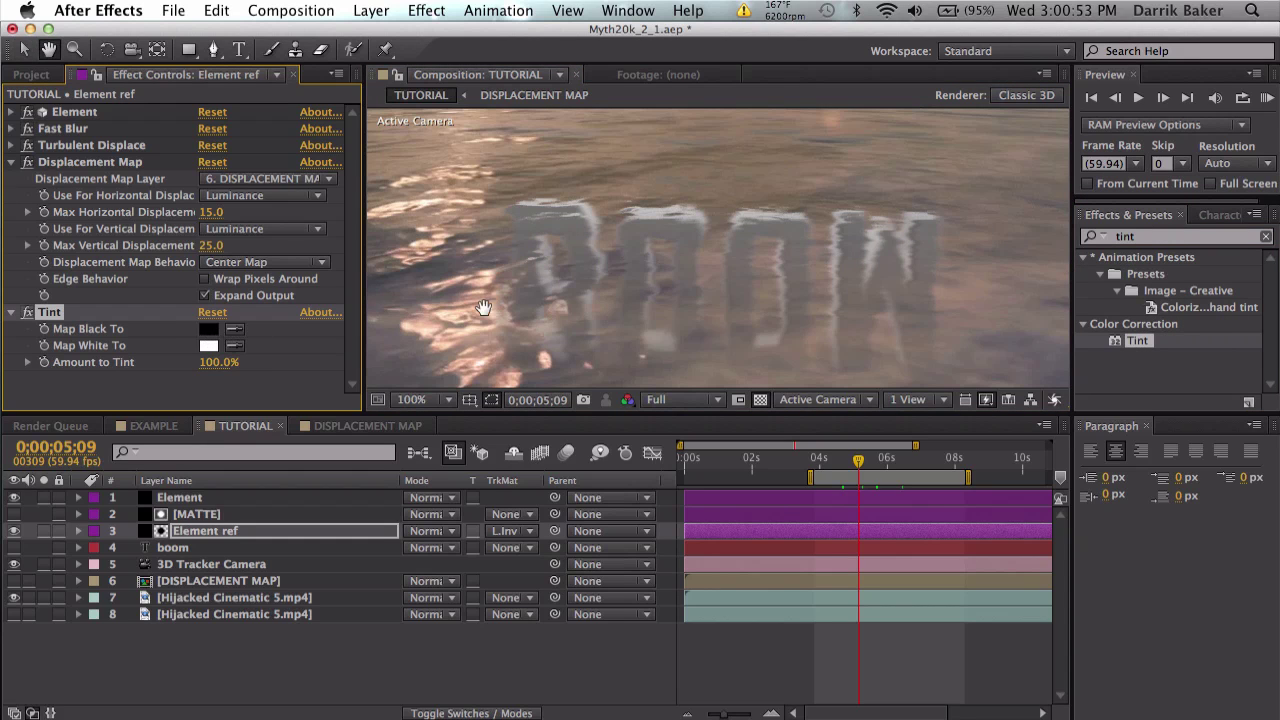
left_click_drag(536, 302, 770, 320)
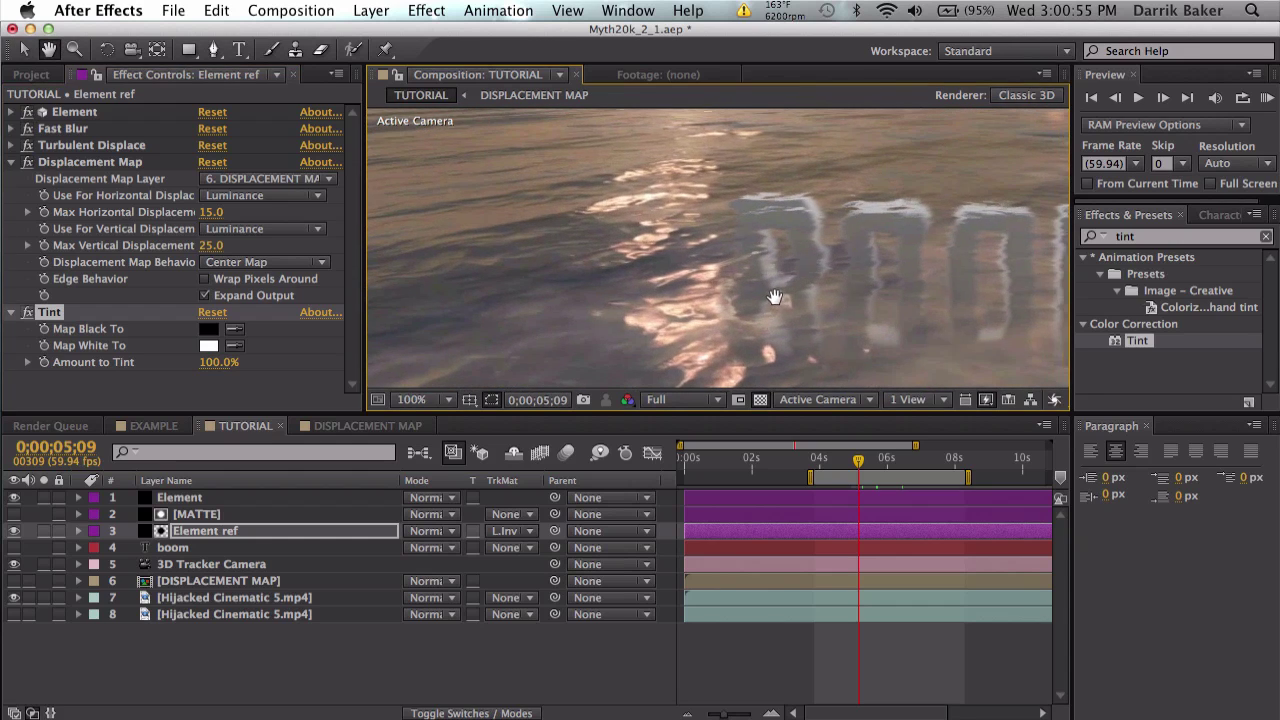
key("v")
left_click(234, 329)
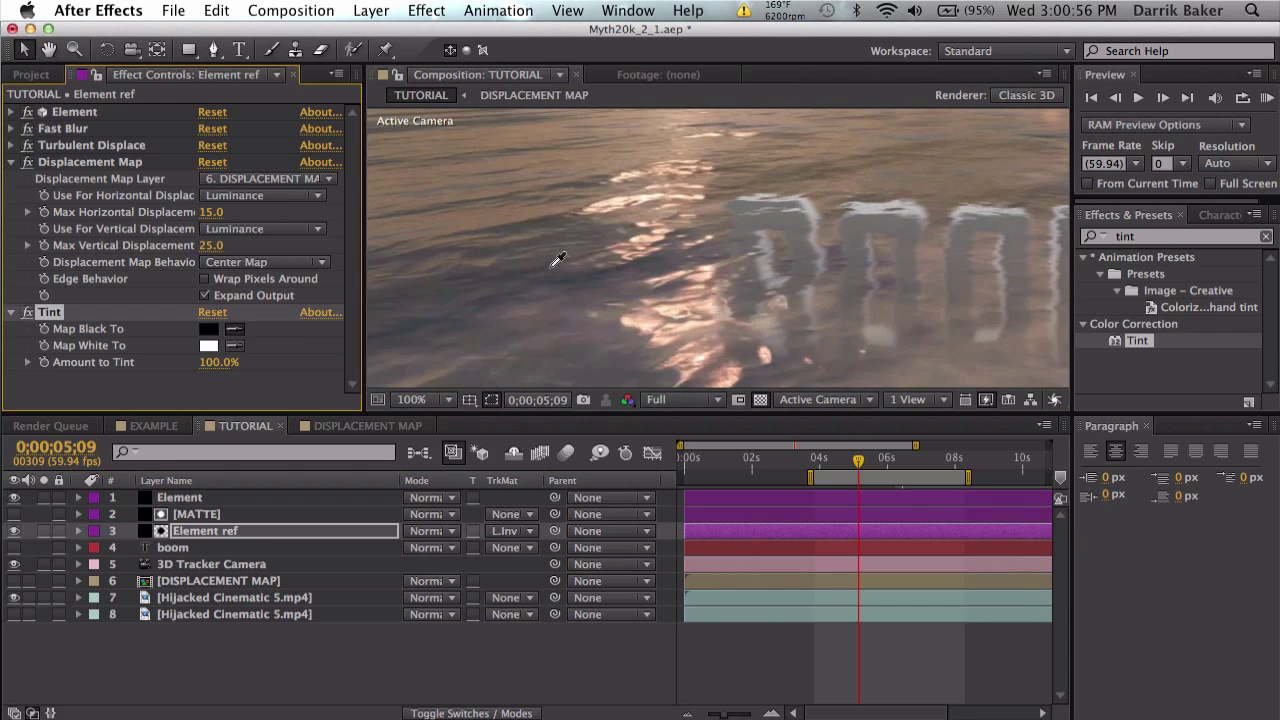
left_click(502, 213)
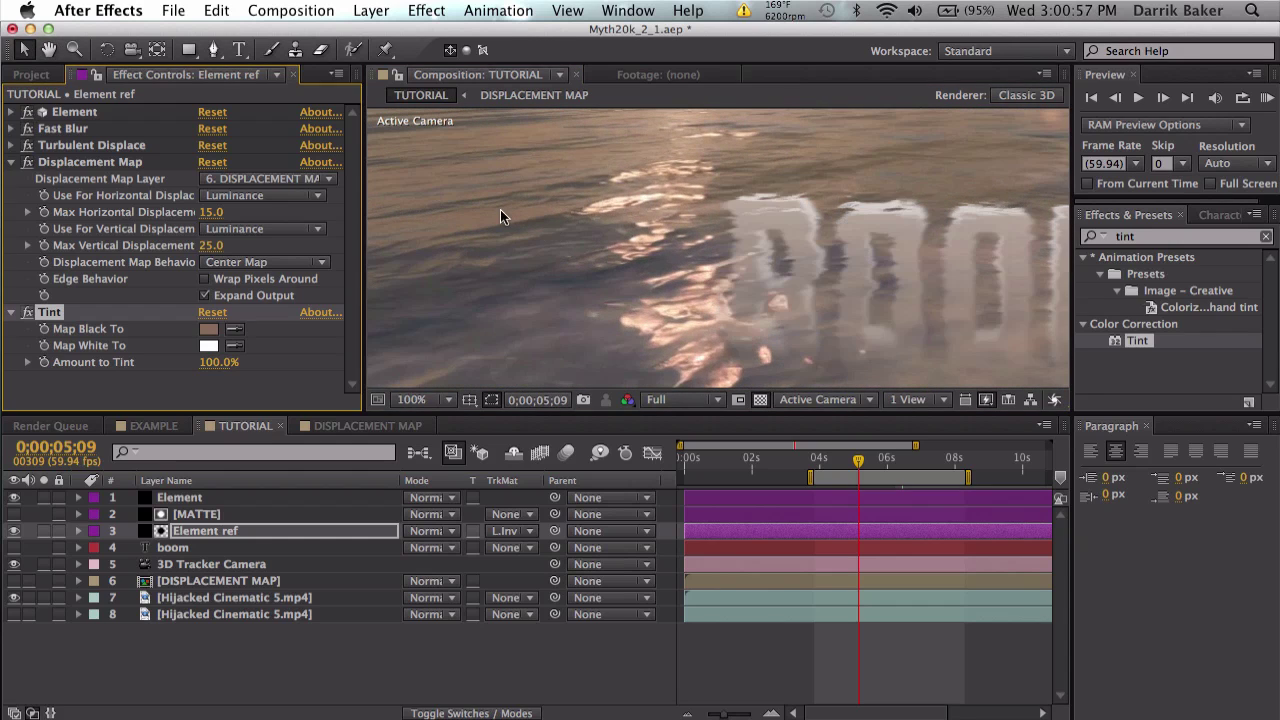
left_click(236, 344)
left_click(564, 272)
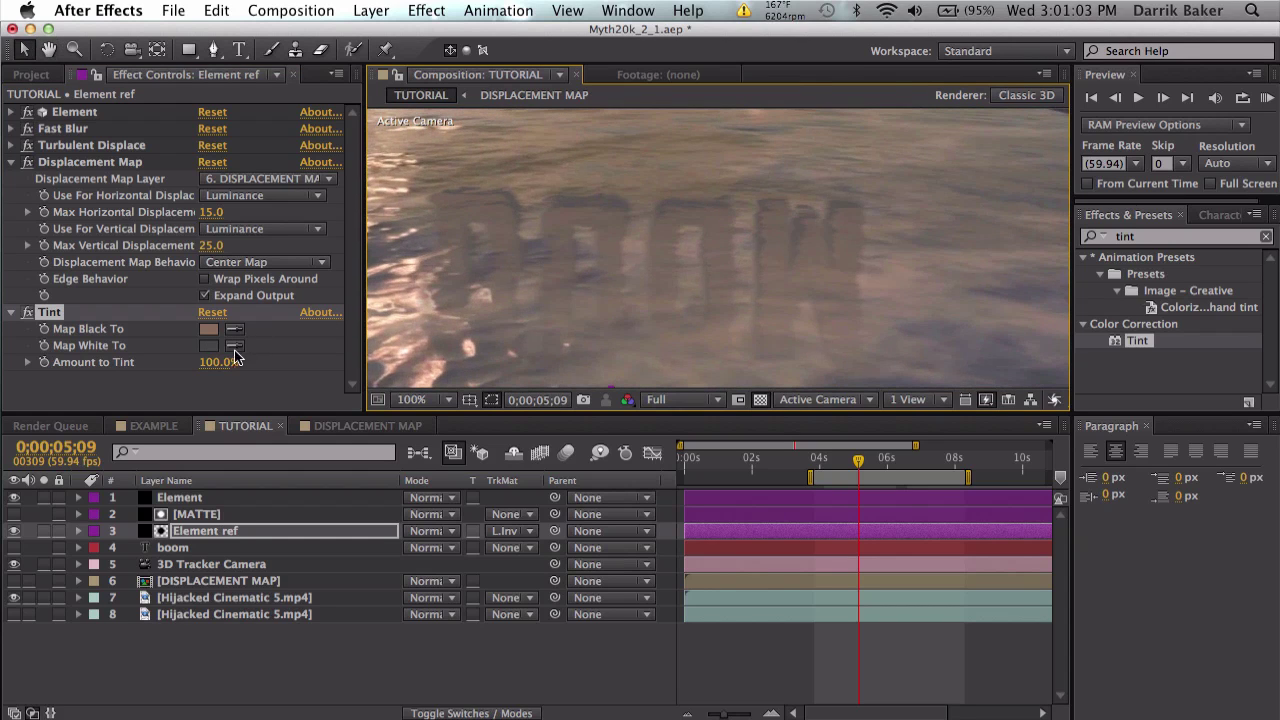
Step: Set Amount to Tint to 25% and toggle the Tint effect to compare the result
left_click_drag(224, 376, 212, 368)
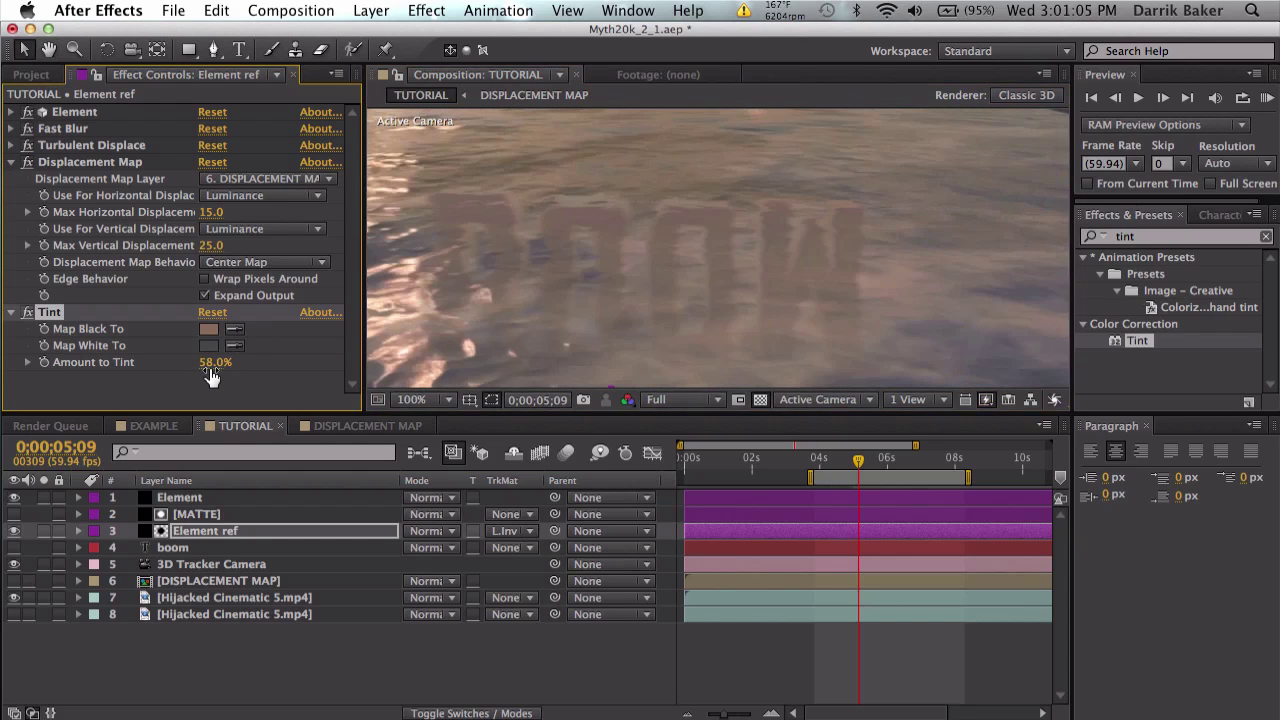
left_click(211, 366)
type("25")
key("Return")
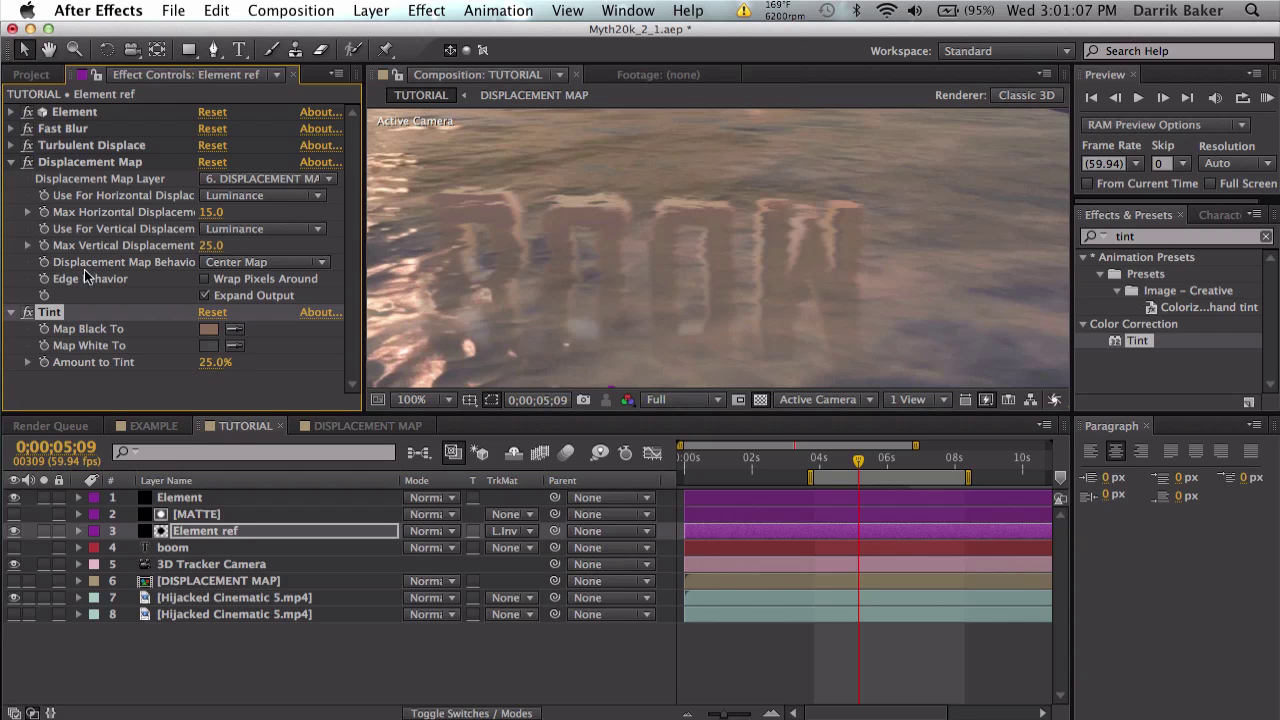
left_click(30, 316)
left_click(30, 316)
left_click(30, 316)
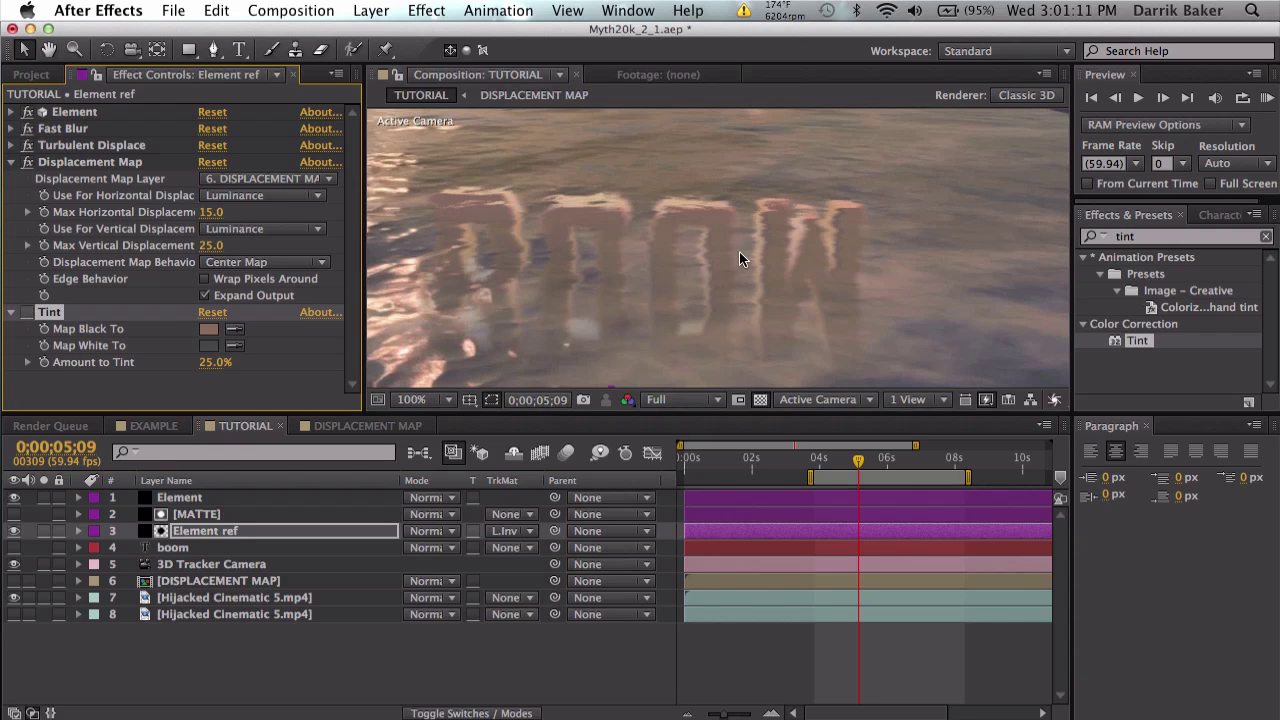
left_click_drag(781, 245, 840, 275)
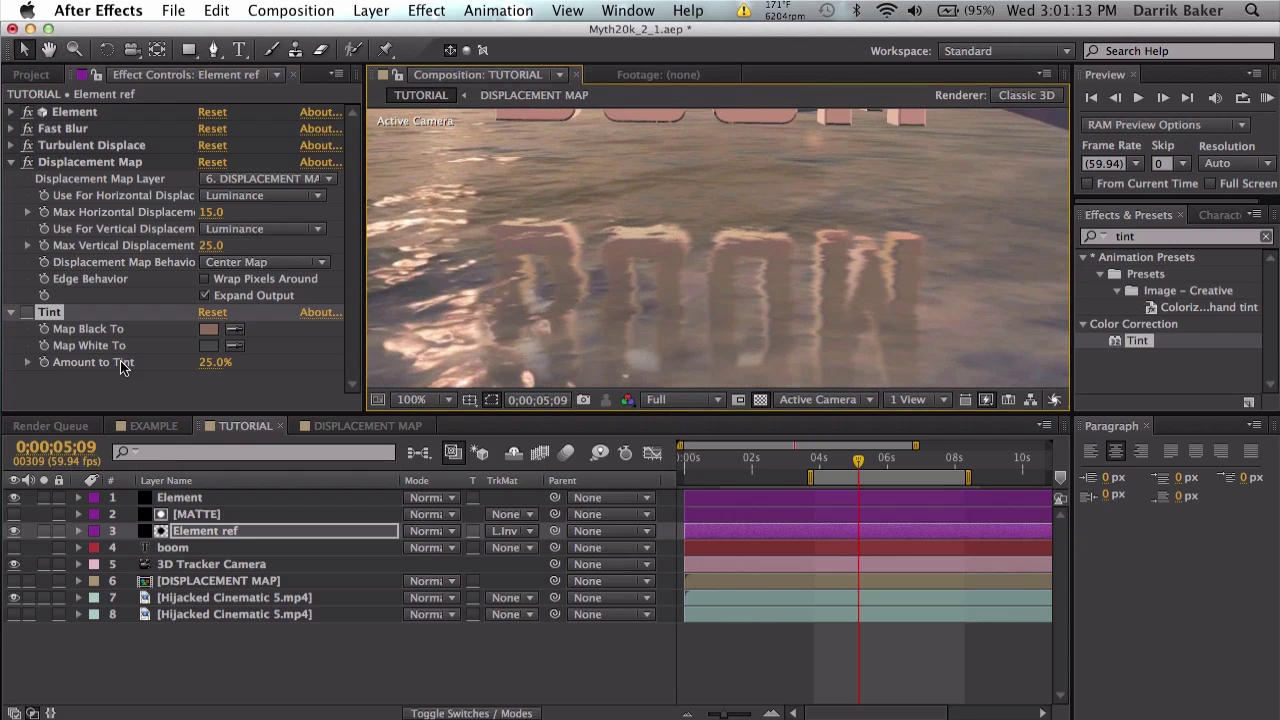
left_click(30, 316)
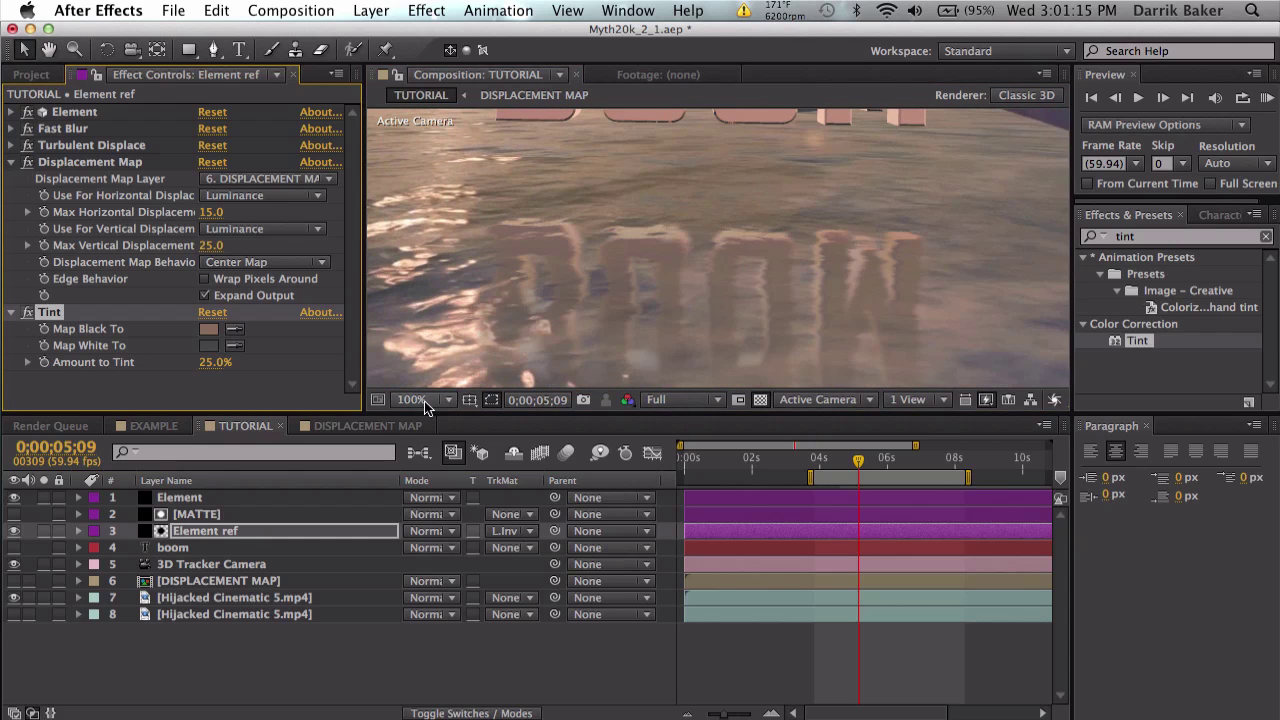
left_click(424, 401)
left_click(424, 406)
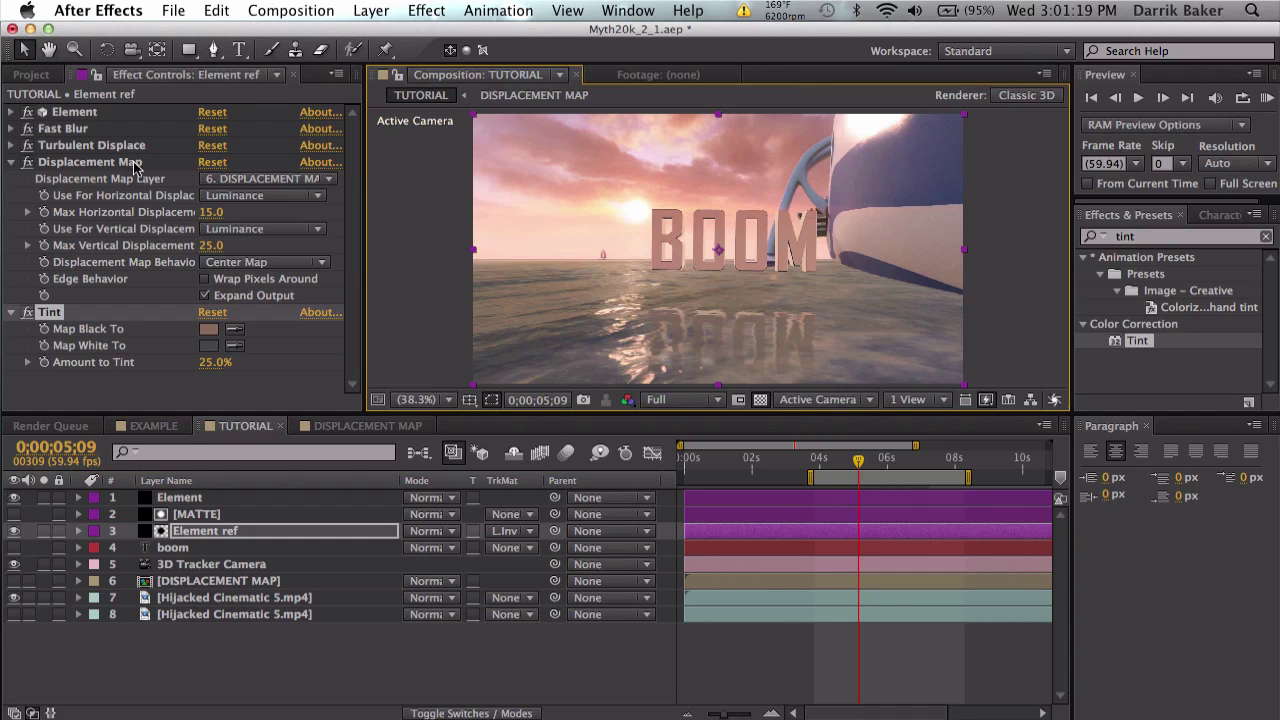
left_click_drag(858, 462, 880, 462)
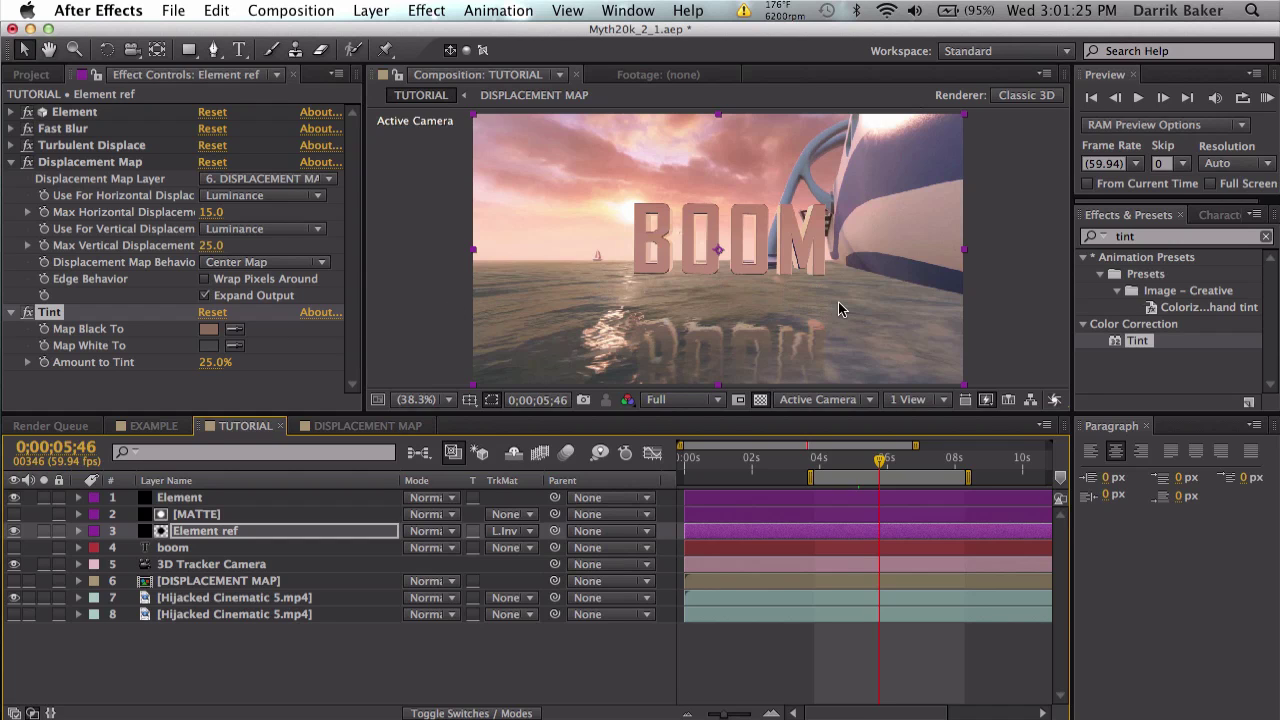
left_click_drag(838, 302, 810, 320)
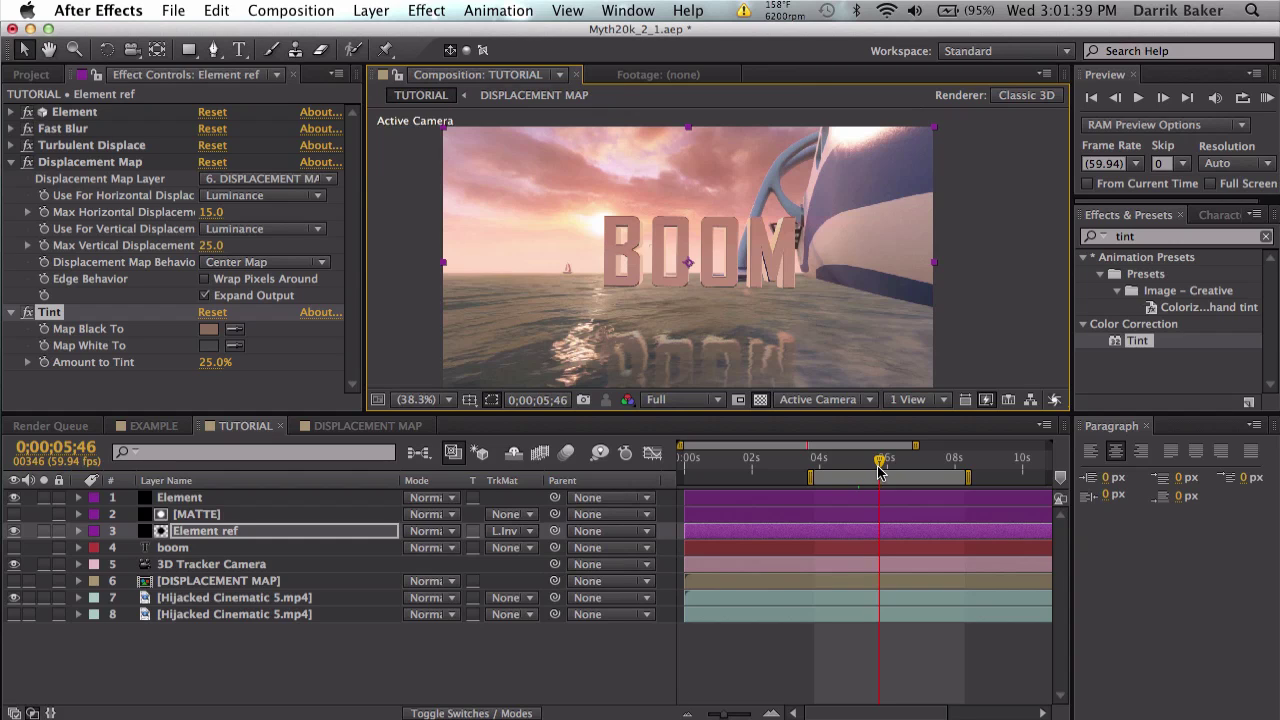
mouse_move(880, 463)
left_mouse_down()
mouse_move(898, 463)
mouse_move(862, 459)
left_mouse_up()
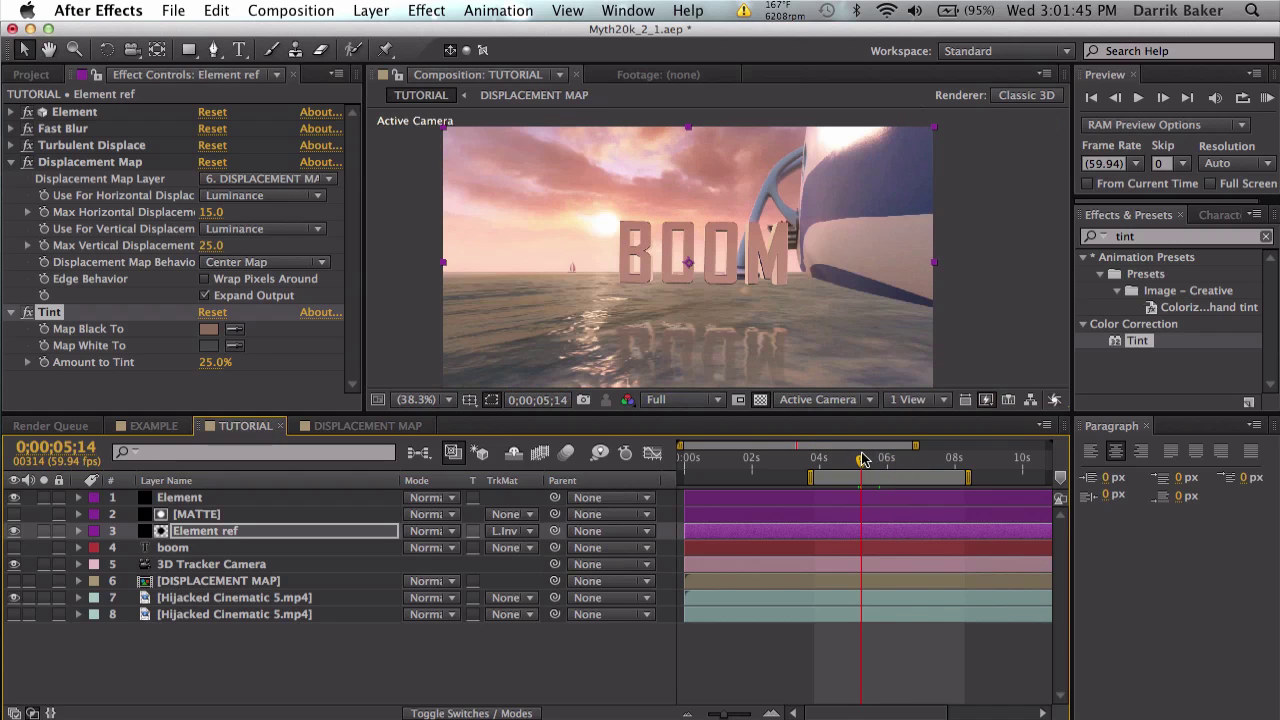